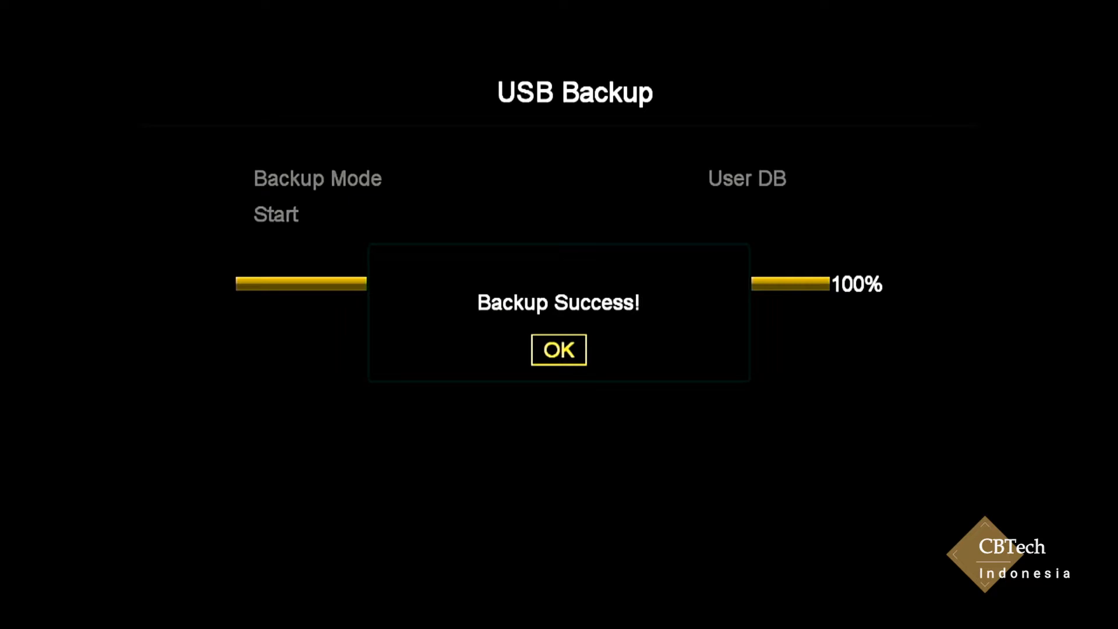
Acknowledge the finished User DB backup and leave the receiver's USB Backup screen for live TV.
{"action": "key", "text": "Return"}
{"action": "key", "text": "Escape"}
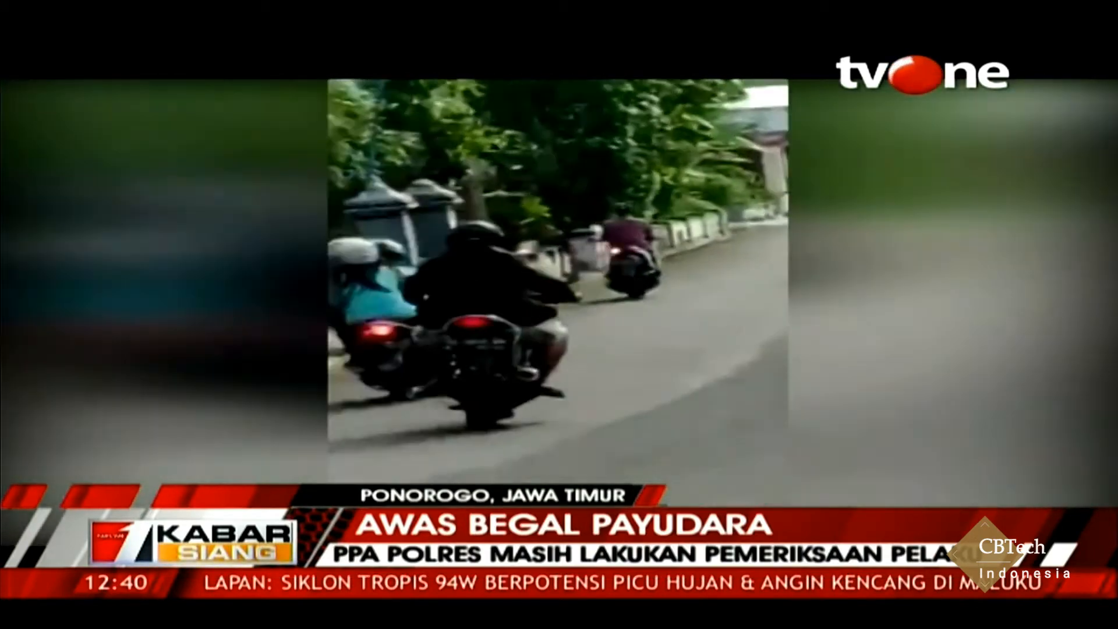
Bring up the receiver's satellite list over live TV and look through its entries from MEASAT 3 to TELKOM 4.
{"action": "key", "text": "XF86Favorites"}
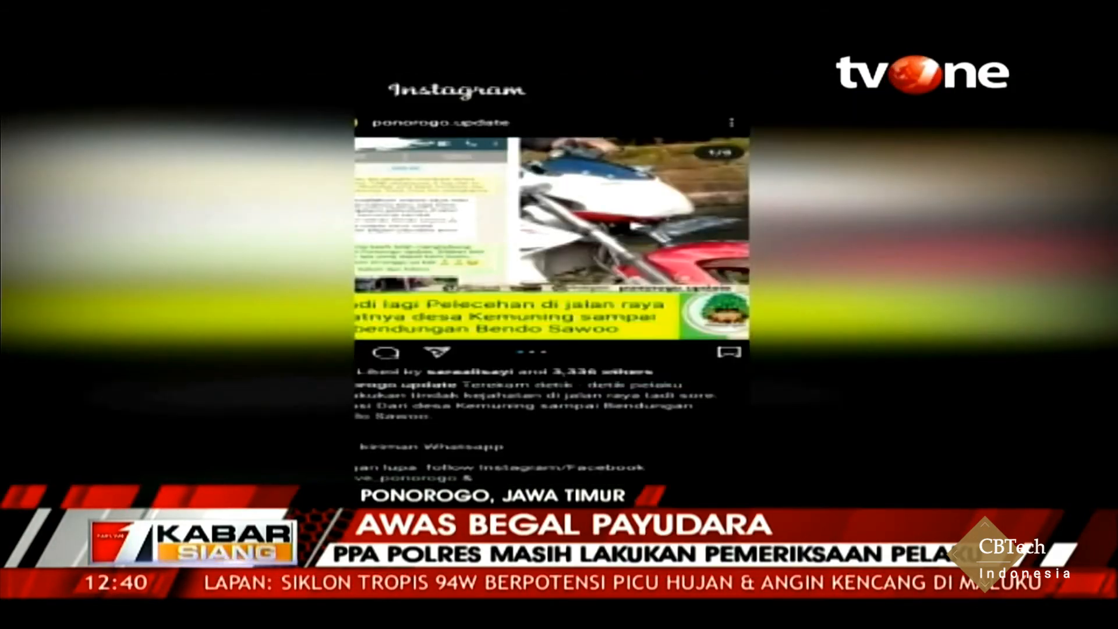
{"action": "key", "text": "s"}
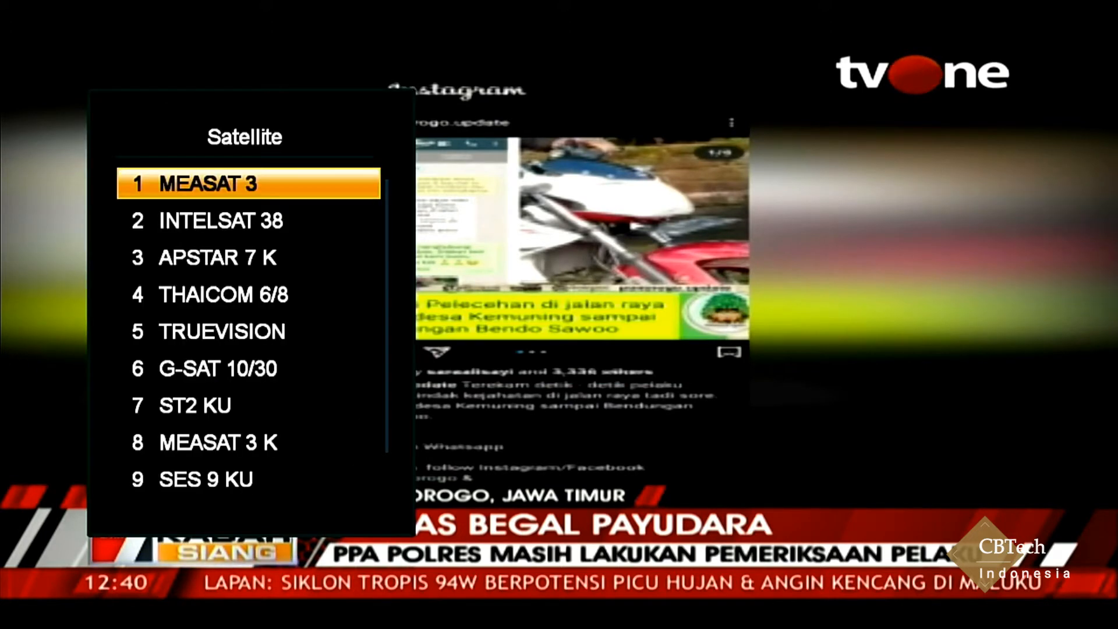
{"action": "key", "text": "Down"}
{"action": "key", "text": "Down"}
{"action": "key", "text": "Down"}
{"action": "key", "text": "Down"}
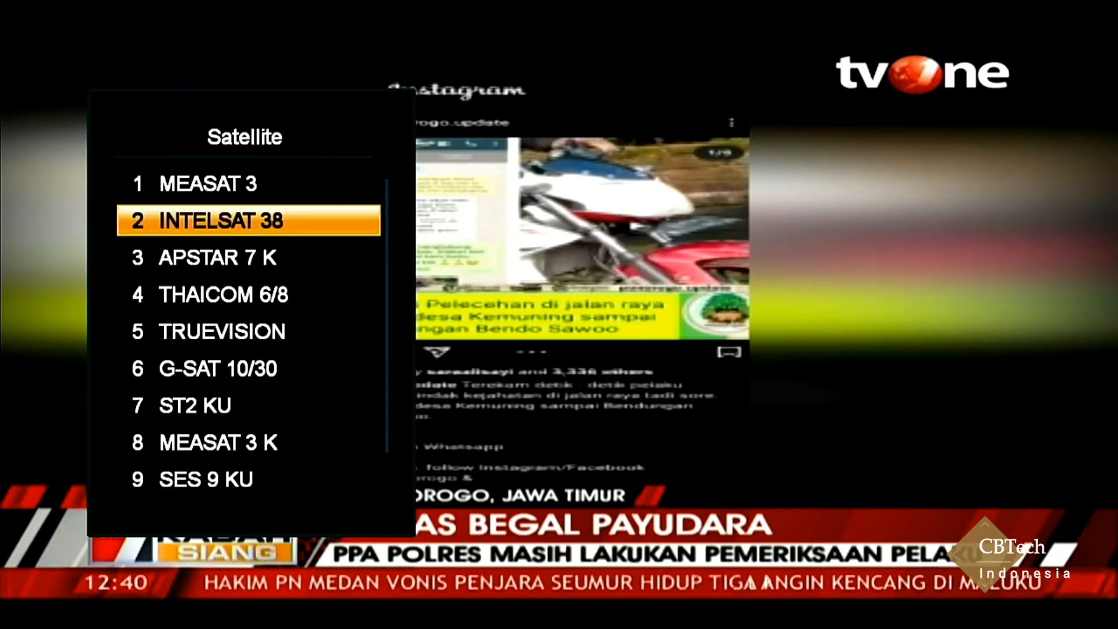
{"action": "key", "text": "Down"}
{"action": "key", "text": "Down"}
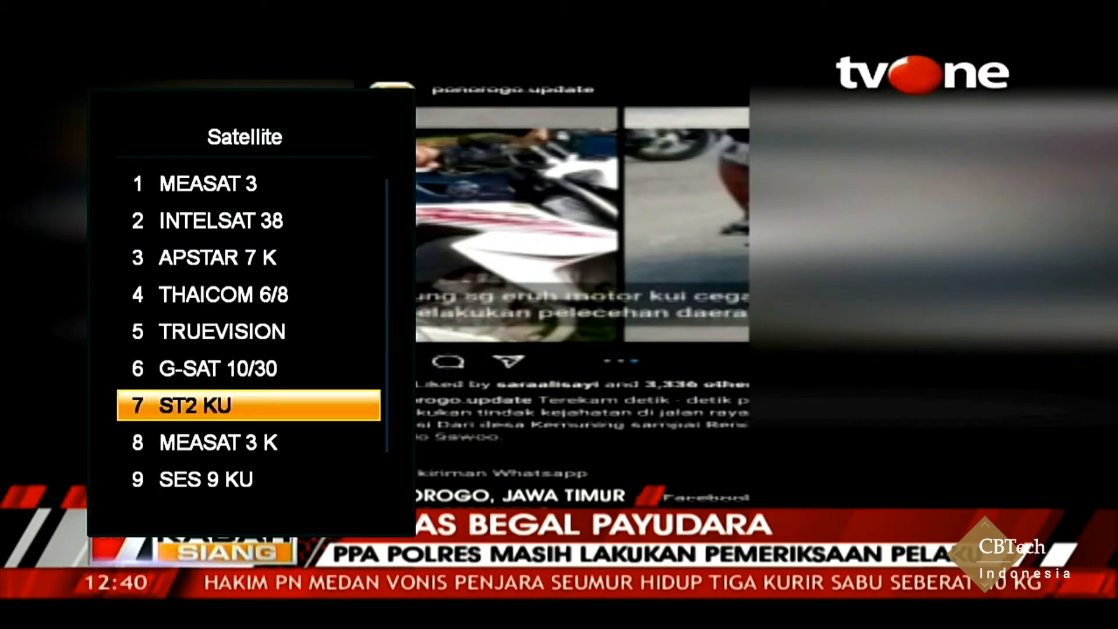
{"action": "key", "text": "Down"}
{"action": "key", "text": "Down"}
{"action": "key", "text": "Down"}
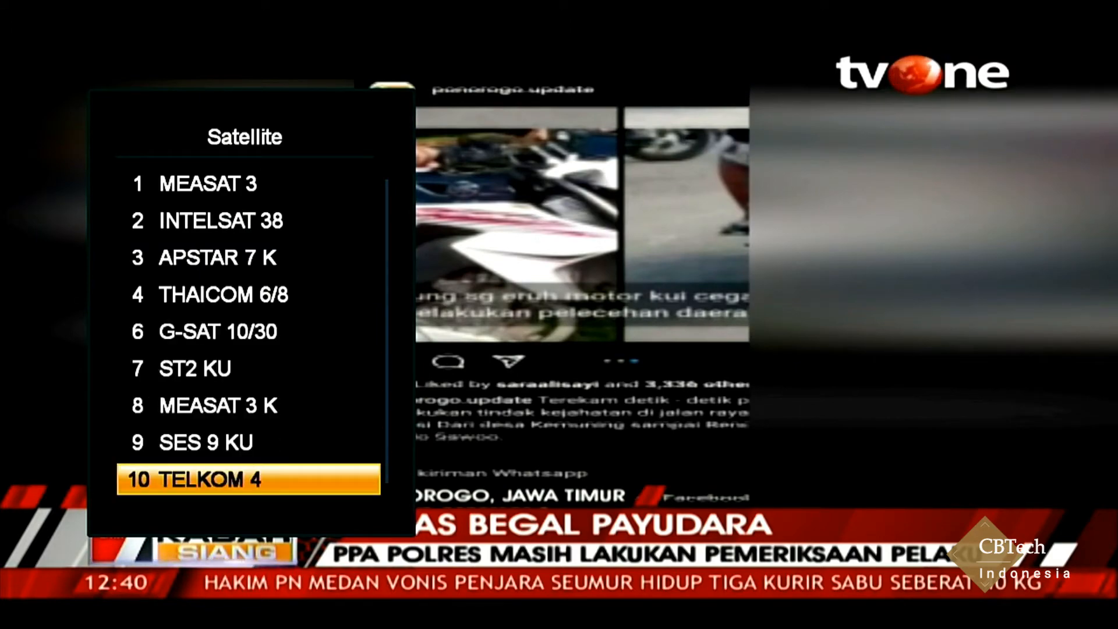
{"action": "key", "text": "Down"}
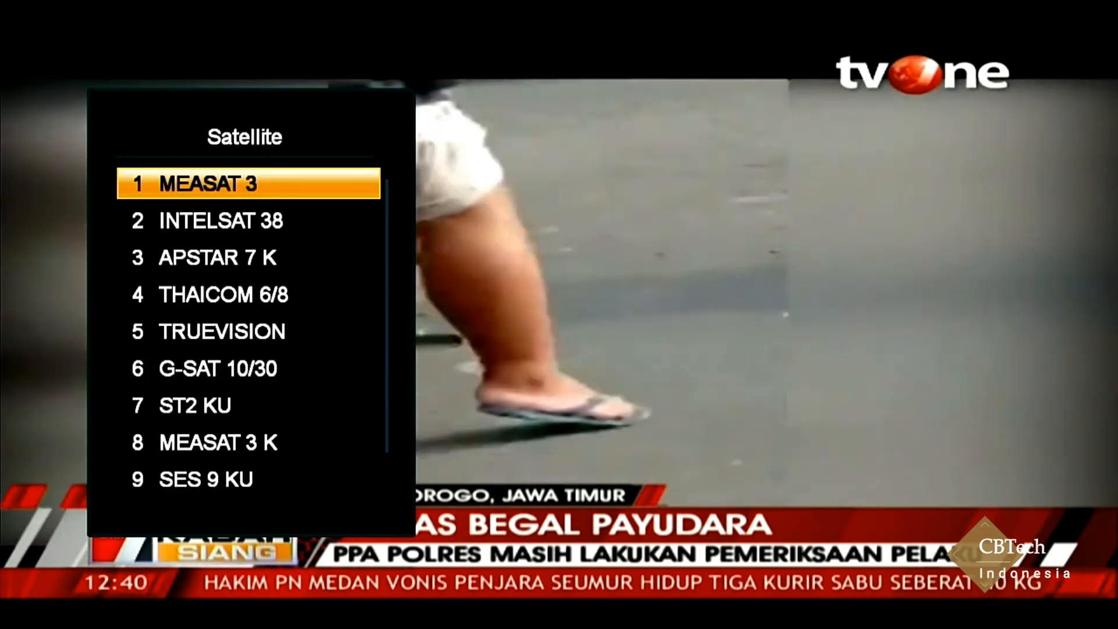
{"action": "key", "text": "Down"}
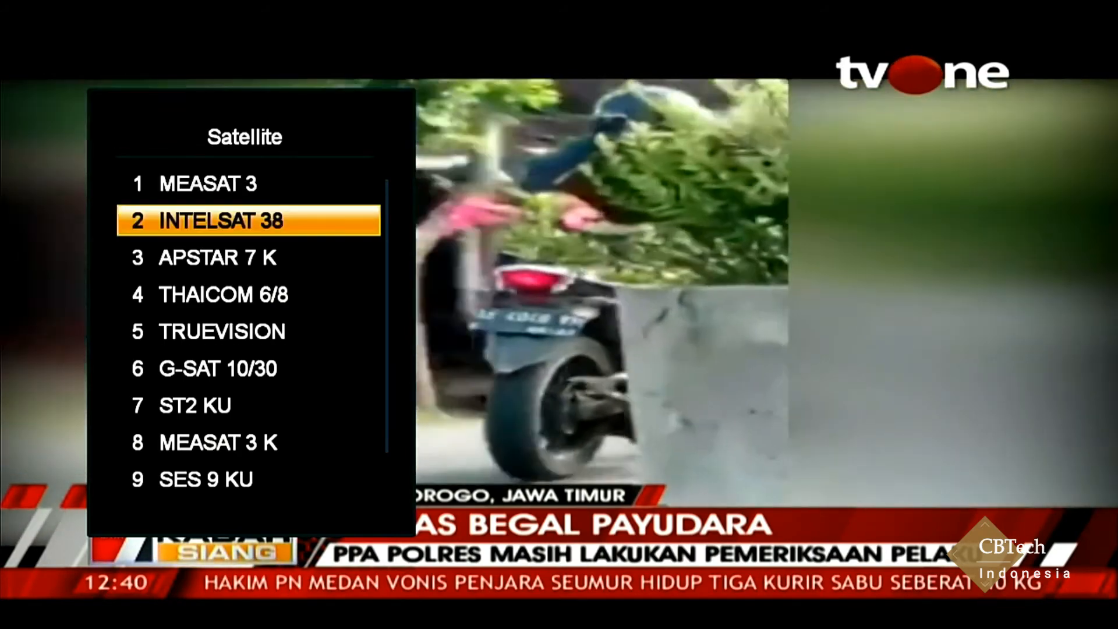
{"action": "key", "text": "Down"}
{"action": "key", "text": "Down"}
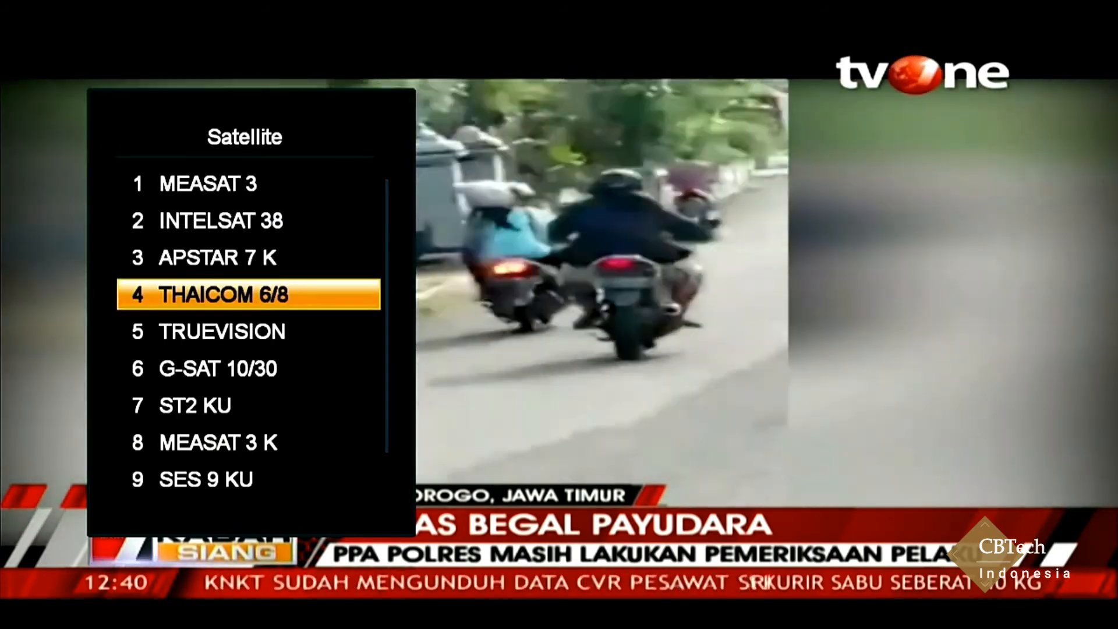
{"action": "key", "text": "Down"}
{"action": "key", "text": "Down"}
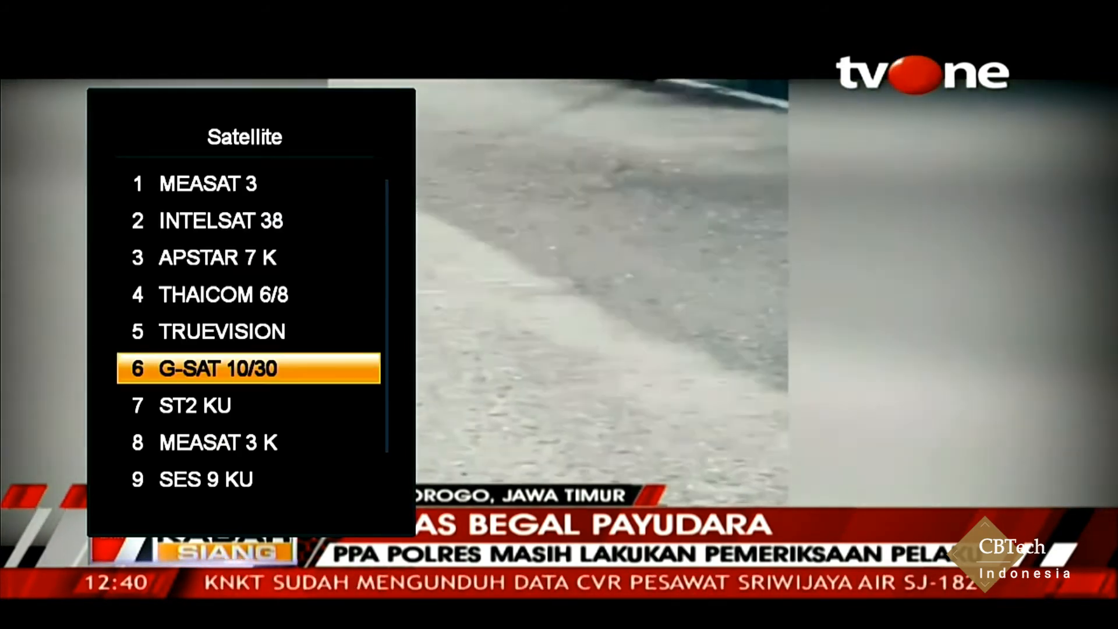
{"action": "key", "text": "Down"}
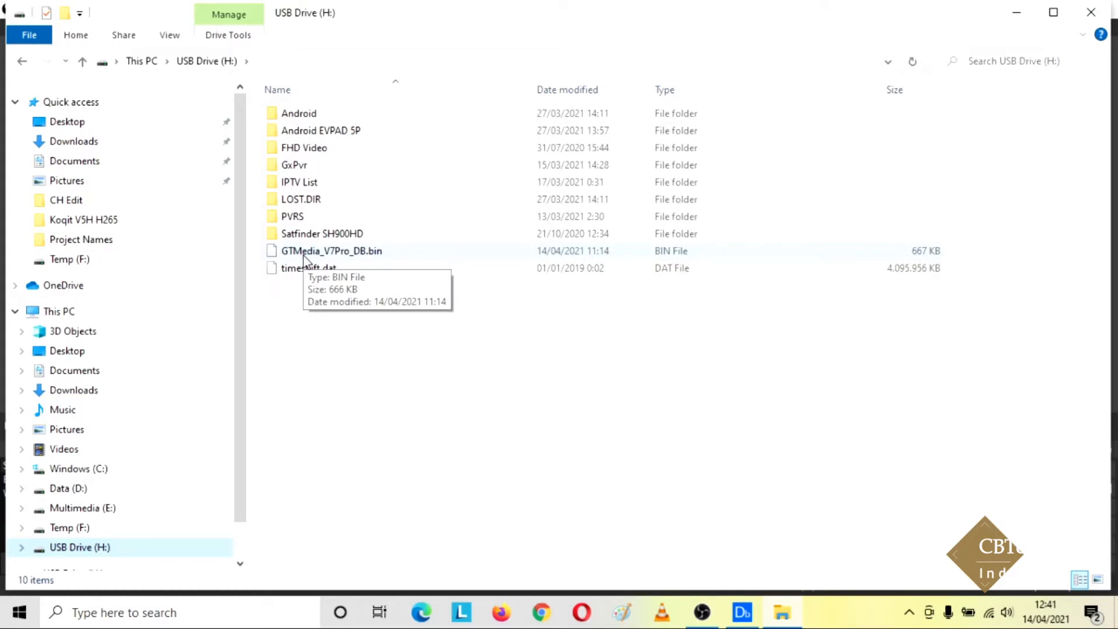
In File Explorer on the PC, copy GTMedia_V7Pro_DB.bin from USB Drive (H:) to Temp (F:) and close the window.
{"action": "left_click", "coordinate": [312, 256]}
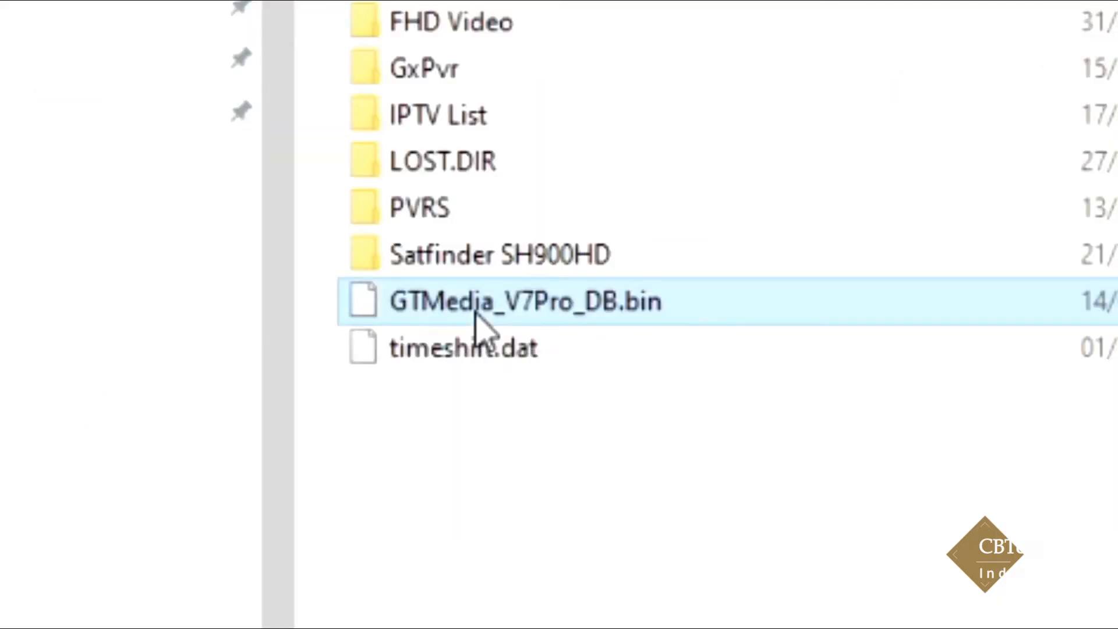
{"action": "right_click", "coordinate": [475, 315]}
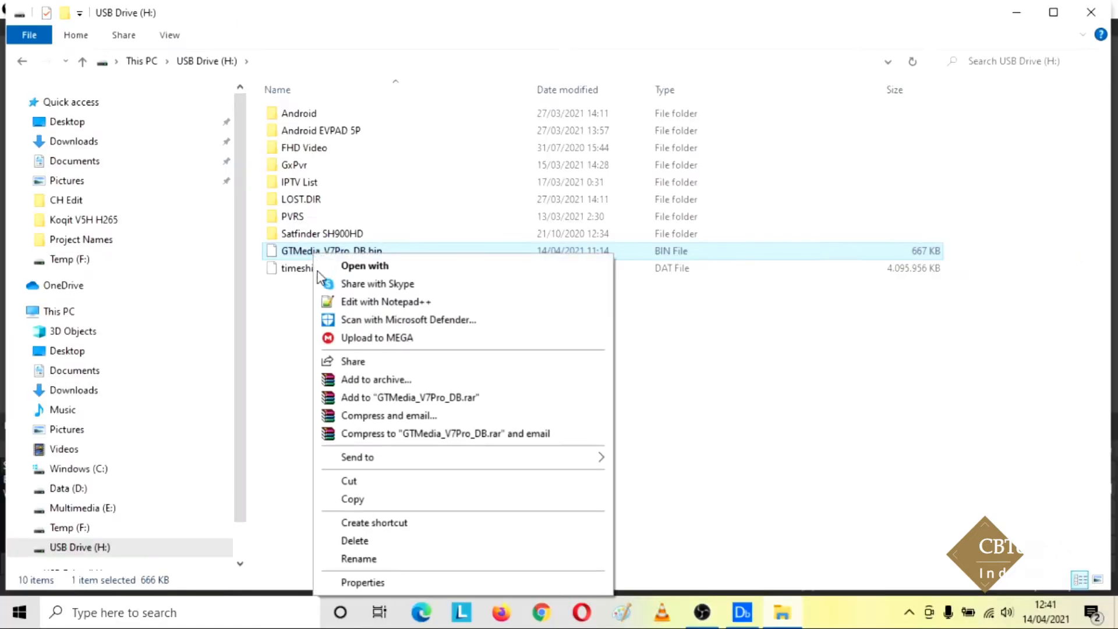
{"action": "left_click", "coordinate": [357, 501]}
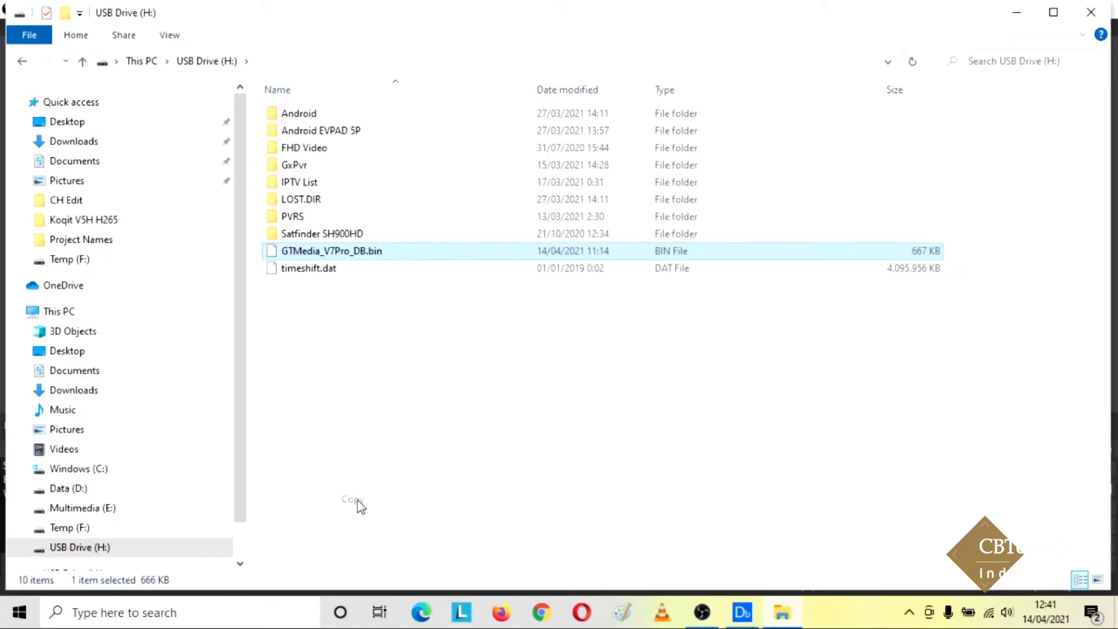
{"action": "left_click", "coordinate": [80, 527]}
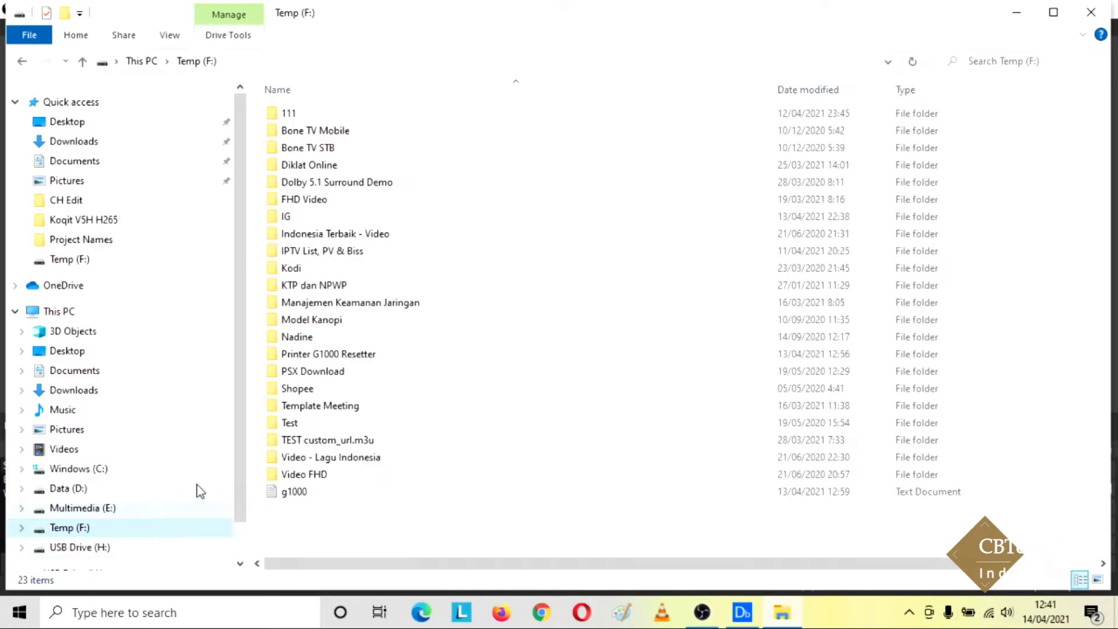
{"action": "right_click", "coordinate": [346, 517]}
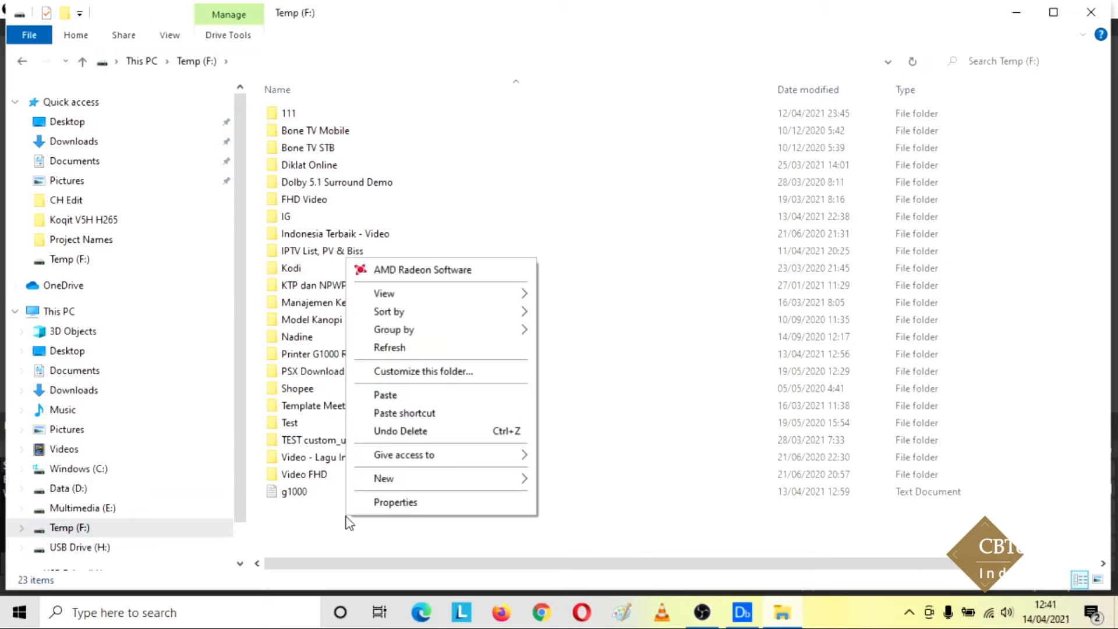
{"action": "left_click", "coordinate": [393, 396]}
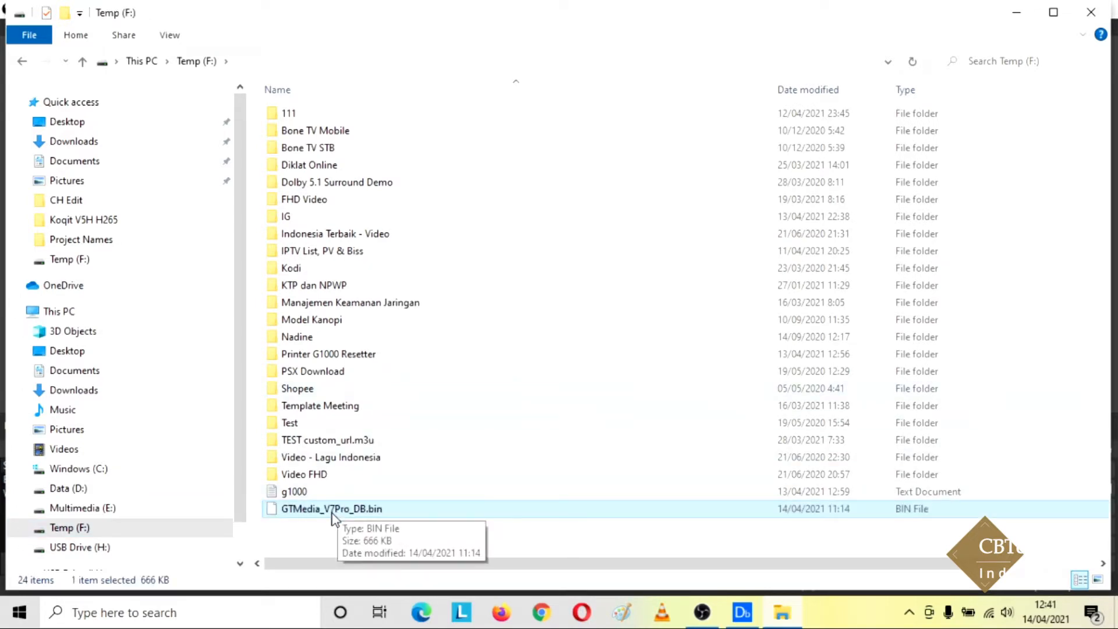
{"action": "left_click", "coordinate": [1091, 13]}
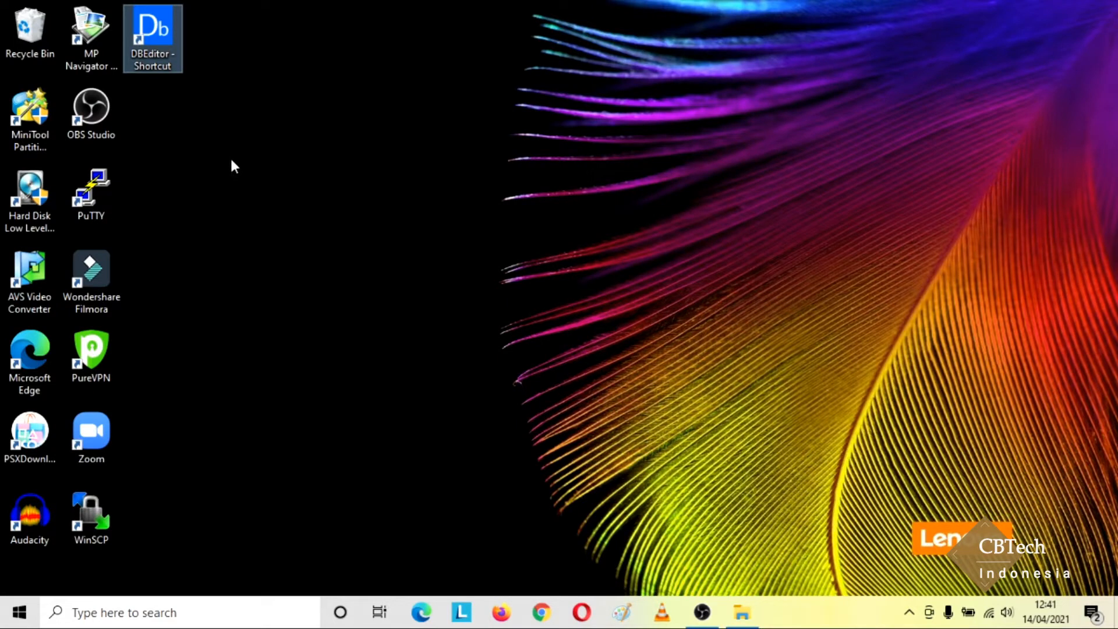
Launch DBEditor and open GTMedia_V7Pro_DB.bin from Temp (F:) using the UserDB file (*.bin) file type.
{"action": "double_click", "coordinate": [159, 41]}
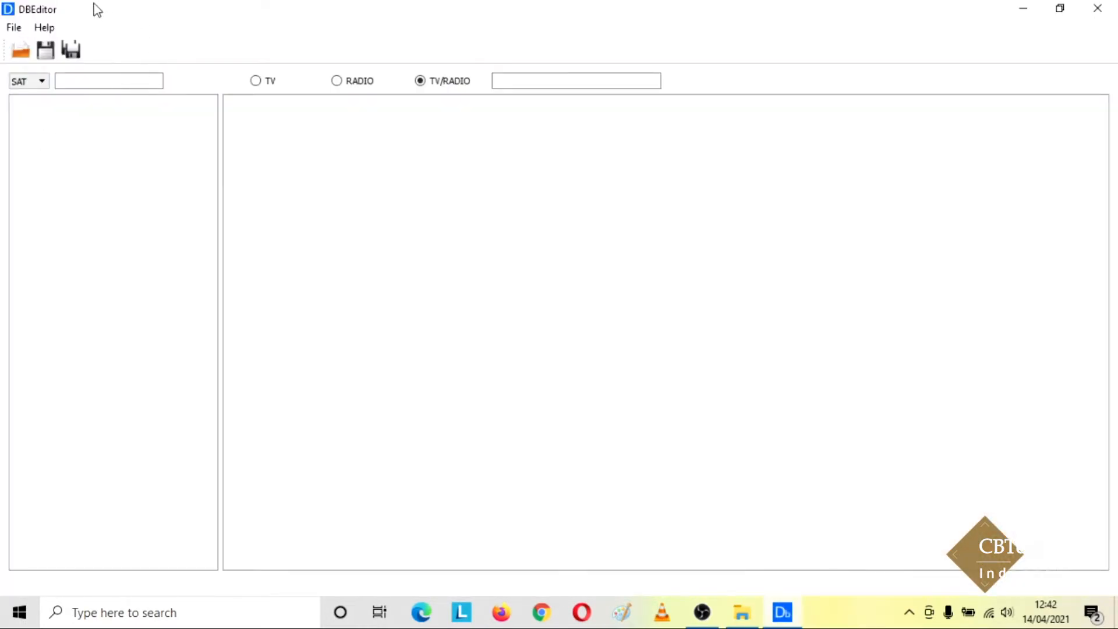
{"action": "left_click", "coordinate": [19, 51]}
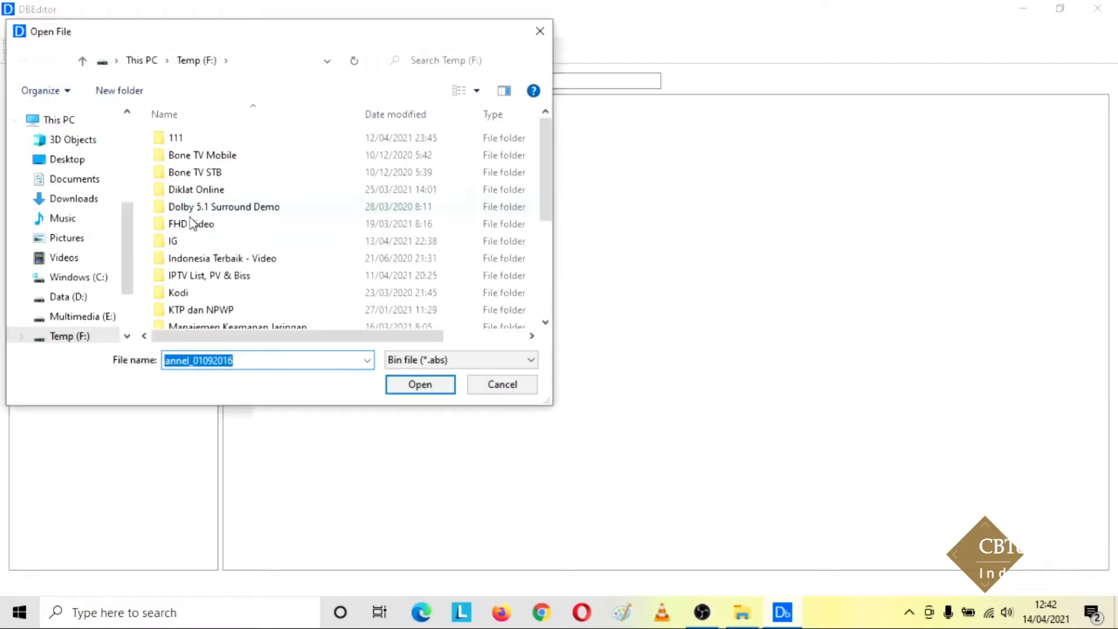
{"action": "left_click_drag", "start_coordinate": [545, 169], "coordinate": [546, 257]}
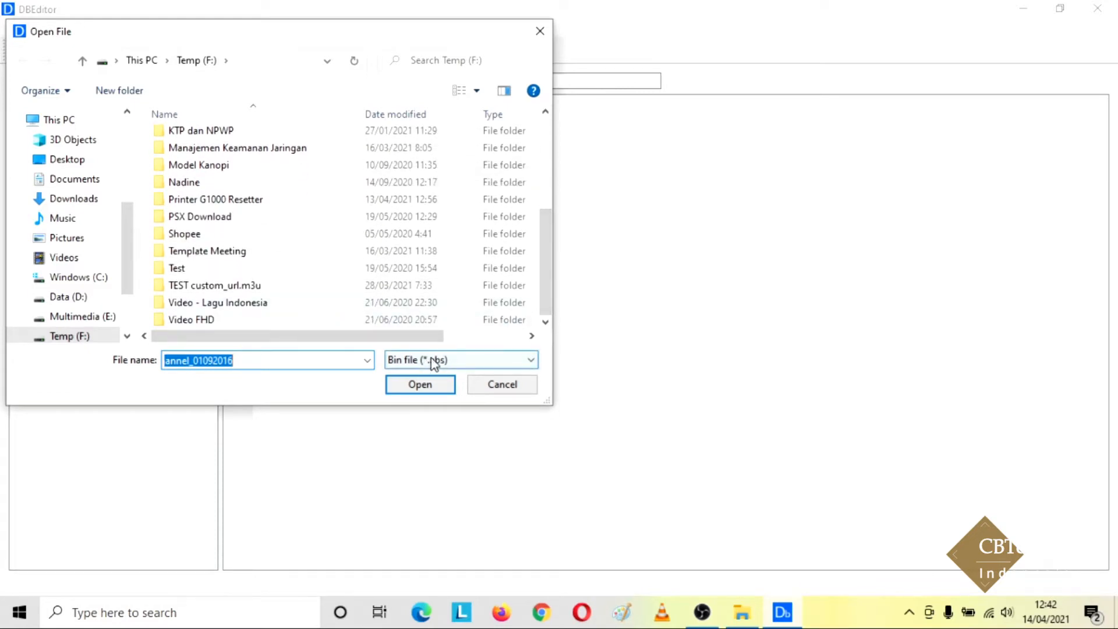
{"action": "left_click", "coordinate": [446, 359]}
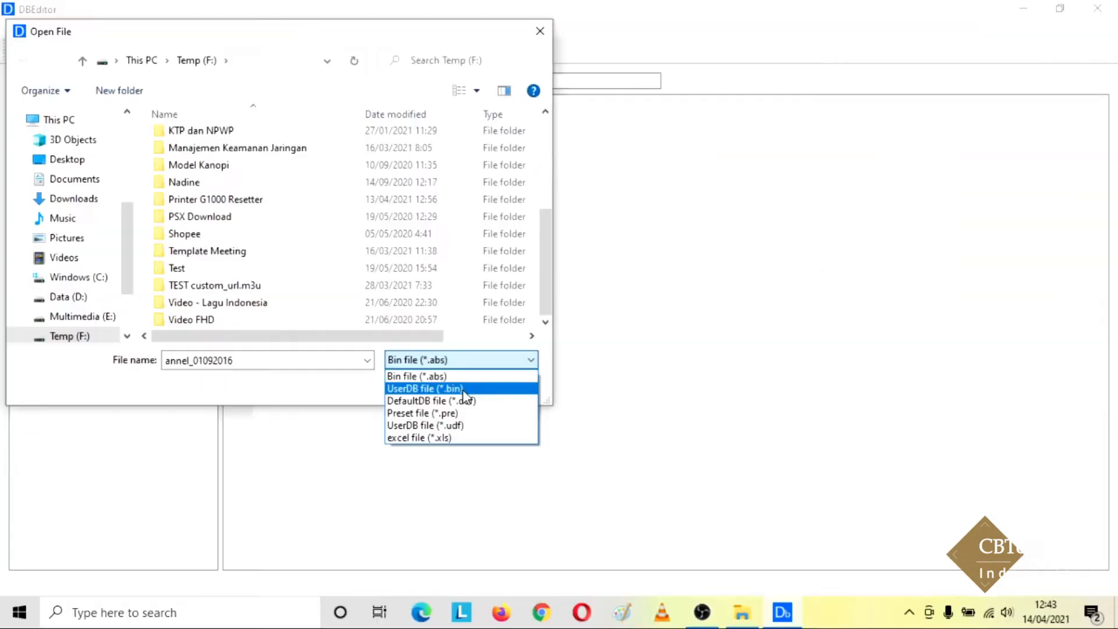
{"action": "left_click", "coordinate": [918, 442]}
{"action": "left_click_drag", "start_coordinate": [1072, 17], "coordinate": [1082, 138]}
{"action": "left_click_drag", "start_coordinate": [545, 245], "coordinate": [541, 294]}
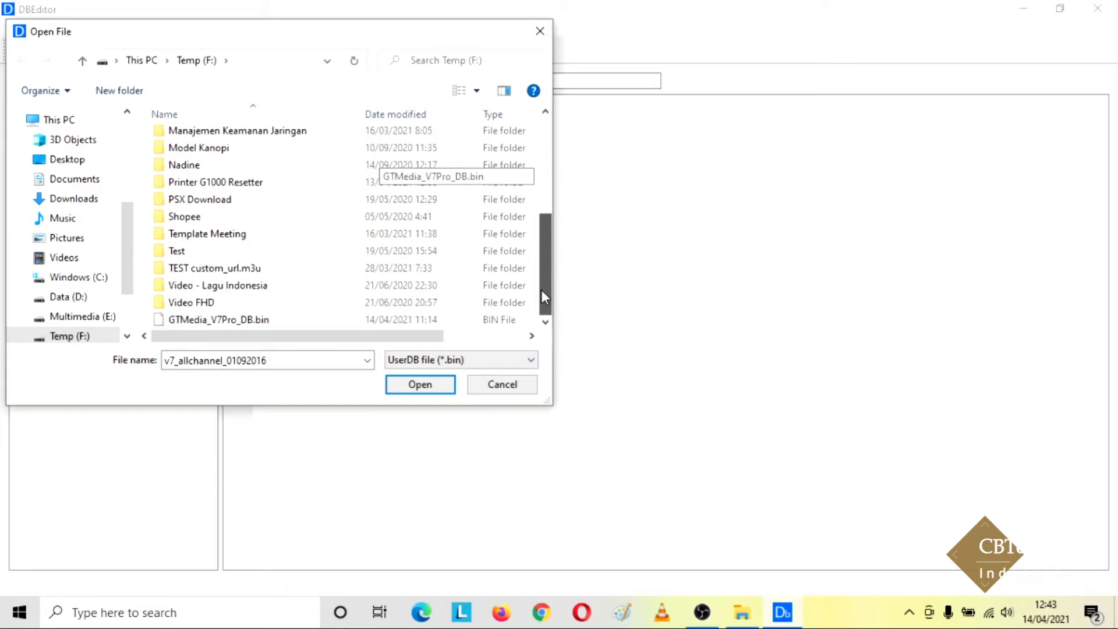
{"action": "left_click", "coordinate": [236, 320]}
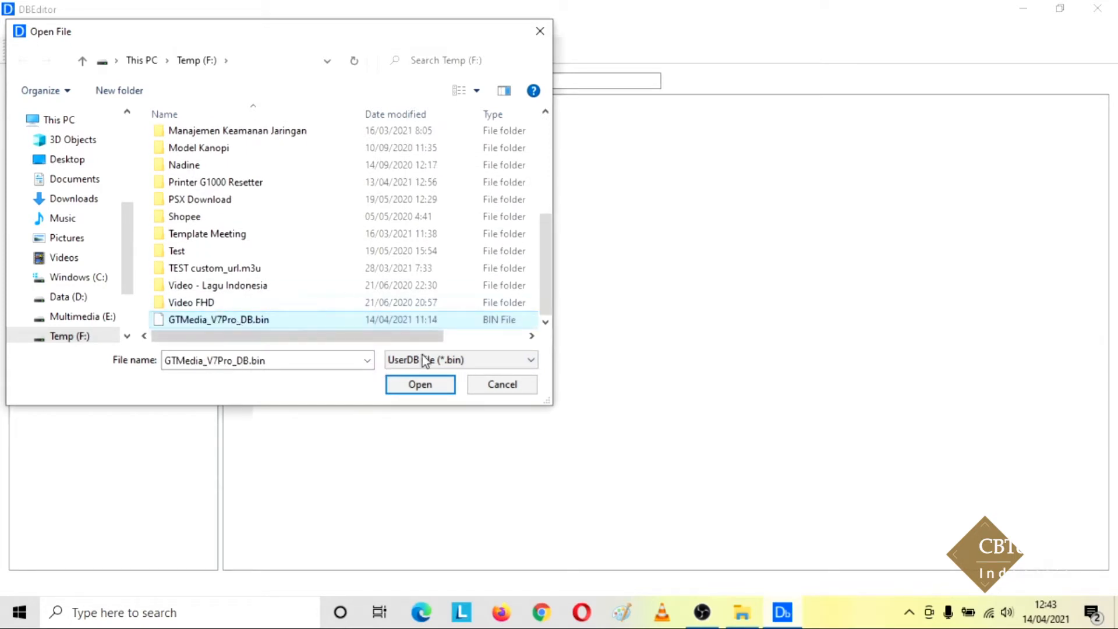
{"action": "left_click", "coordinate": [423, 387]}
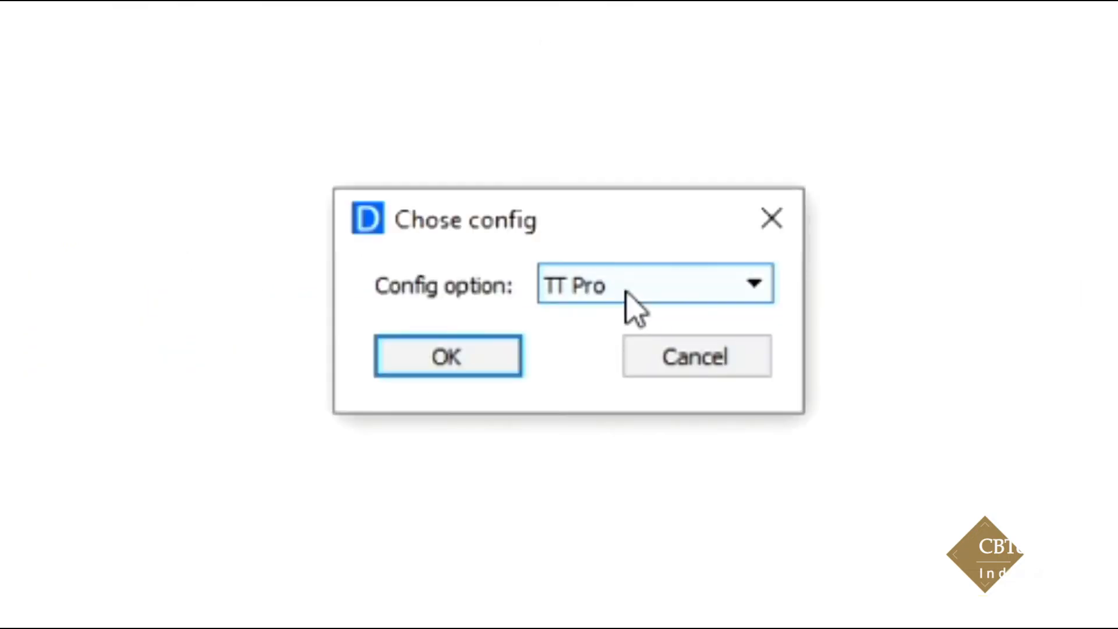
Load the database with the V7 Pro config option.
{"action": "left_click", "coordinate": [629, 285]}
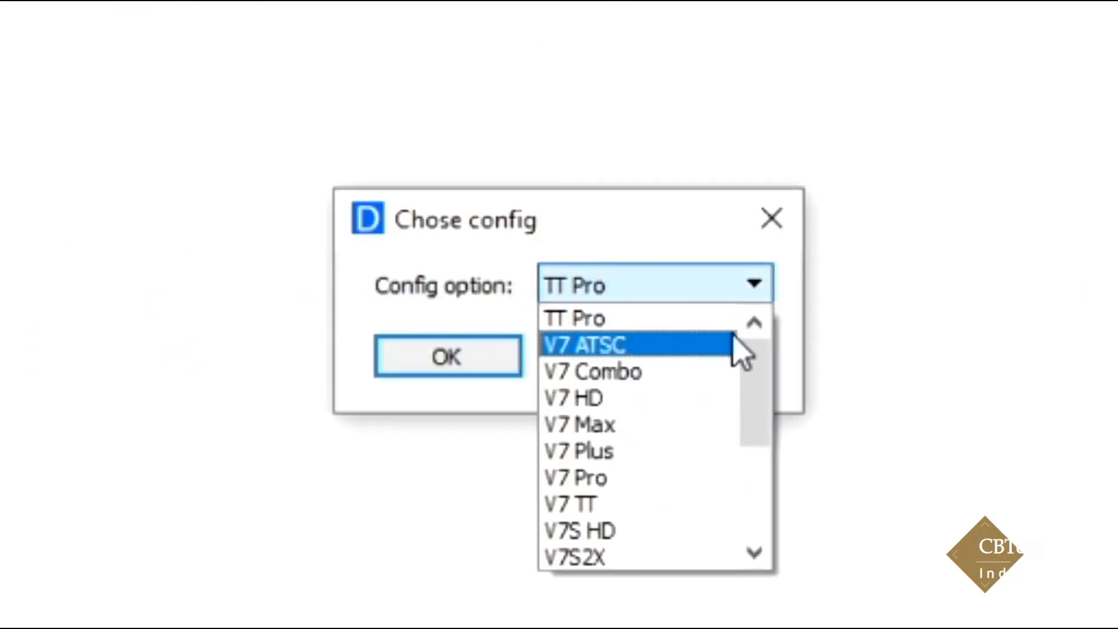
{"action": "left_click_drag", "start_coordinate": [760, 379], "coordinate": [757, 425]}
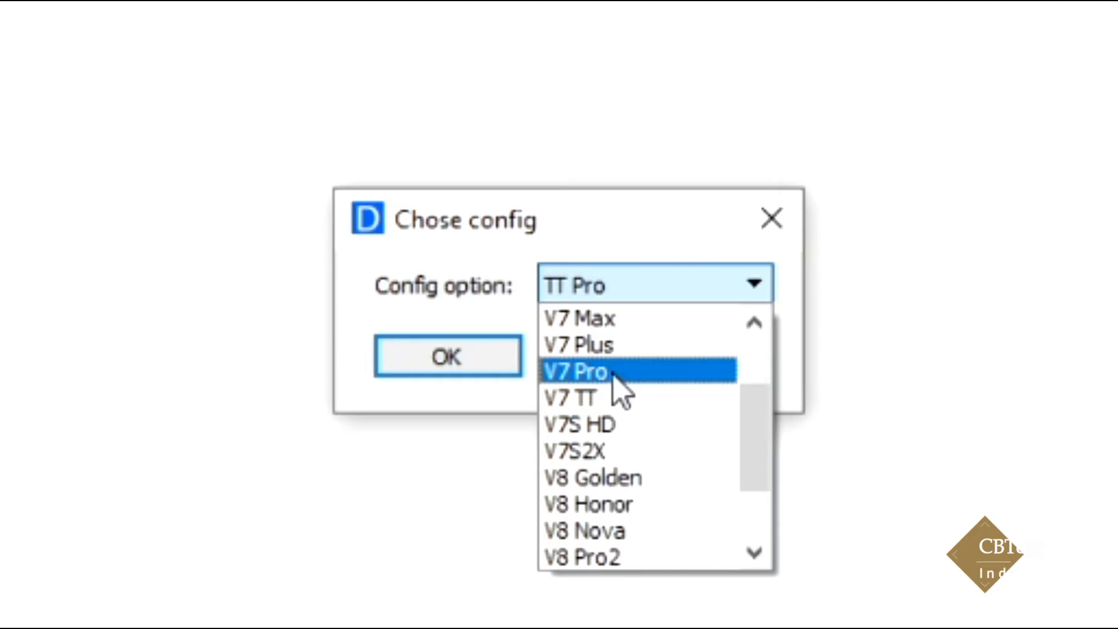
{"action": "left_click_drag", "start_coordinate": [757, 412], "coordinate": [757, 357]}
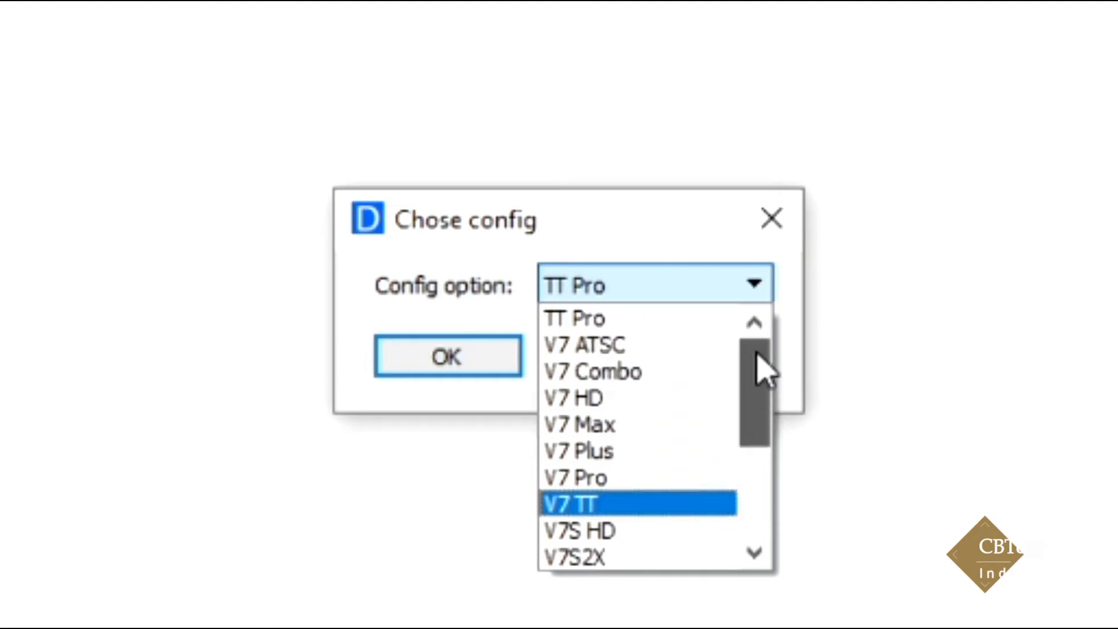
{"action": "left_click_drag", "start_coordinate": [763, 373], "coordinate": [753, 420]}
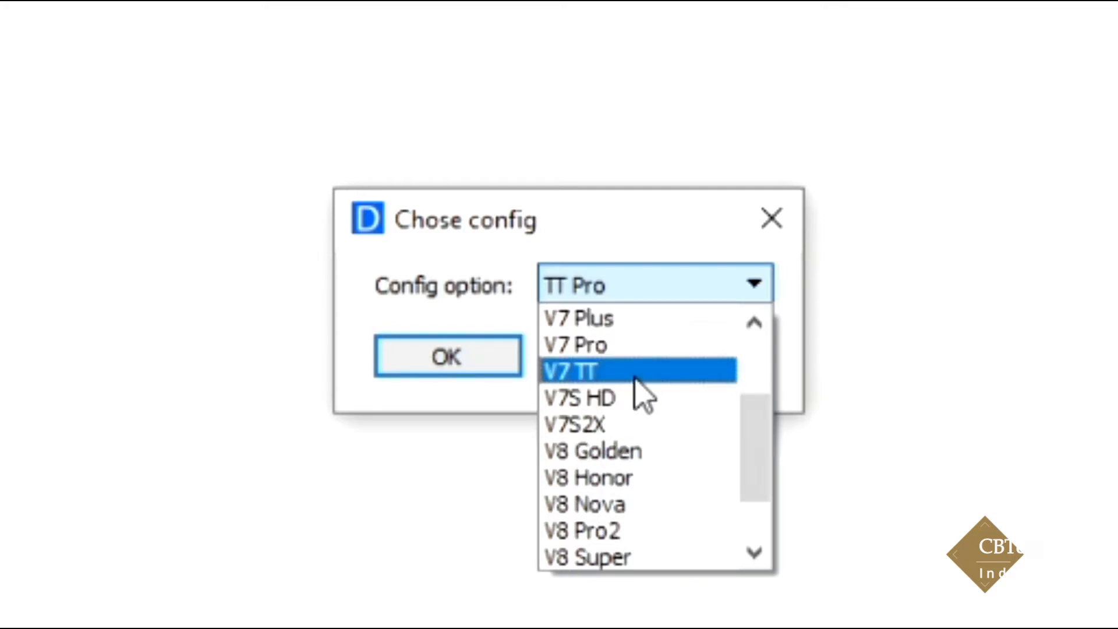
{"action": "left_click", "coordinate": [627, 348]}
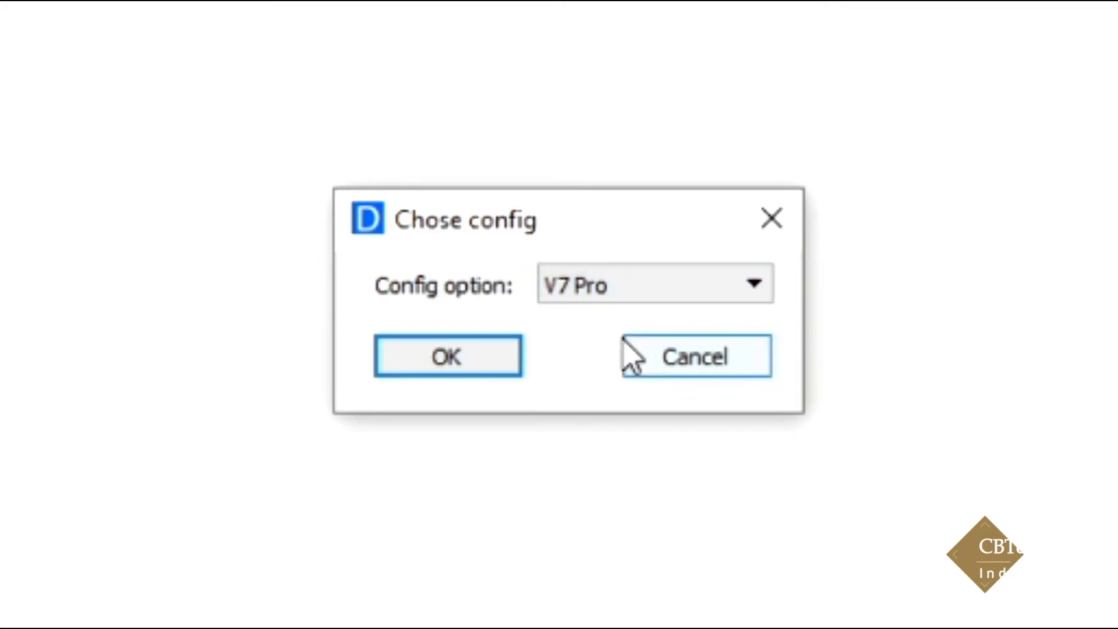
{"action": "left_click", "coordinate": [460, 355]}
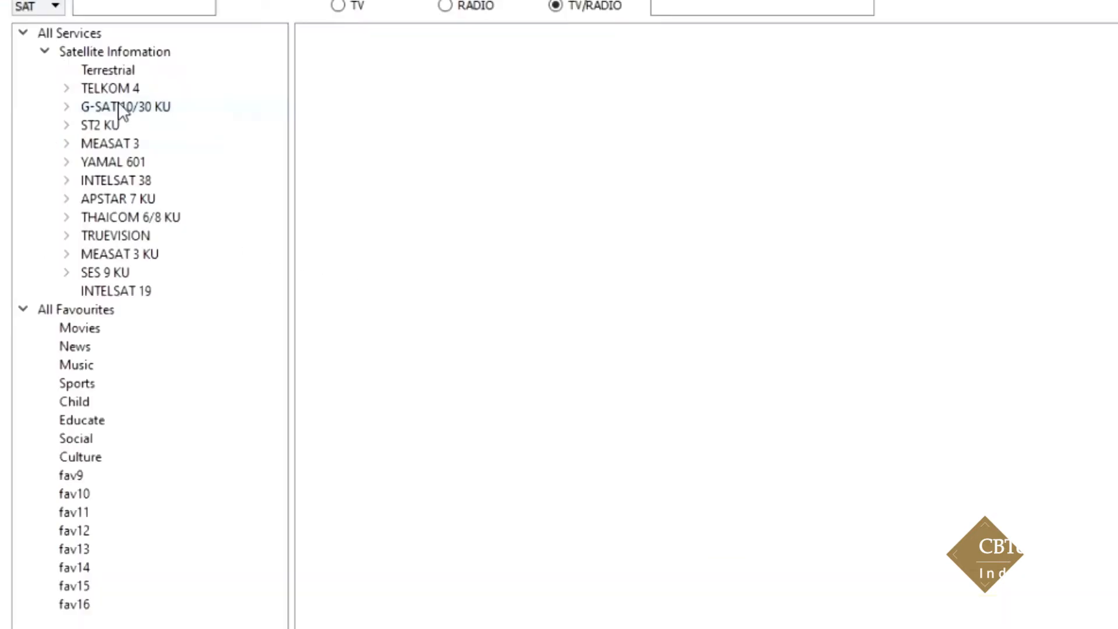
Check the channel contents of each favourites group from Movies through fav9.
{"action": "left_click", "coordinate": [82, 328]}
{"action": "left_click", "coordinate": [78, 345]}
{"action": "left_click", "coordinate": [80, 367]}
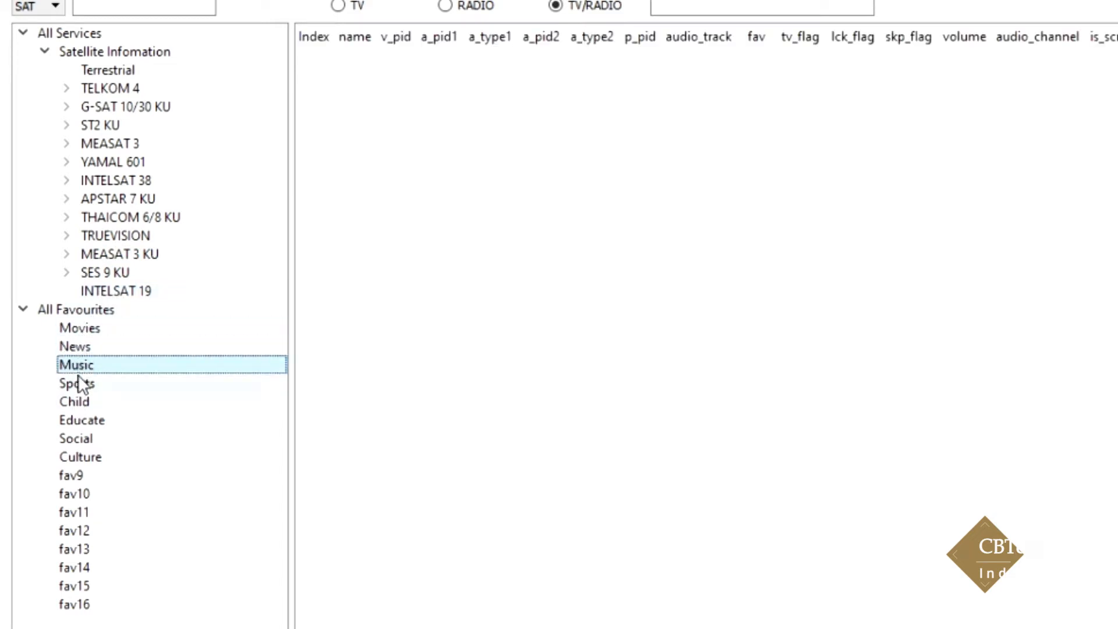
{"action": "left_click", "coordinate": [78, 383]}
{"action": "left_click", "coordinate": [78, 402]}
{"action": "left_click", "coordinate": [78, 418]}
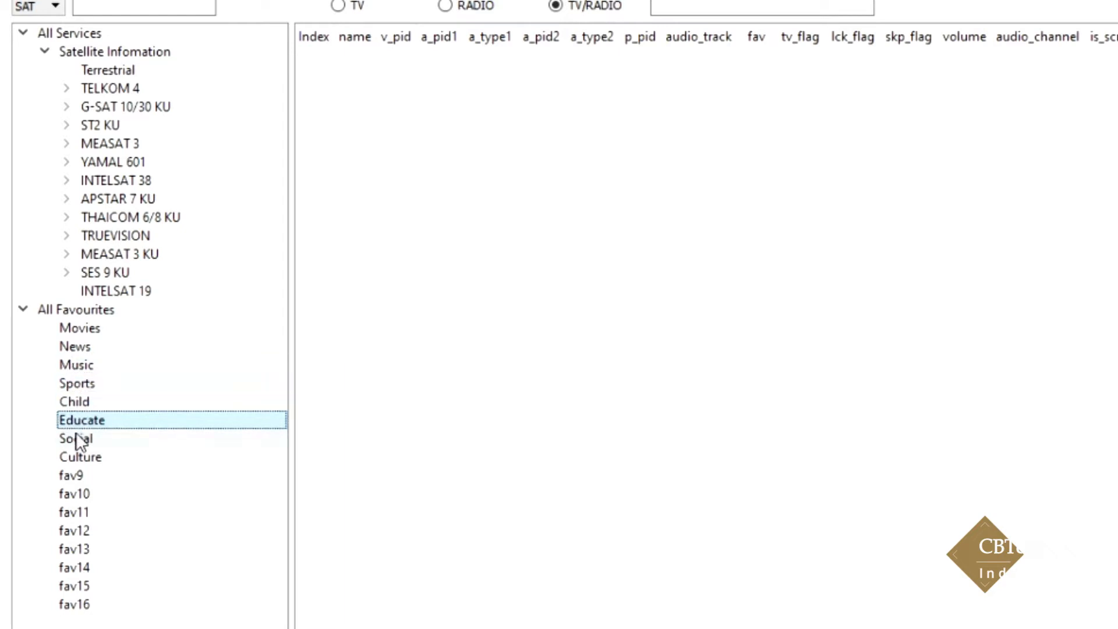
{"action": "left_click", "coordinate": [76, 437]}
{"action": "left_click", "coordinate": [75, 456]}
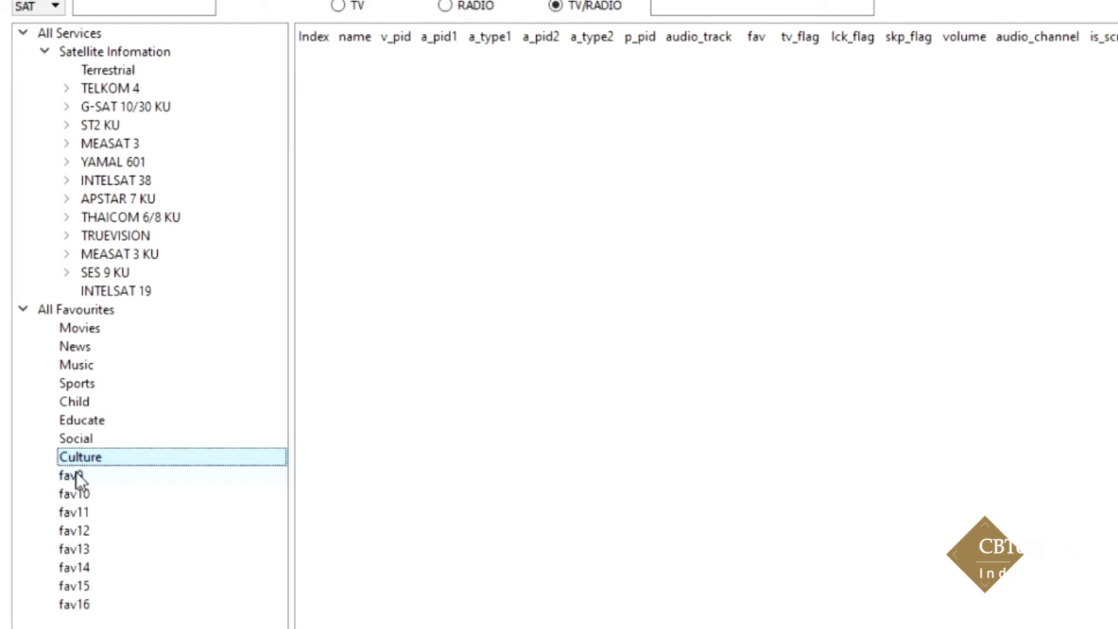
{"action": "left_click", "coordinate": [78, 475]}
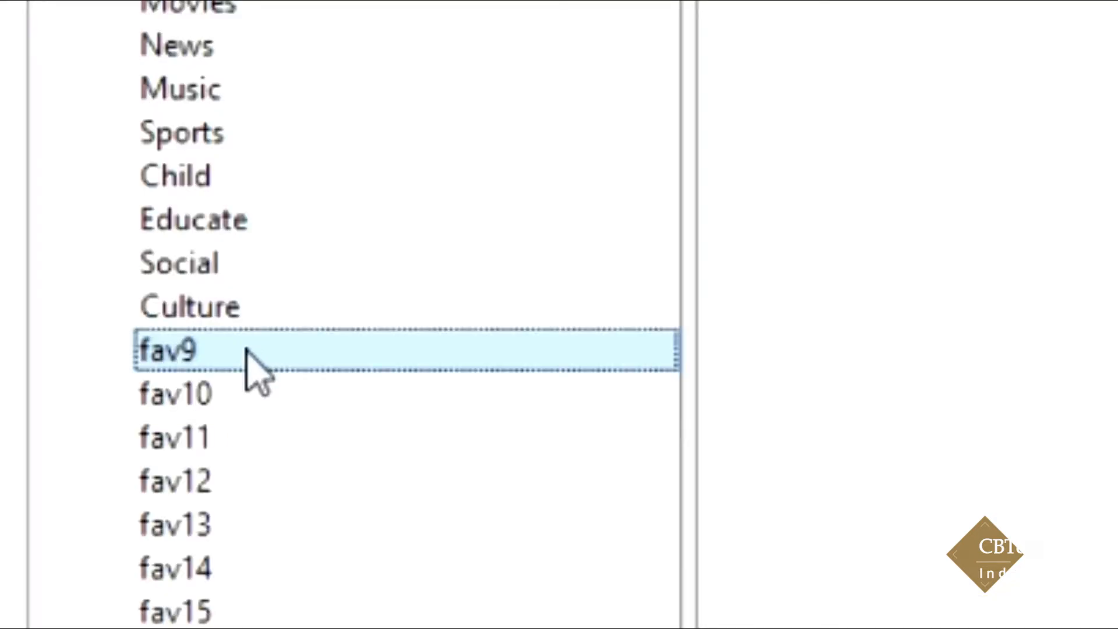
Rename the favourites group fav9 as CH NASIONAL.
{"action": "left_click", "coordinate": [247, 350]}
{"action": "left_click", "coordinate": [252, 349]}
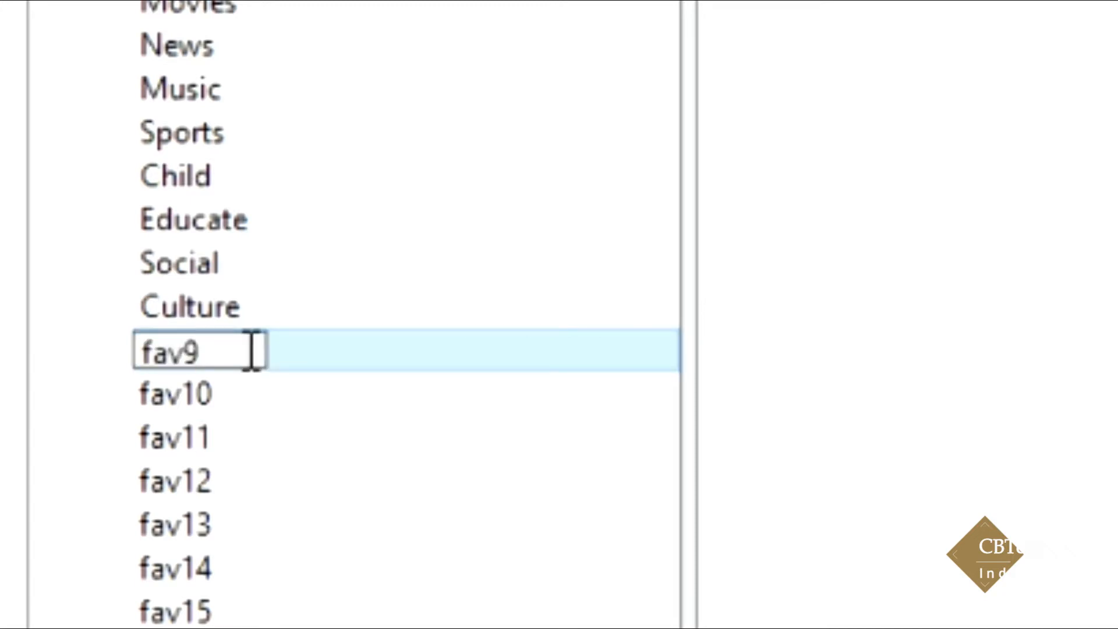
{"action": "left_click", "coordinate": [233, 390]}
{"action": "left_click", "coordinate": [217, 354]}
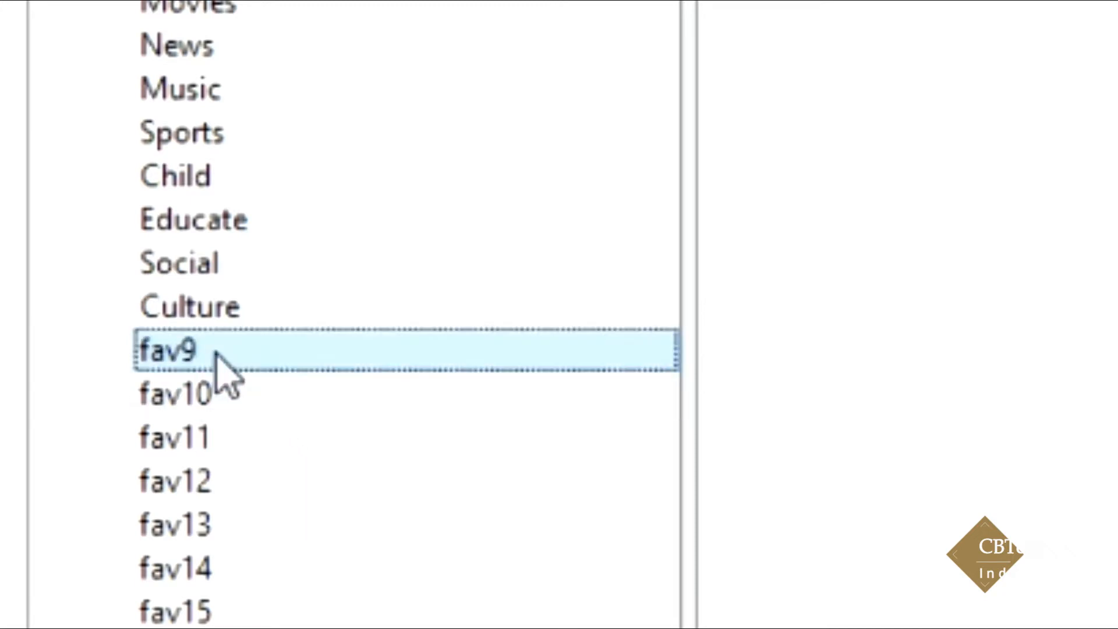
{"action": "right_click", "coordinate": [217, 354]}
{"action": "left_click", "coordinate": [344, 388]}
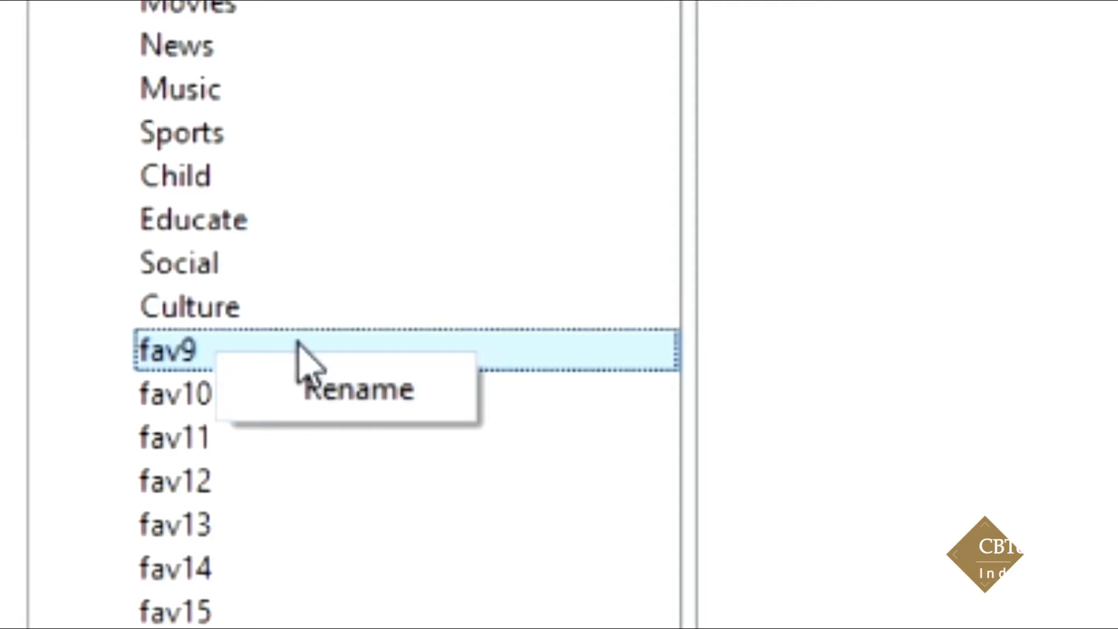
{"action": "type", "text": "CHA"}
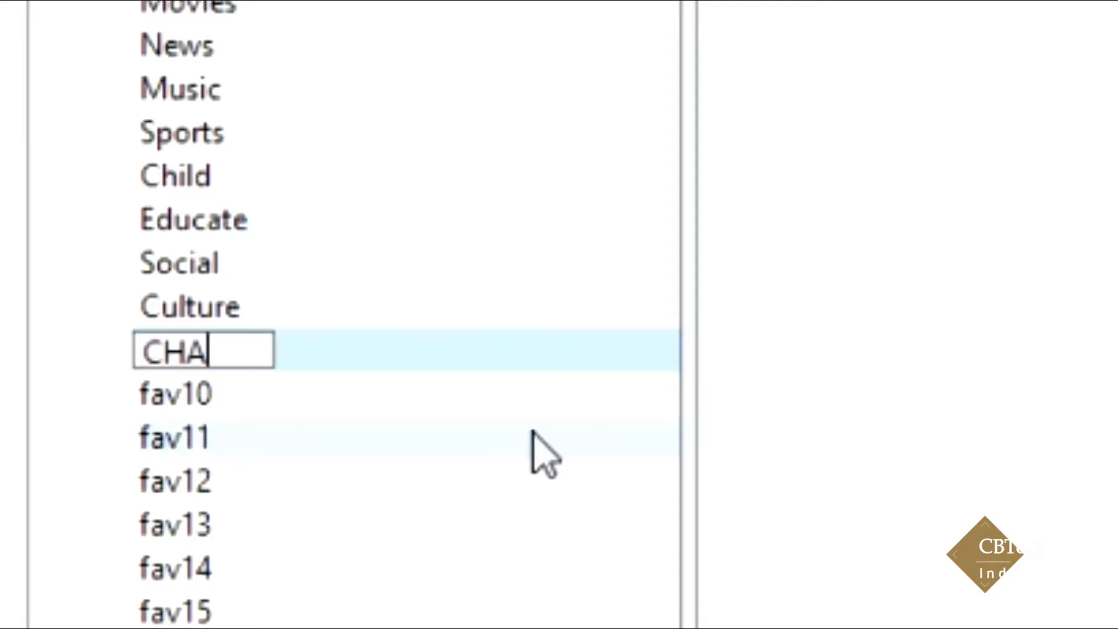
{"action": "key", "text": "BackSpace"}
{"action": "type", "text": "NASIONAL"}
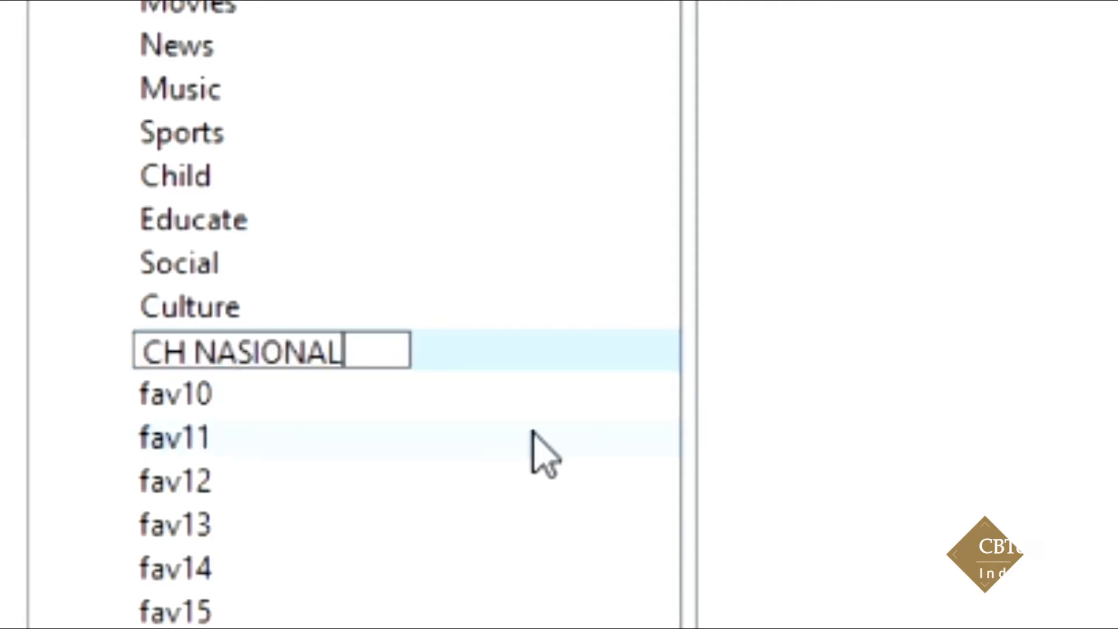
{"action": "key", "text": "Return"}
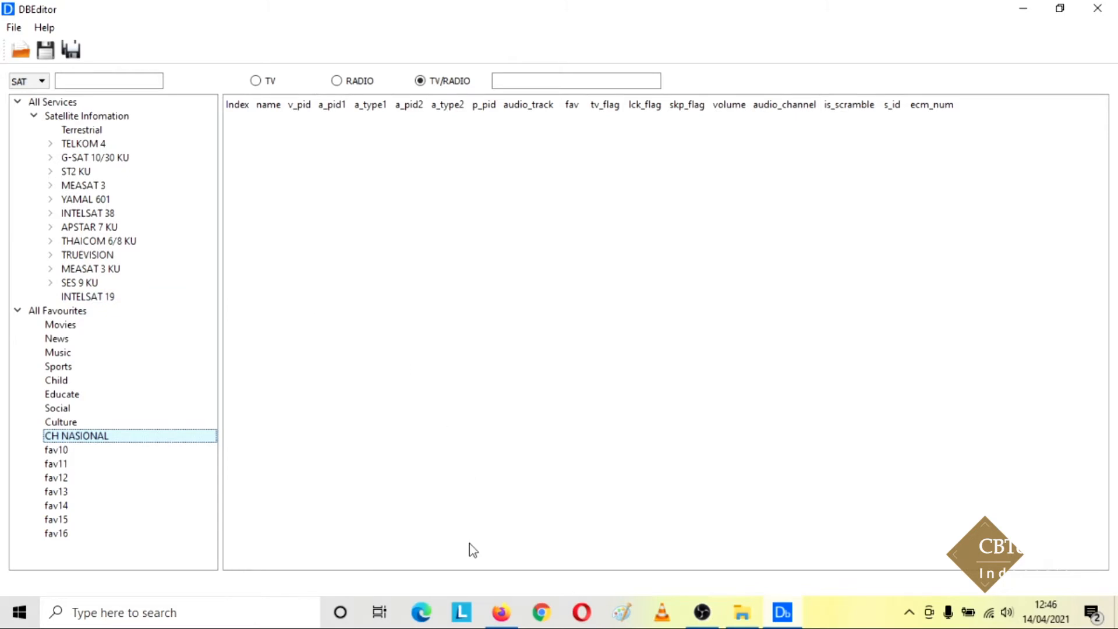
Switch to Firefox to consult LyngSat's Asia & Pacific satellite list, and return to DBEditor.
{"action": "left_click", "coordinate": [502, 612]}
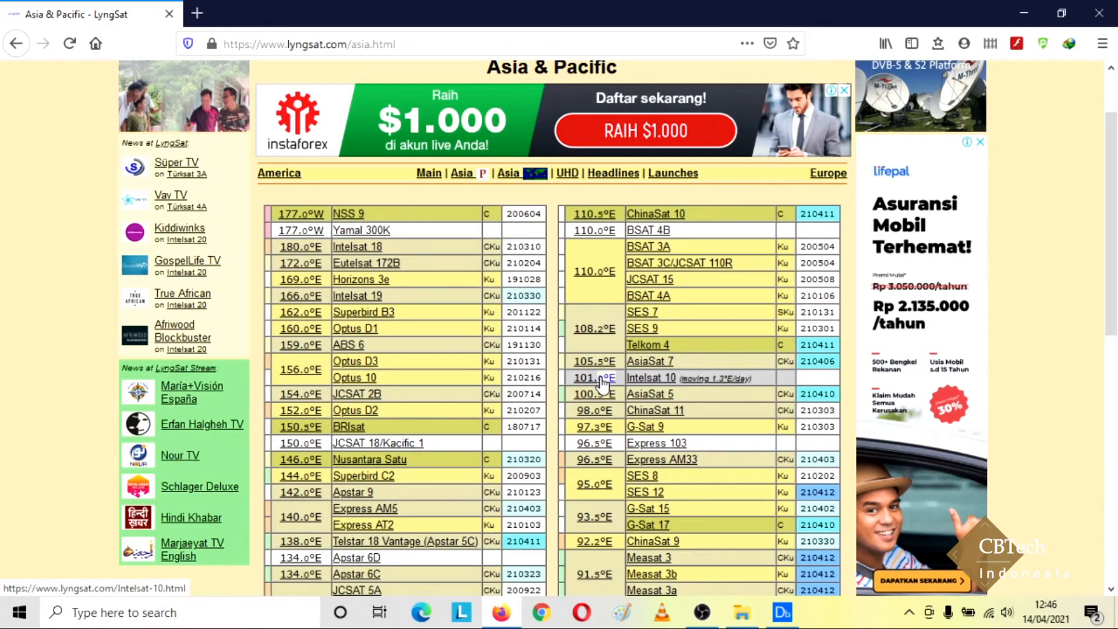
{"action": "scroll", "coordinate": [604, 419], "scroll_direction": "down", "scroll_amount": 2}
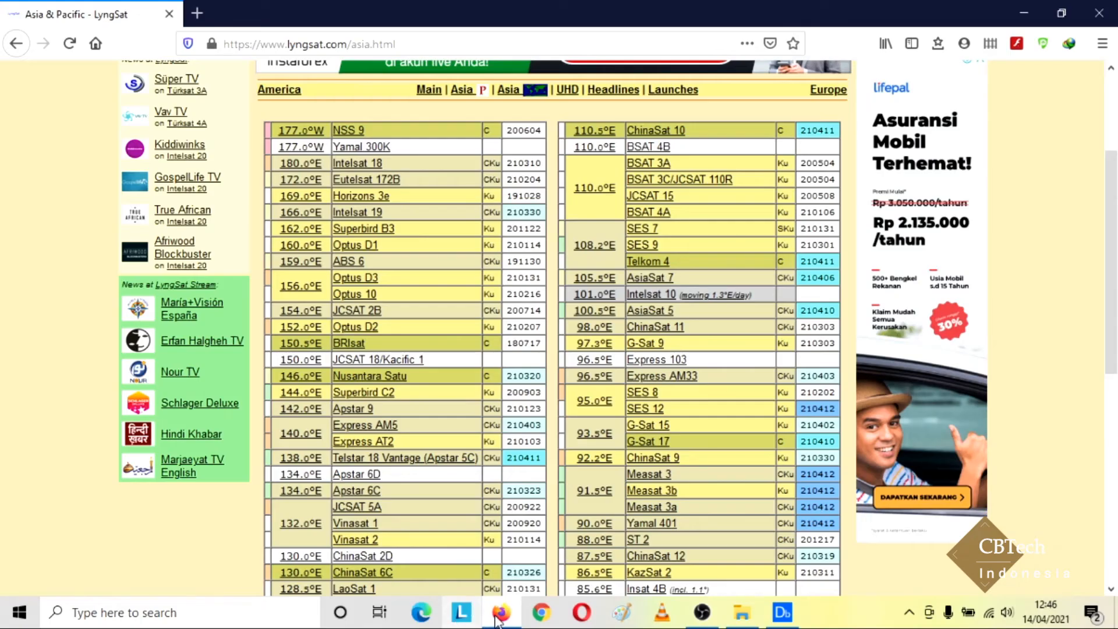
{"action": "left_click", "coordinate": [782, 612]}
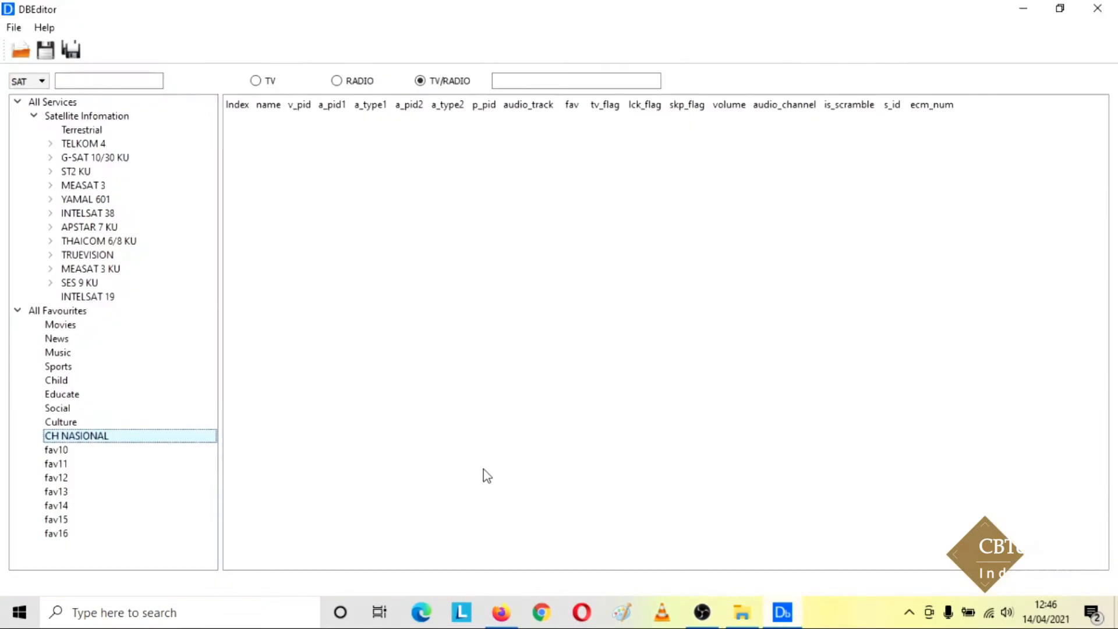
Start adding a satellite under Satellite Infomation and name it INTELSAT 19.
{"action": "left_click", "coordinate": [132, 280]}
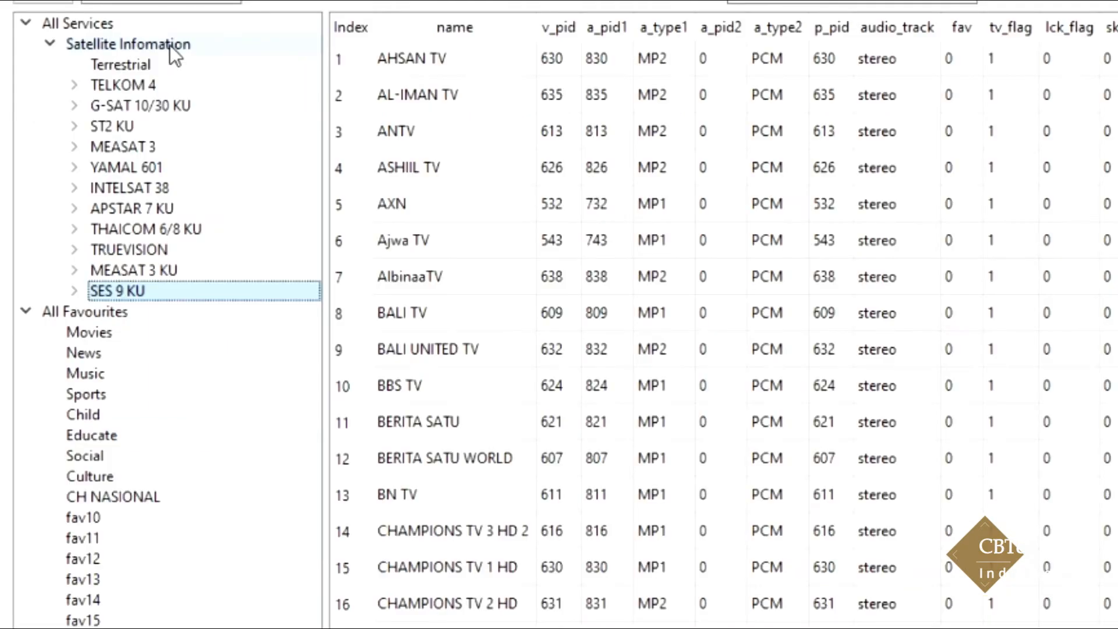
{"action": "left_click", "coordinate": [169, 44]}
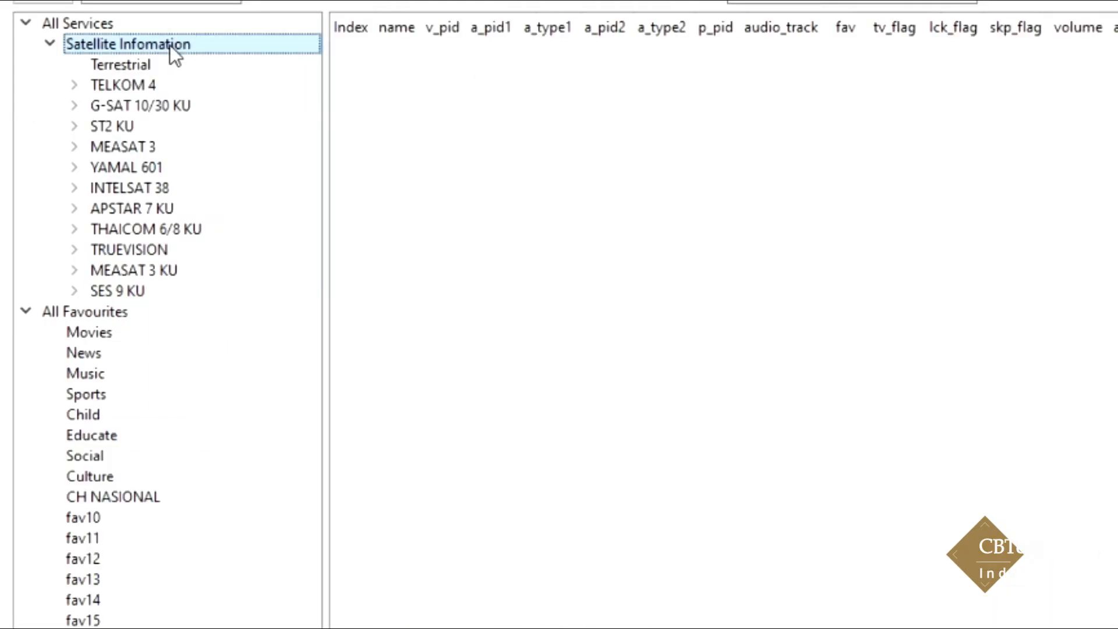
{"action": "right_click", "coordinate": [170, 45]}
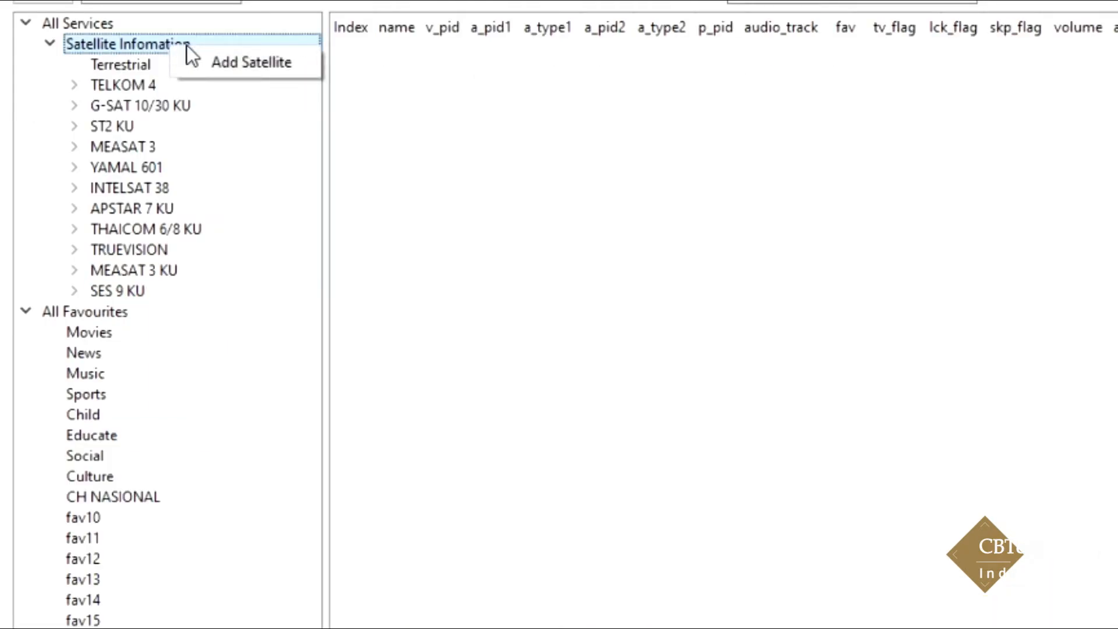
{"action": "left_click", "coordinate": [238, 62]}
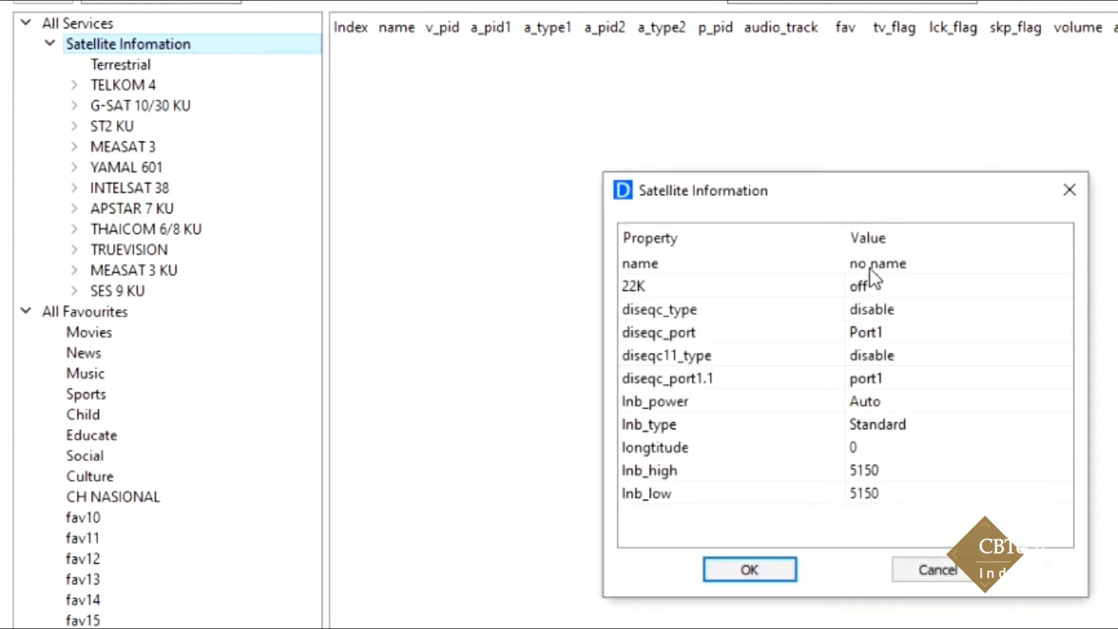
{"action": "left_click", "coordinate": [880, 263]}
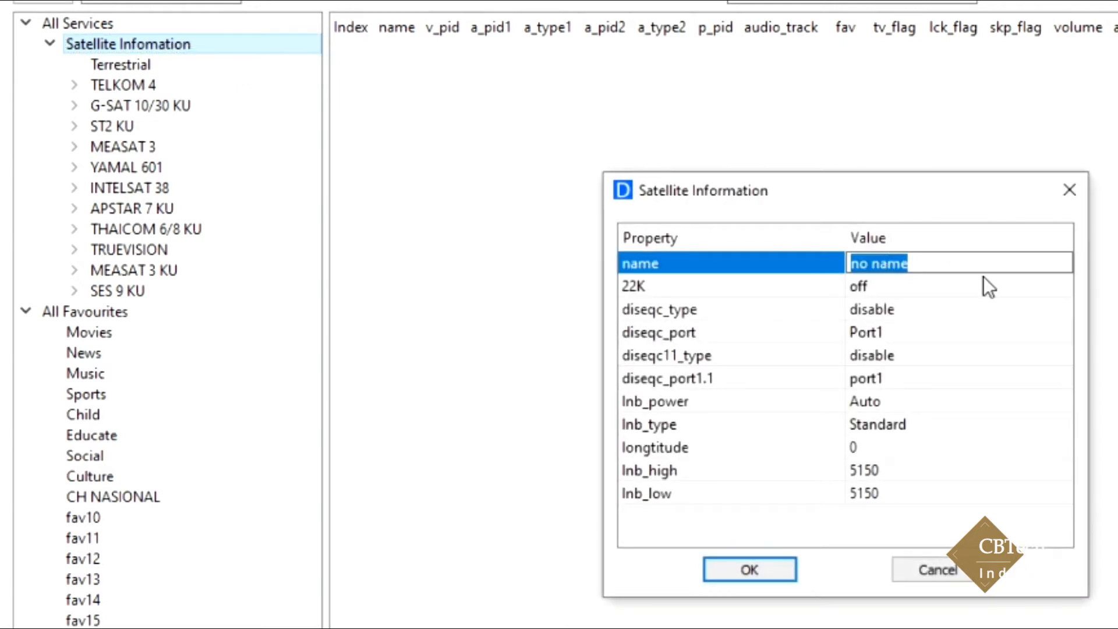
{"action": "type", "text": "INTELSATL"}
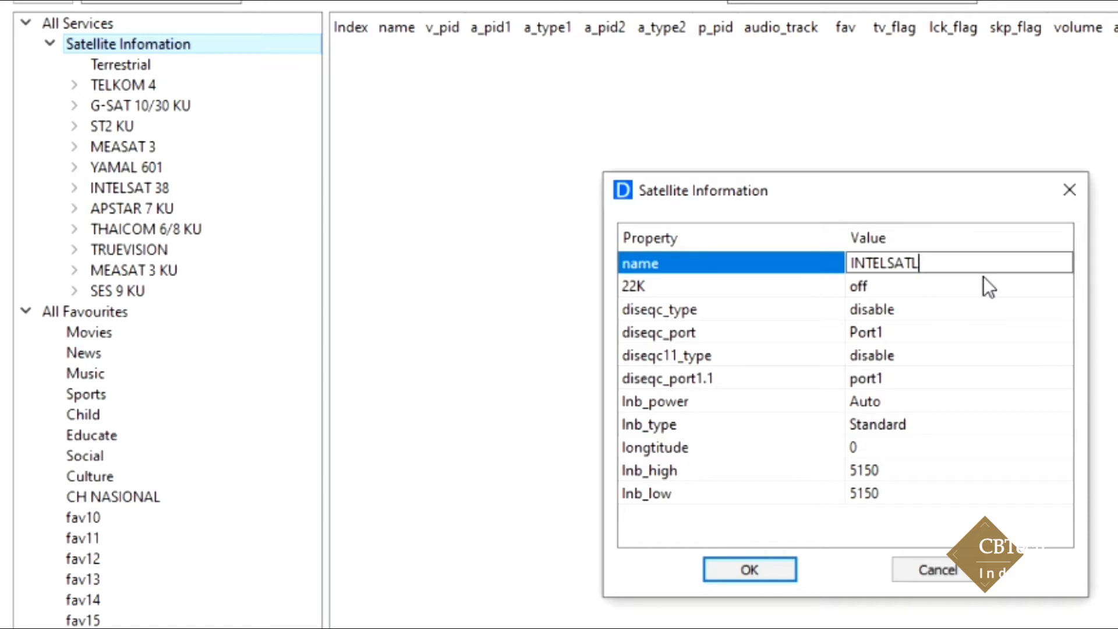
{"action": "key", "text": "BackSpace"}
{"action": "key", "text": "BackSpace"}
{"action": "type", "text": "T 19"}
{"action": "left_click", "coordinate": [875, 287]}
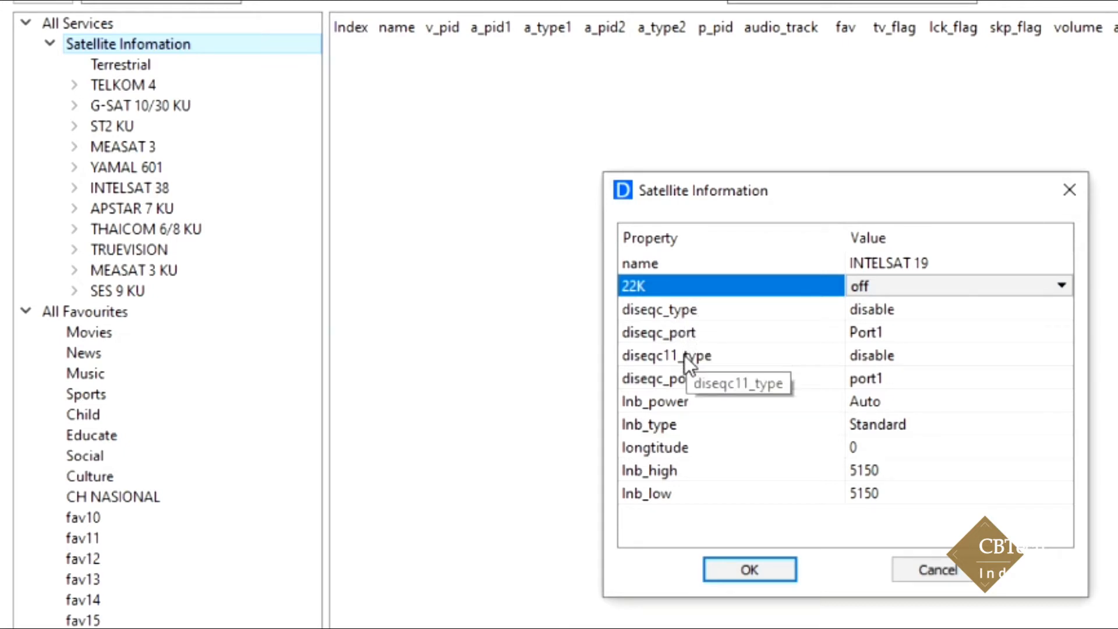
Set the new satellite's diseqc11_type to 1CasM2 and its diseqc_port1.1 to Port4.
{"action": "left_click", "coordinate": [904, 358]}
{"action": "left_click", "coordinate": [904, 358]}
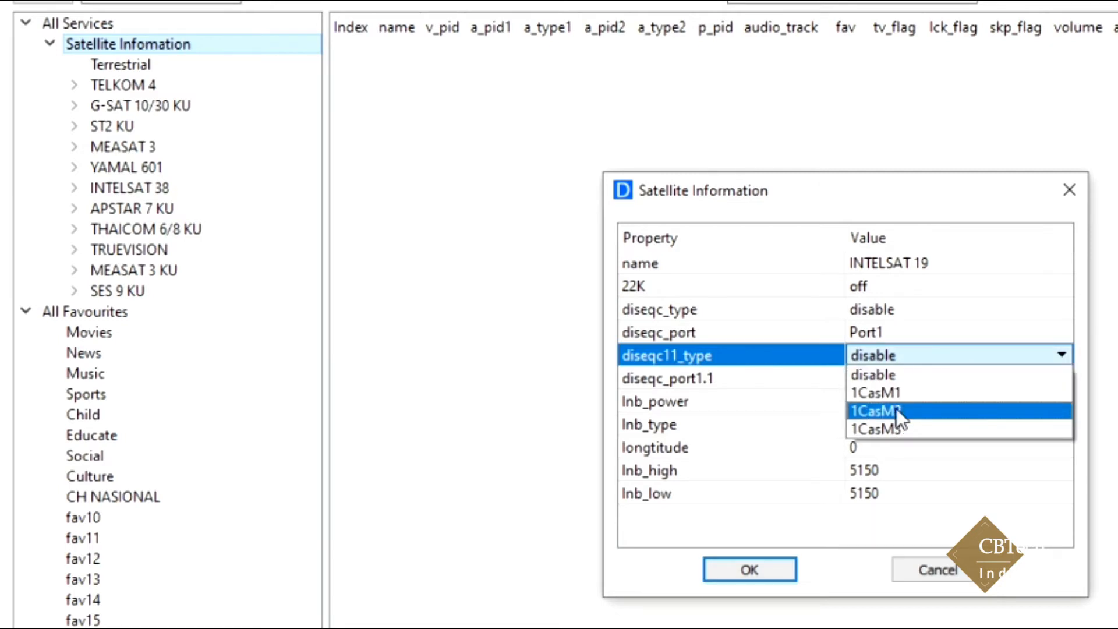
{"action": "left_click", "coordinate": [897, 413]}
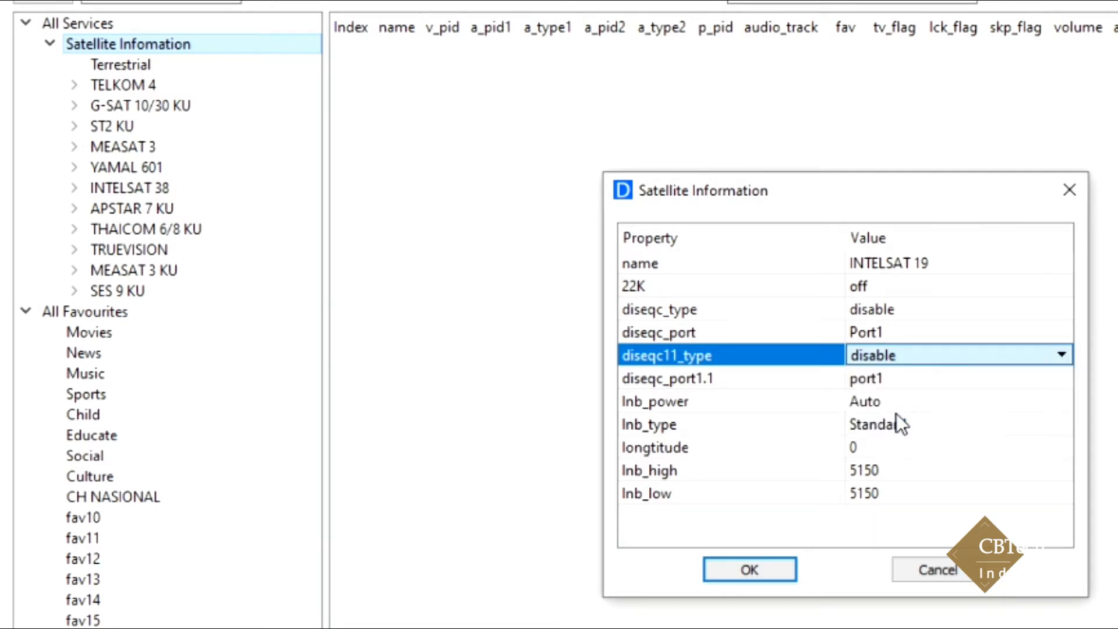
{"action": "left_click", "coordinate": [890, 377]}
{"action": "left_click", "coordinate": [890, 377]}
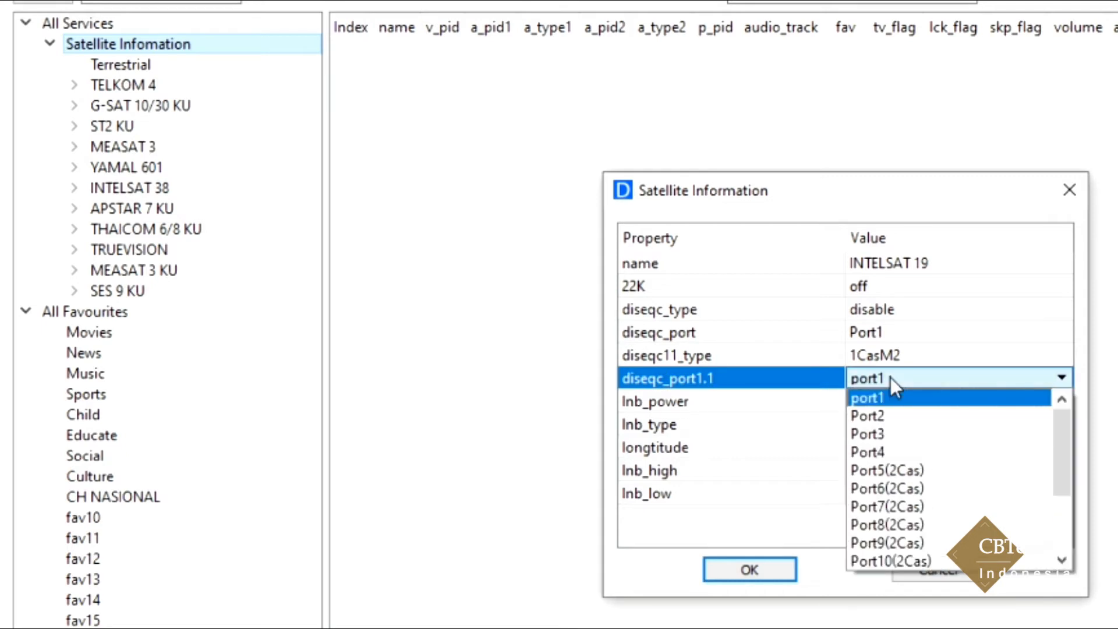
{"action": "scroll", "coordinate": [917, 466], "scroll_direction": "down", "scroll_amount": 2}
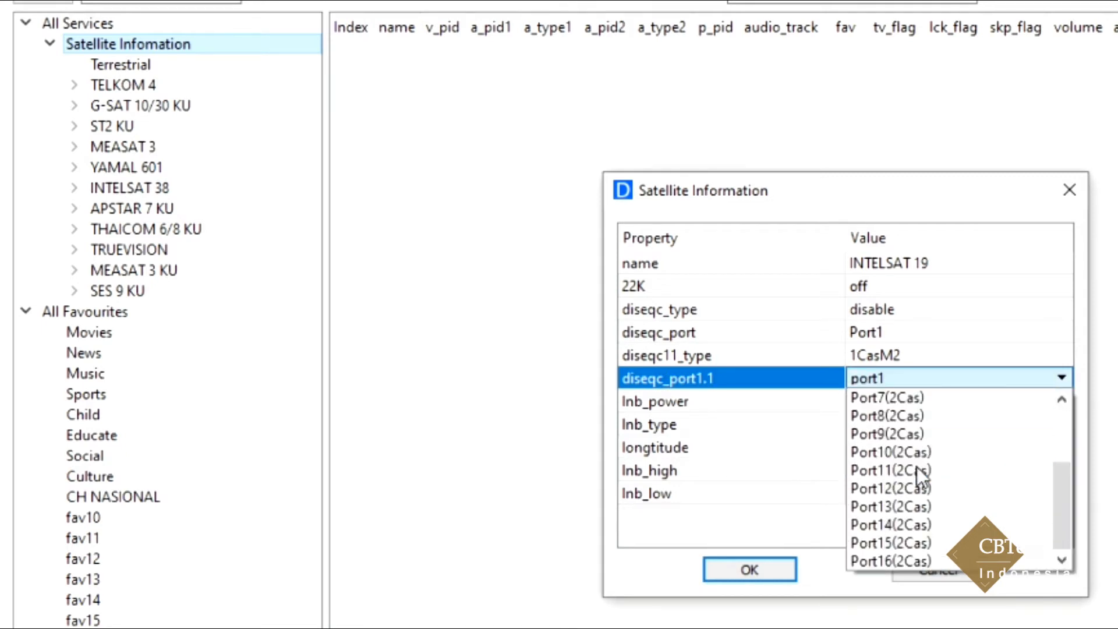
{"action": "scroll", "coordinate": [913, 460], "scroll_direction": "up", "scroll_amount": 1}
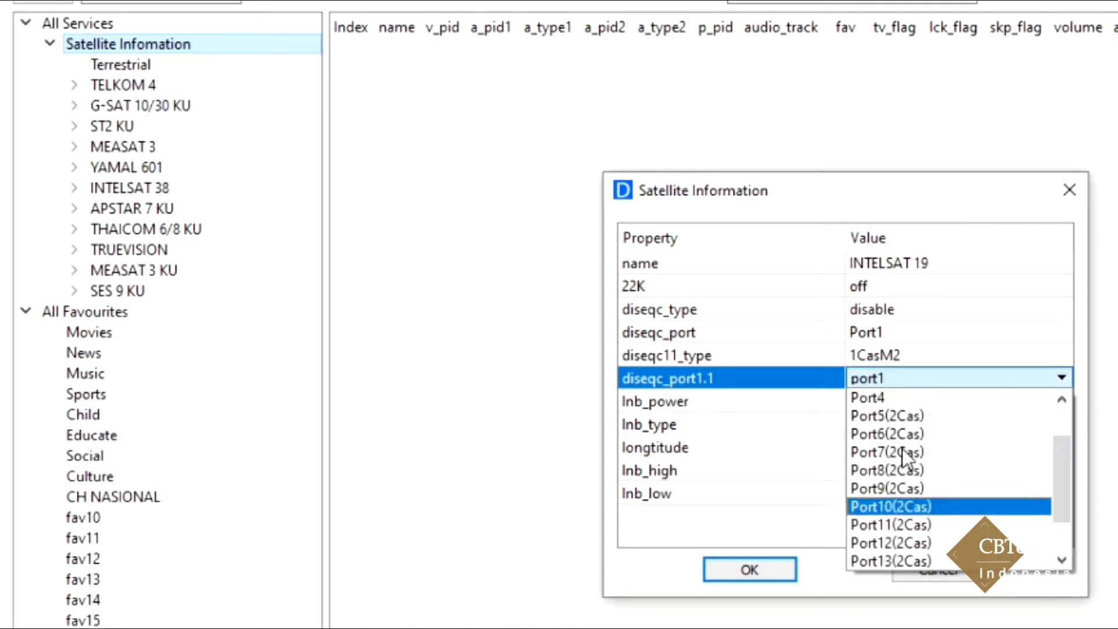
{"action": "left_click", "coordinate": [887, 402]}
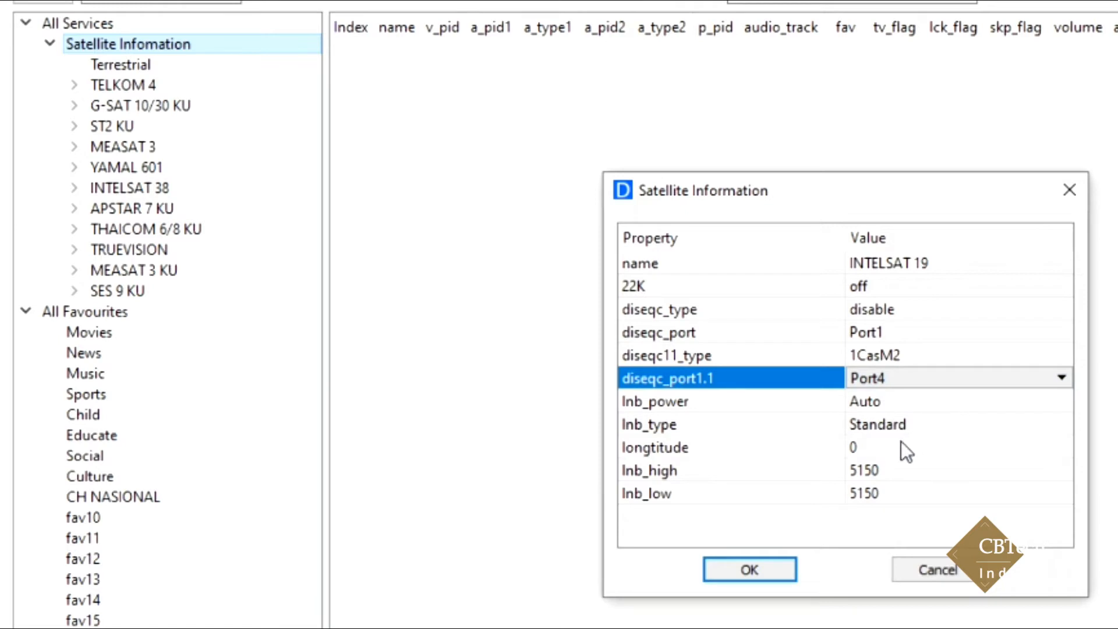
Set the new satellite's longitude to 1660 and save it to the satellite list.
{"action": "left_click", "coordinate": [881, 447]}
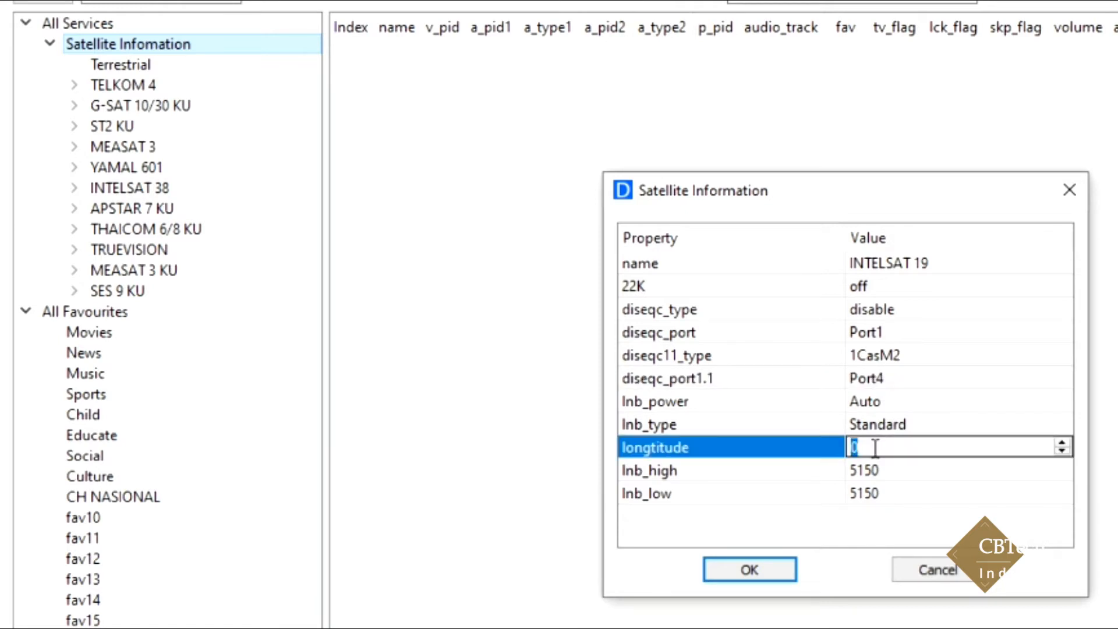
{"action": "type", "text": "1660"}
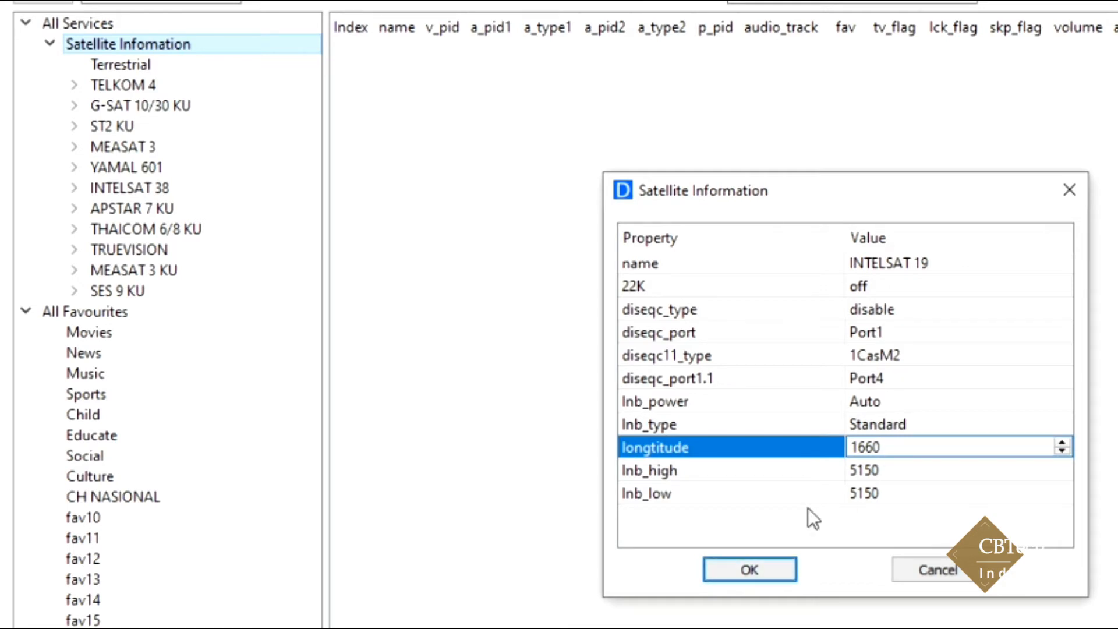
{"action": "left_click", "coordinate": [732, 568]}
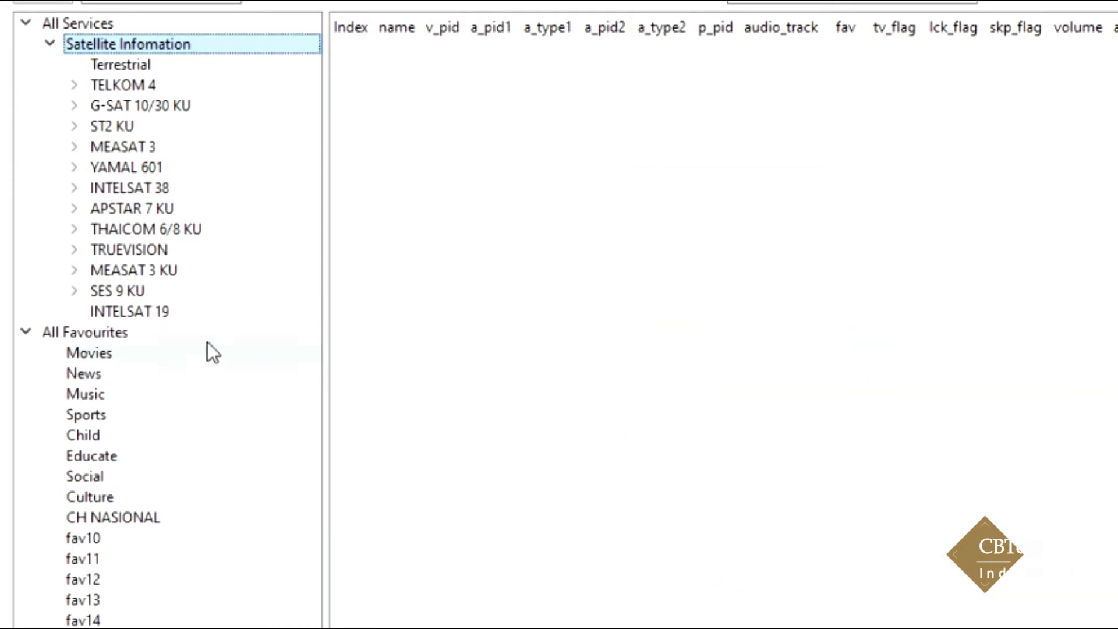
View the properties offered for adding a transponder to INTELSAT 19, and close the form without adding one.
{"action": "left_click", "coordinate": [142, 313]}
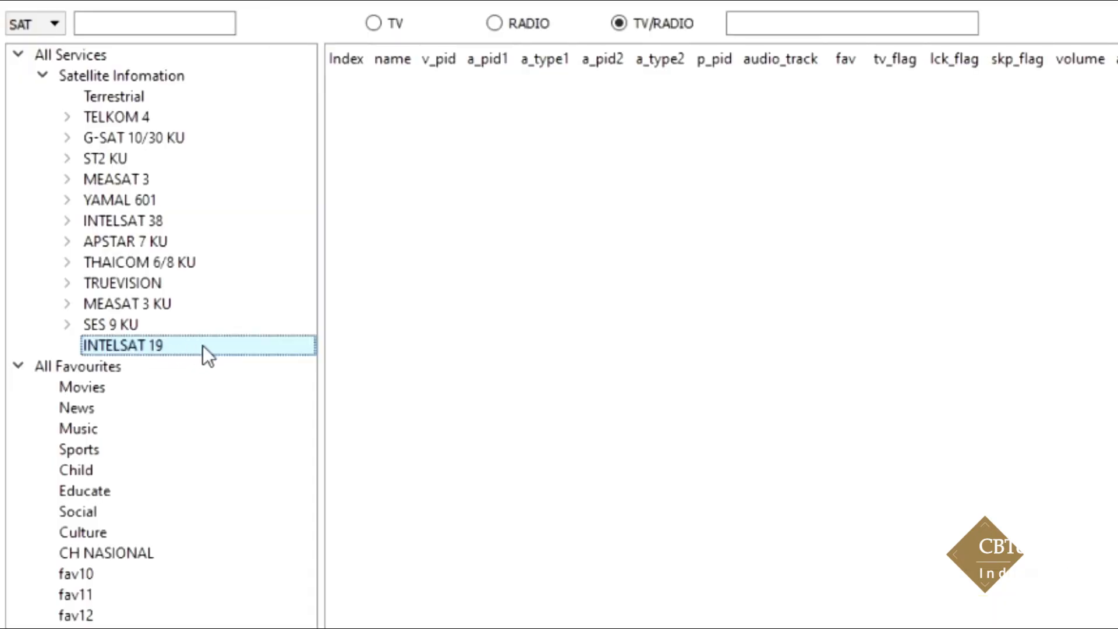
{"action": "right_click", "coordinate": [202, 345]}
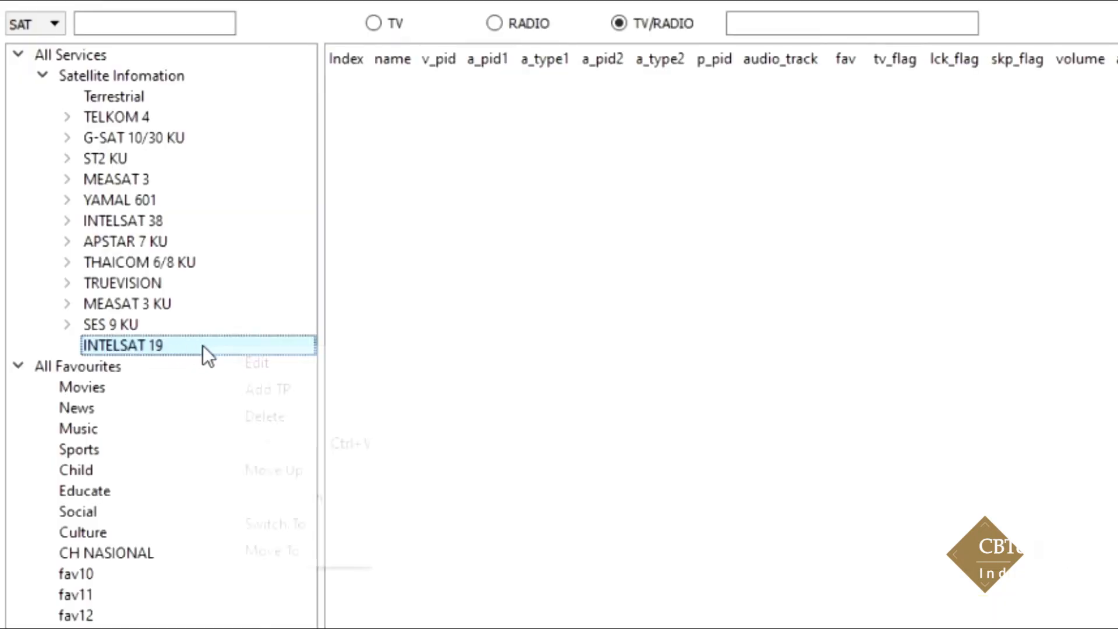
{"action": "left_click", "coordinate": [279, 390]}
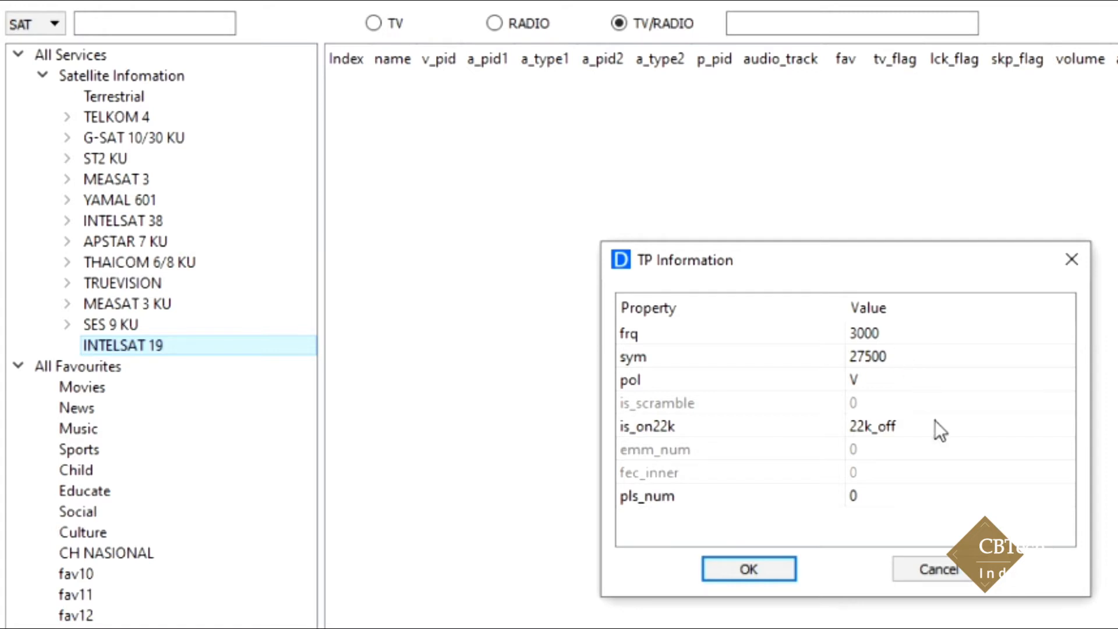
{"action": "left_click", "coordinate": [952, 564]}
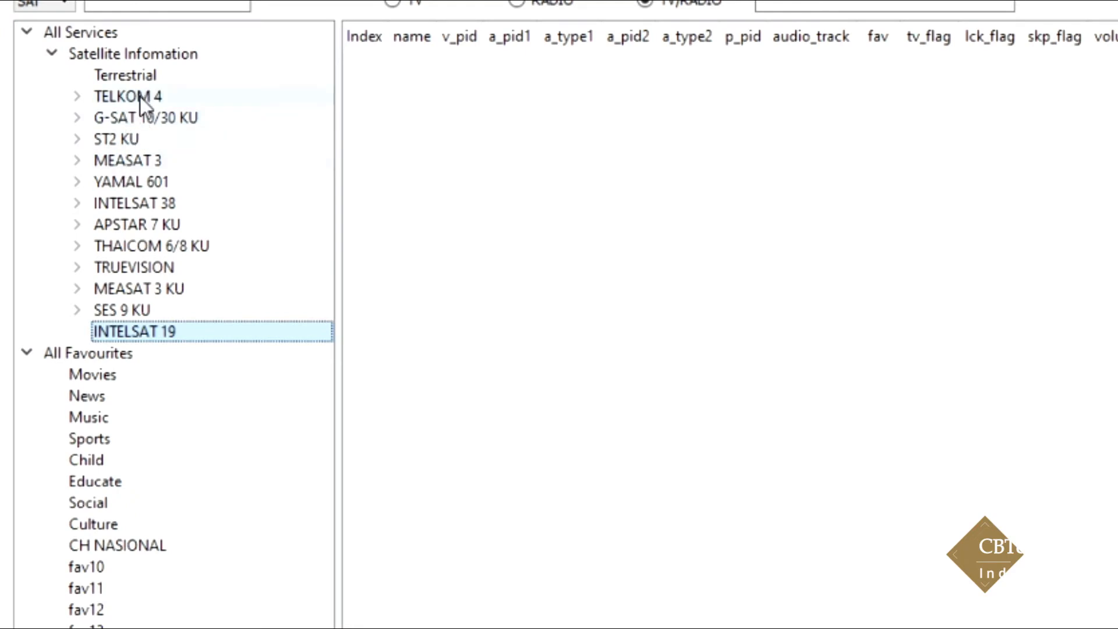
Move the ST2 KU satellite up one place, above G-SAT 10/30 KU.
{"action": "left_click", "coordinate": [123, 139]}
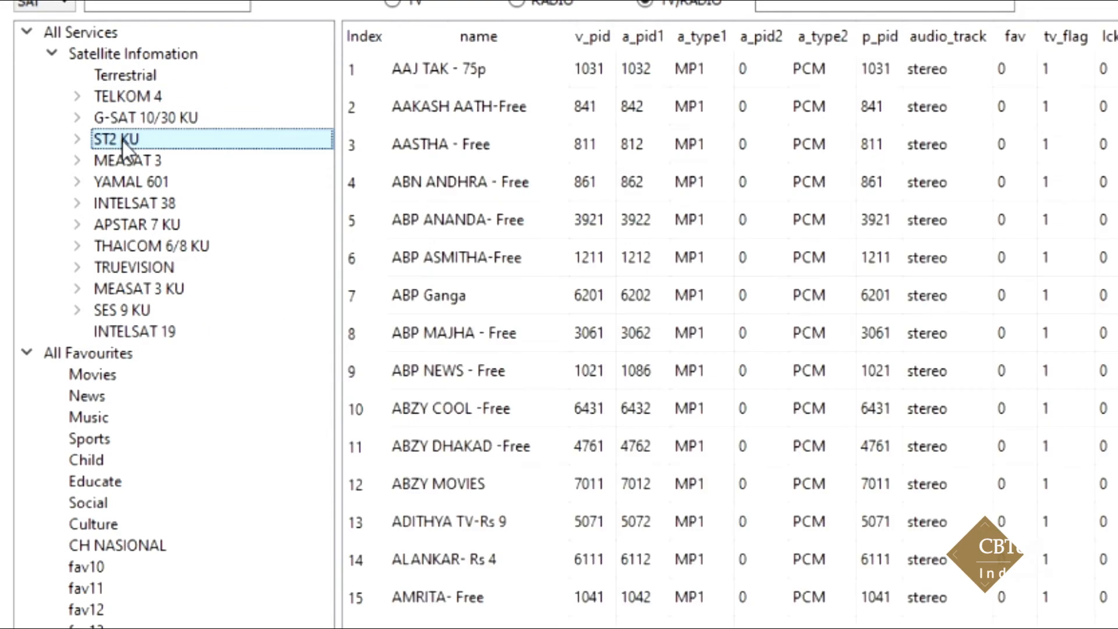
{"action": "right_click", "coordinate": [122, 141]}
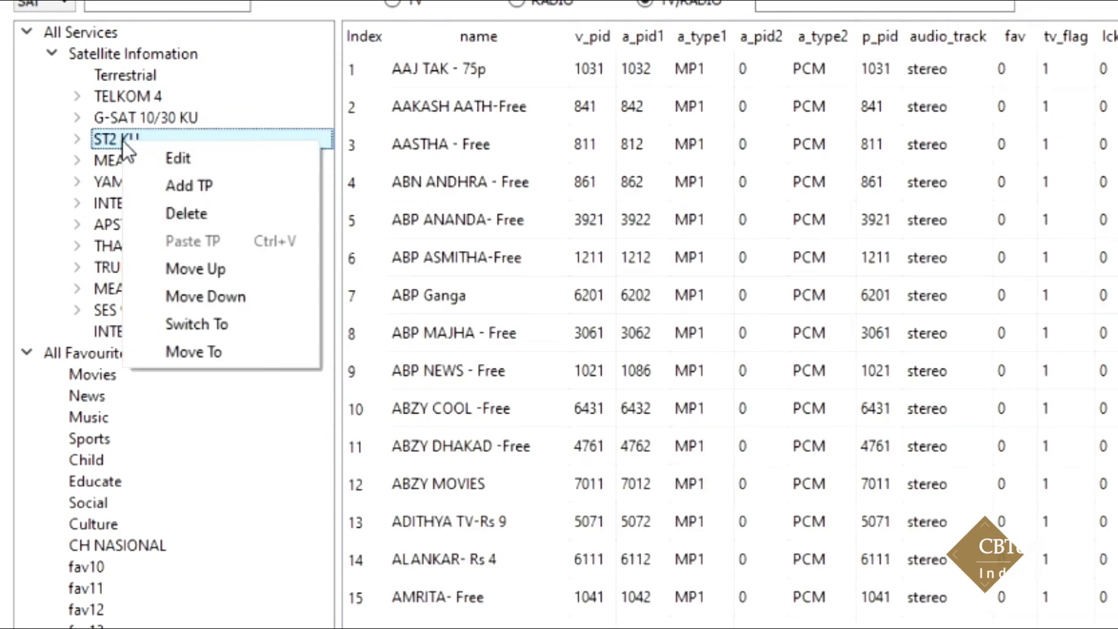
{"action": "left_click", "coordinate": [212, 277]}
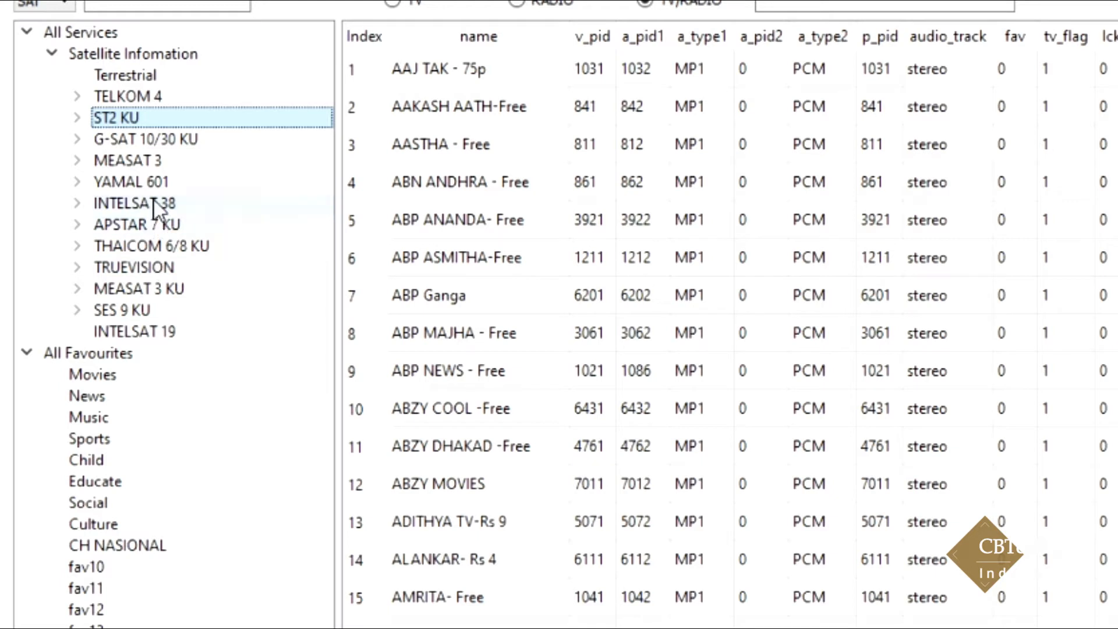
Move the MEASAT 3 satellite to the position of ST2 KU, directly below TELKOM 4, using Move To.
{"action": "left_click", "coordinate": [150, 162]}
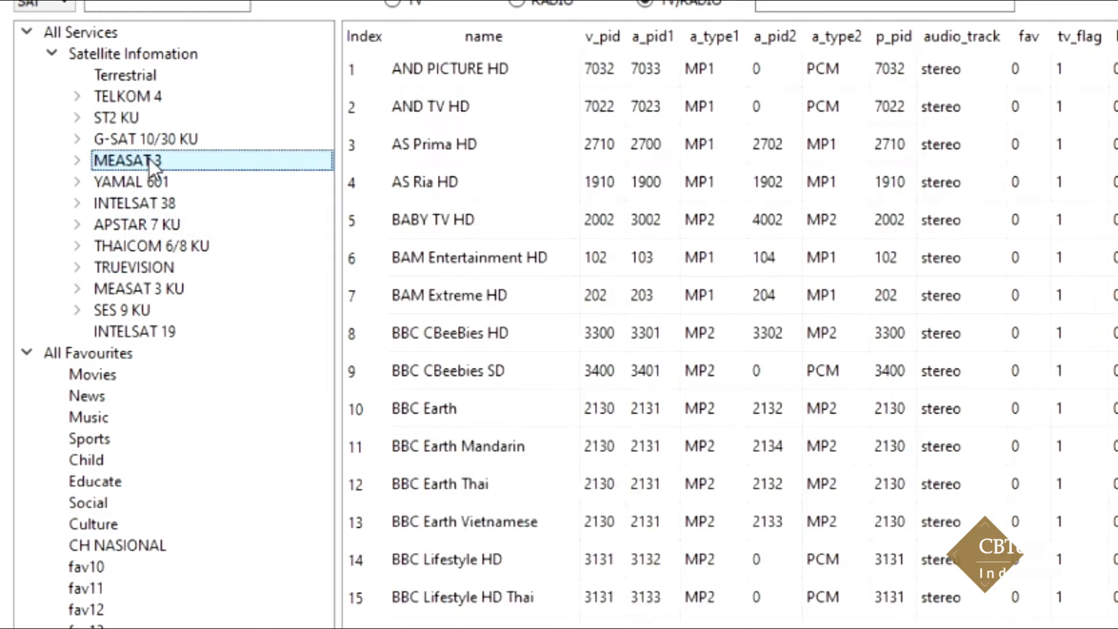
{"action": "right_click", "coordinate": [153, 166]}
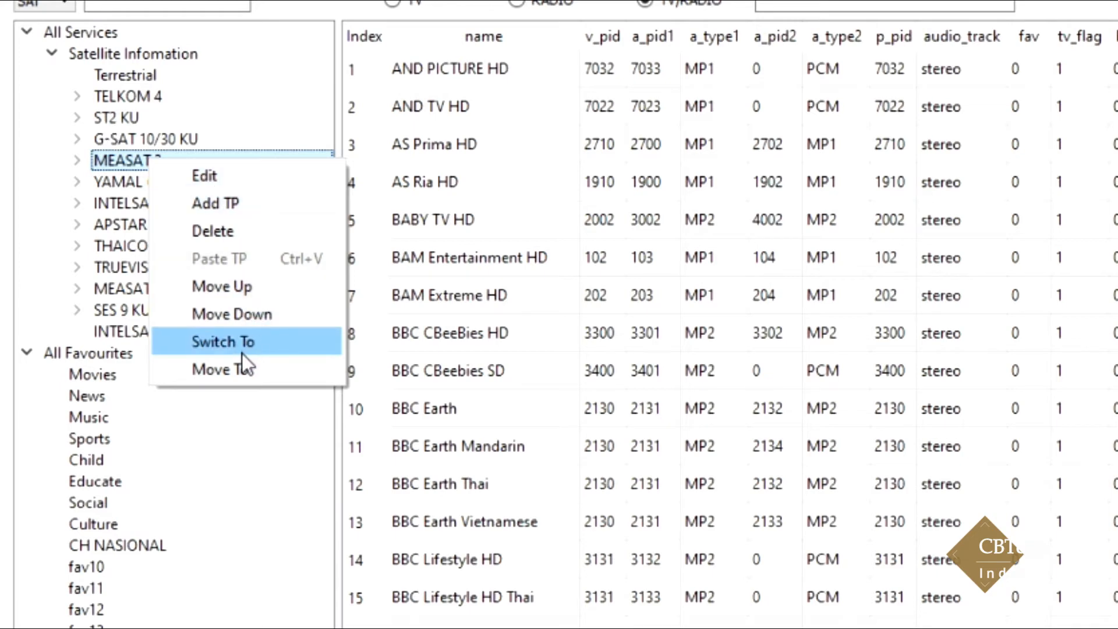
{"action": "left_click", "coordinate": [239, 375]}
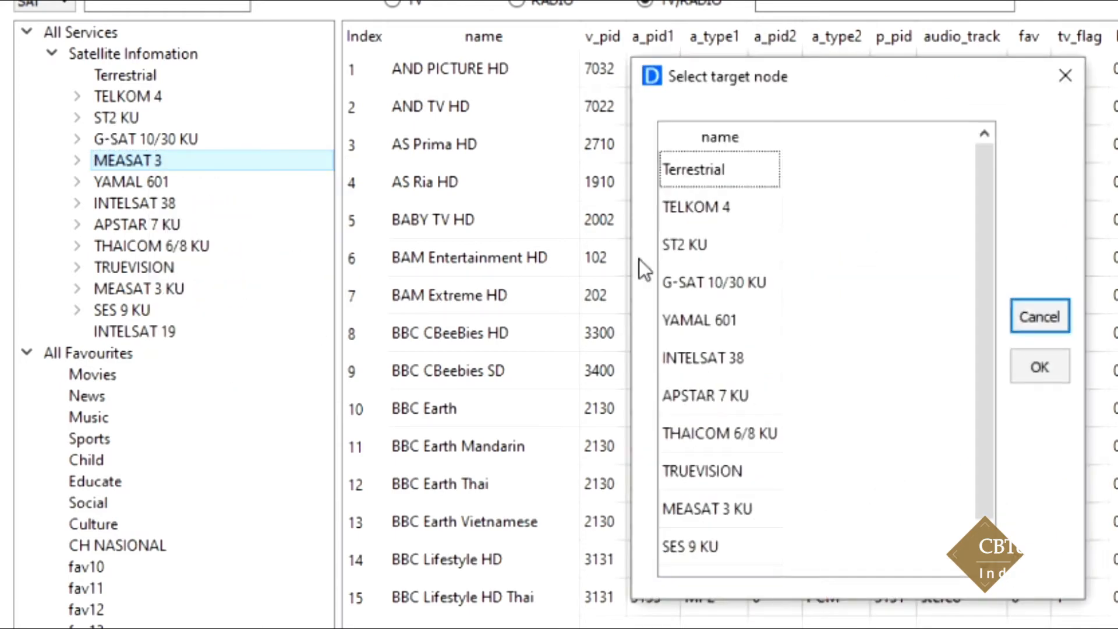
{"action": "left_click", "coordinate": [703, 282]}
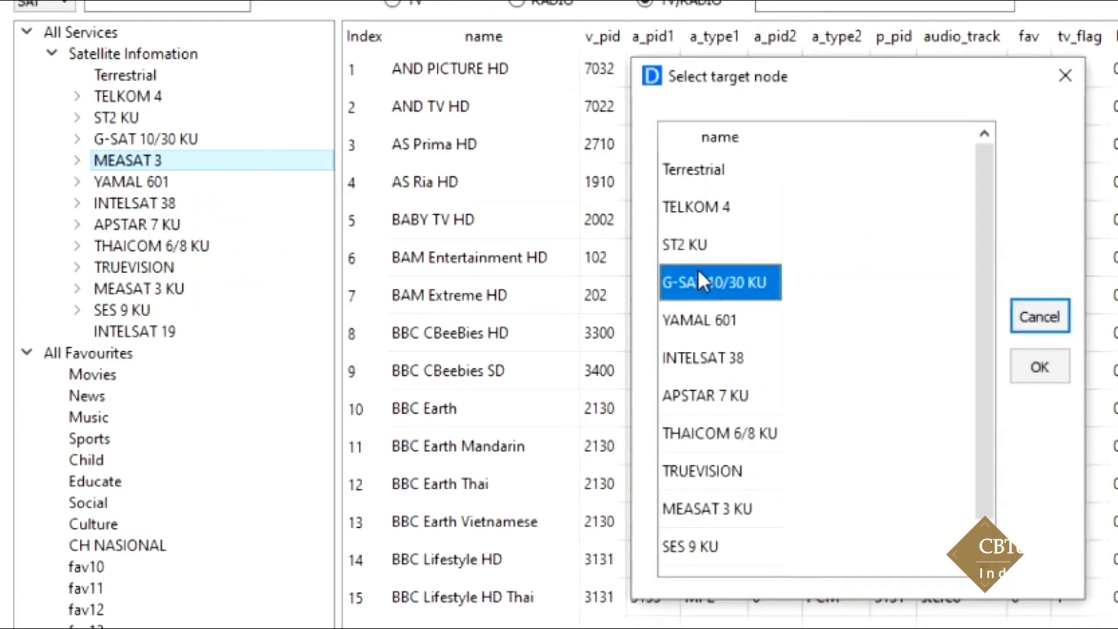
{"action": "left_click", "coordinate": [693, 247]}
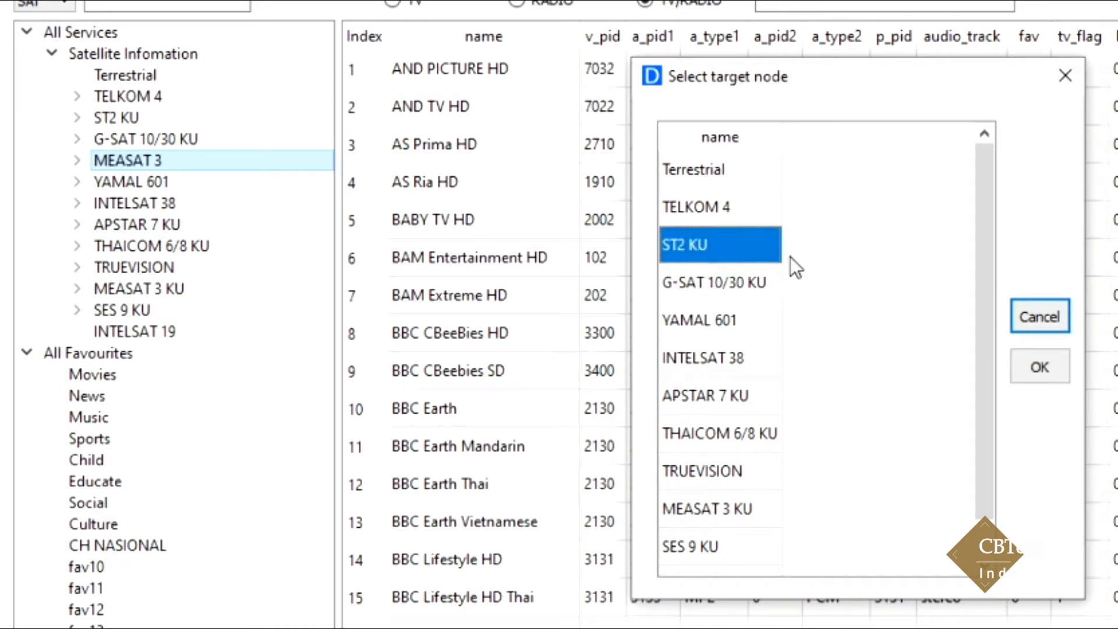
{"action": "left_click", "coordinate": [1054, 373]}
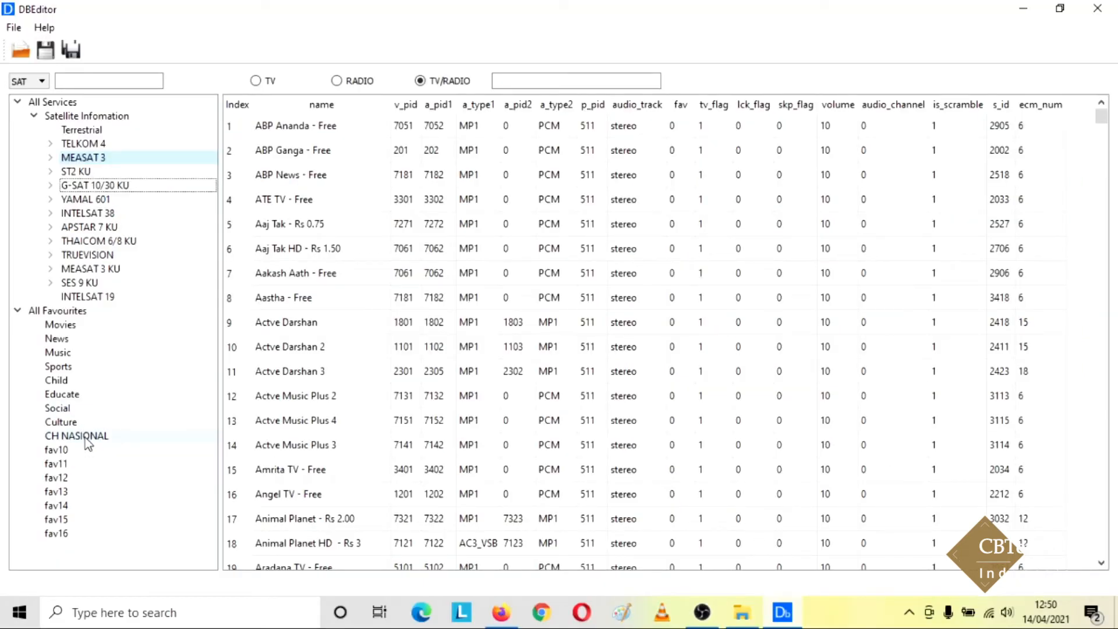
View the CH NASIONAL favourites list, and search the TELKOM 4 channels for SCTV.
{"action": "left_click", "coordinate": [85, 438]}
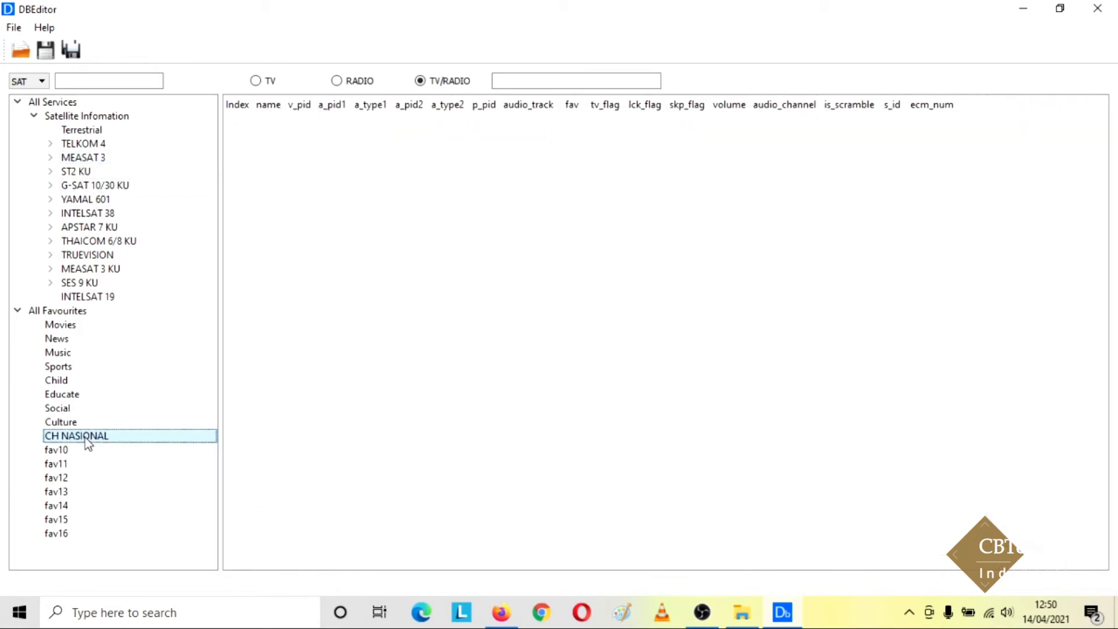
{"action": "left_click", "coordinate": [86, 146]}
{"action": "left_click", "coordinate": [549, 80]}
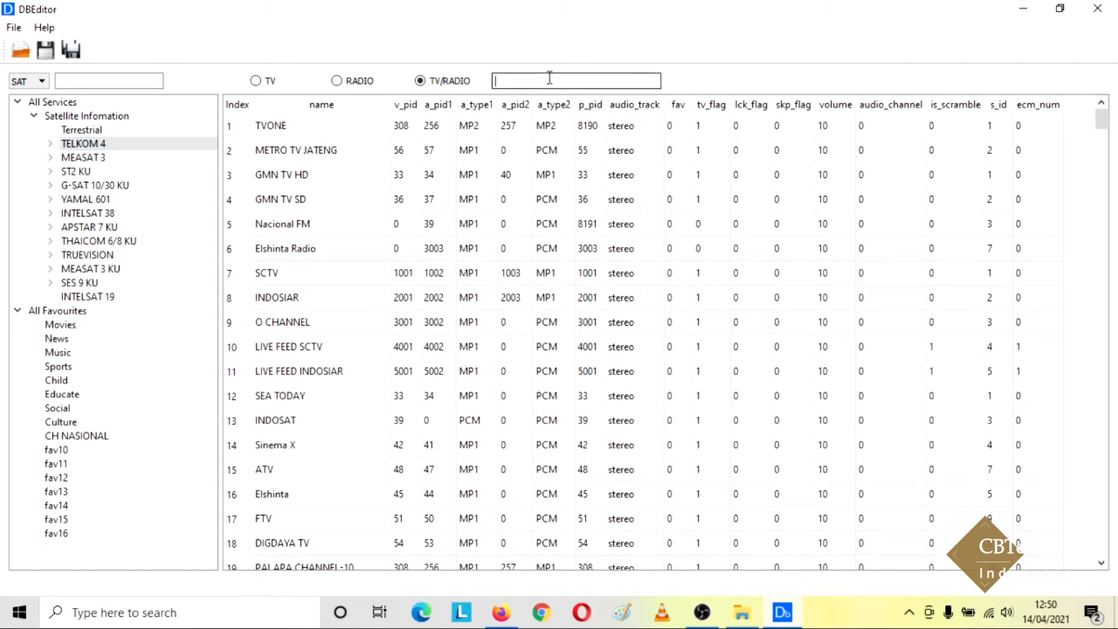
{"action": "type", "text": "SC"}
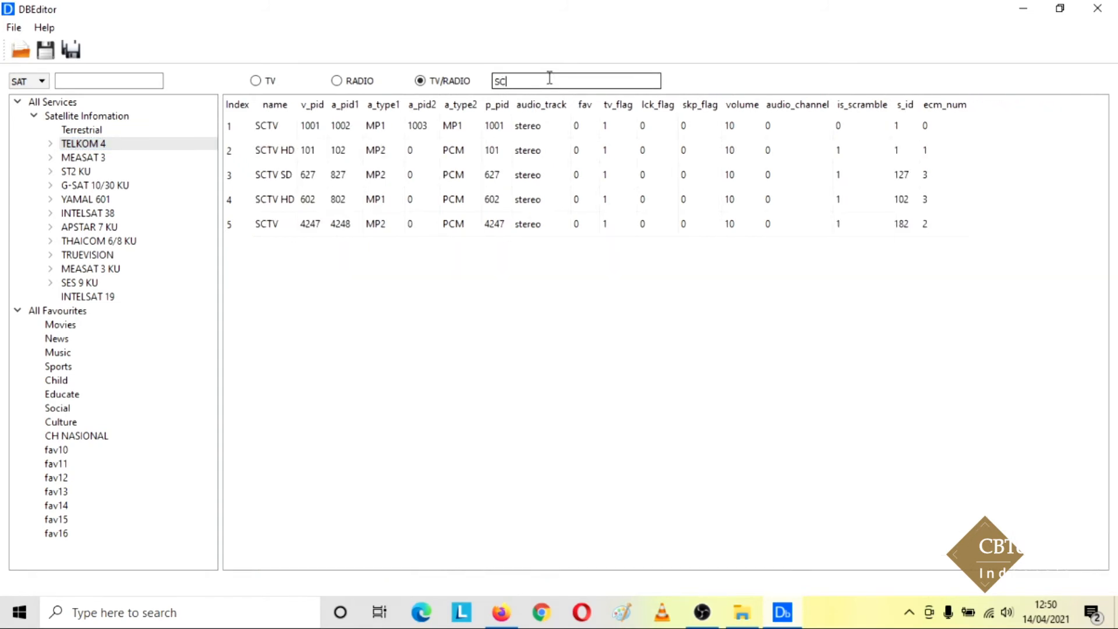
{"action": "type", "text": "TV"}
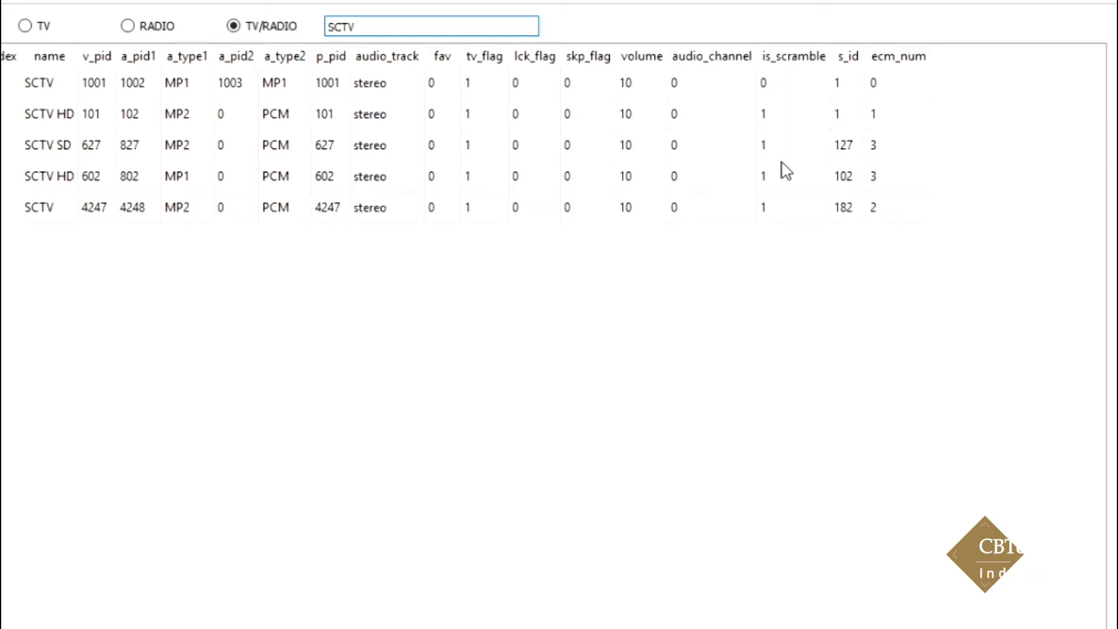
Add the unscrambled SCTV channel with v_pid 1001 to the CH NASIONAL favourites and save its program information.
{"action": "left_click", "coordinate": [780, 92]}
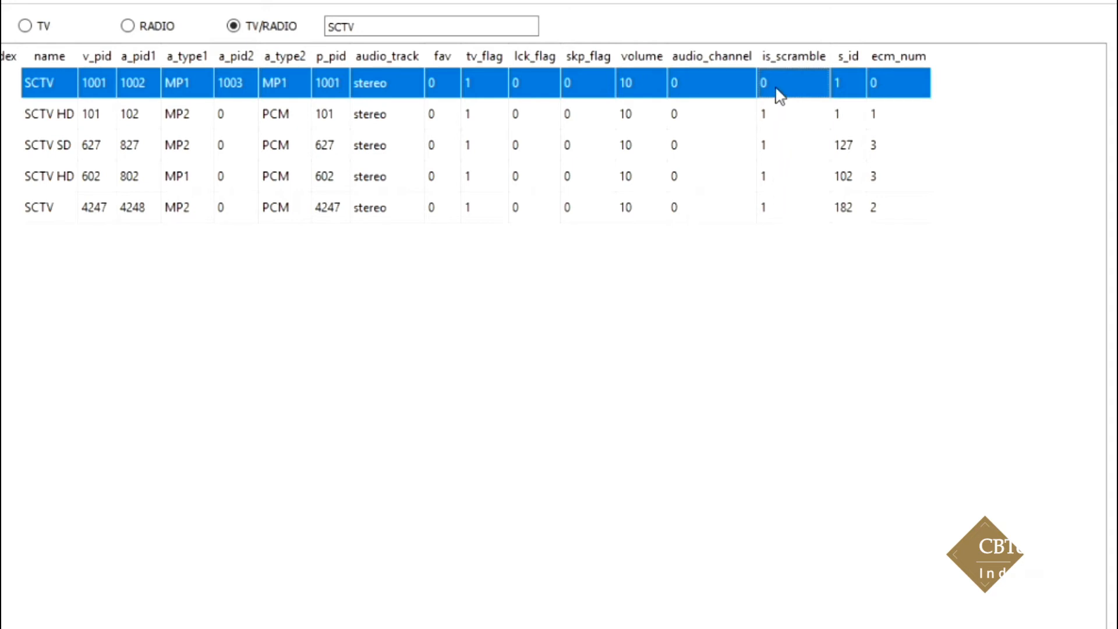
{"action": "double_click", "coordinate": [209, 91]}
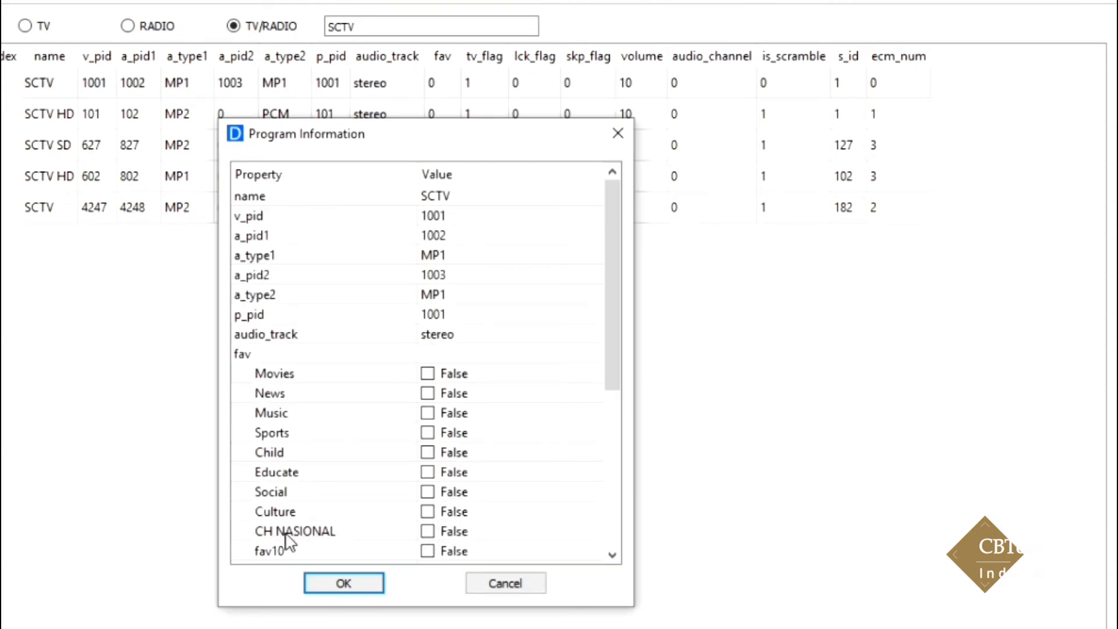
{"action": "left_click", "coordinate": [442, 537]}
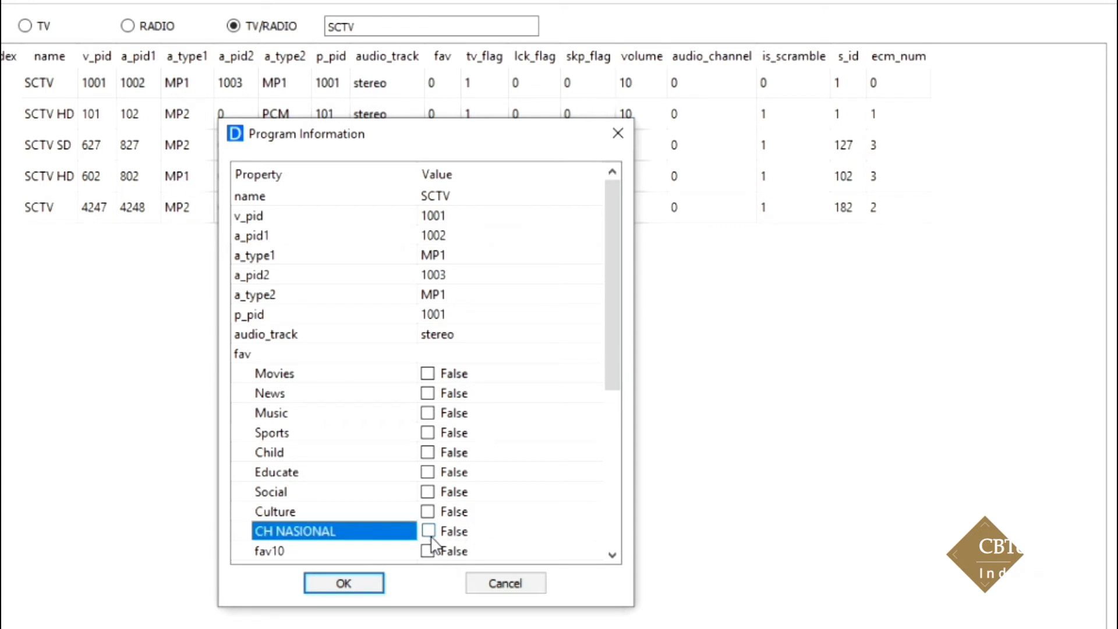
{"action": "left_click", "coordinate": [429, 532]}
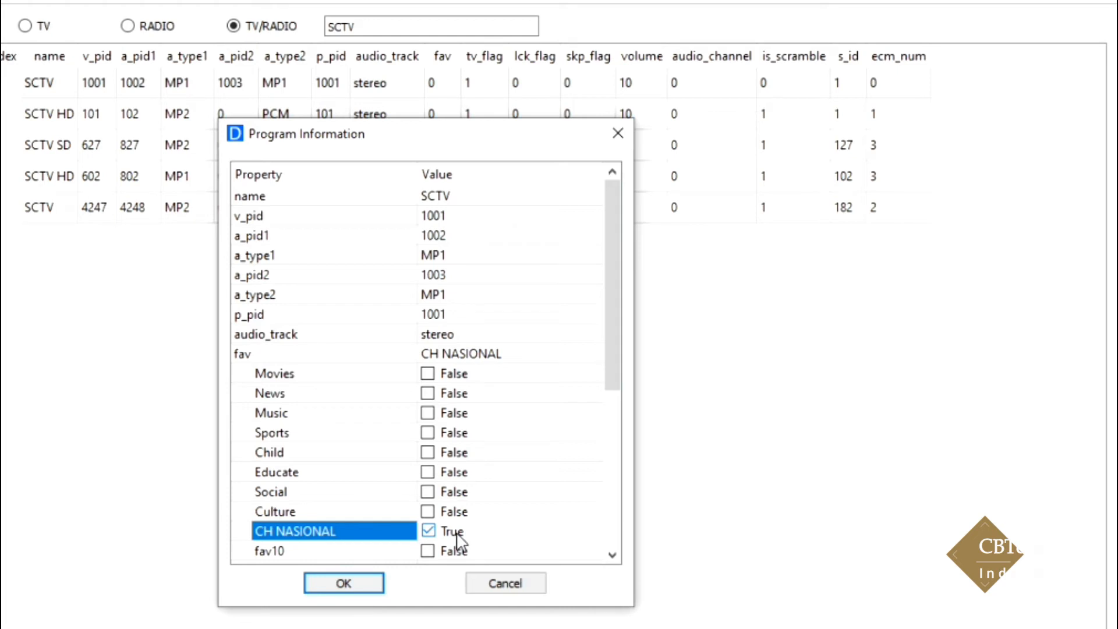
{"action": "left_click", "coordinate": [344, 582]}
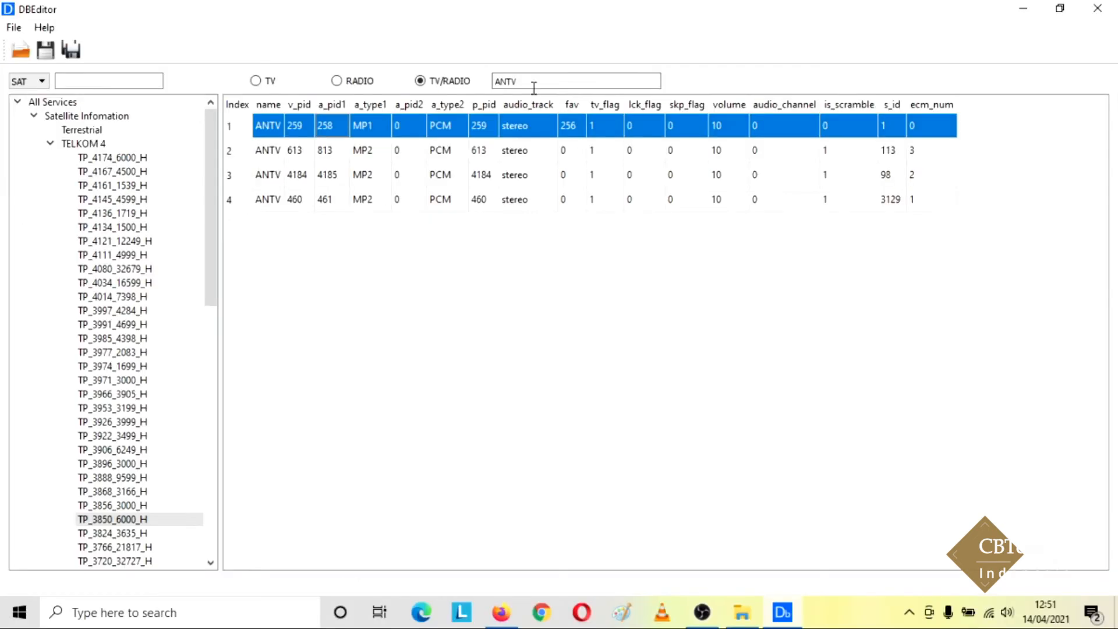
Replace the channel search text with CN.
{"action": "left_click_drag", "start_coordinate": [532, 82], "coordinate": [463, 75]}
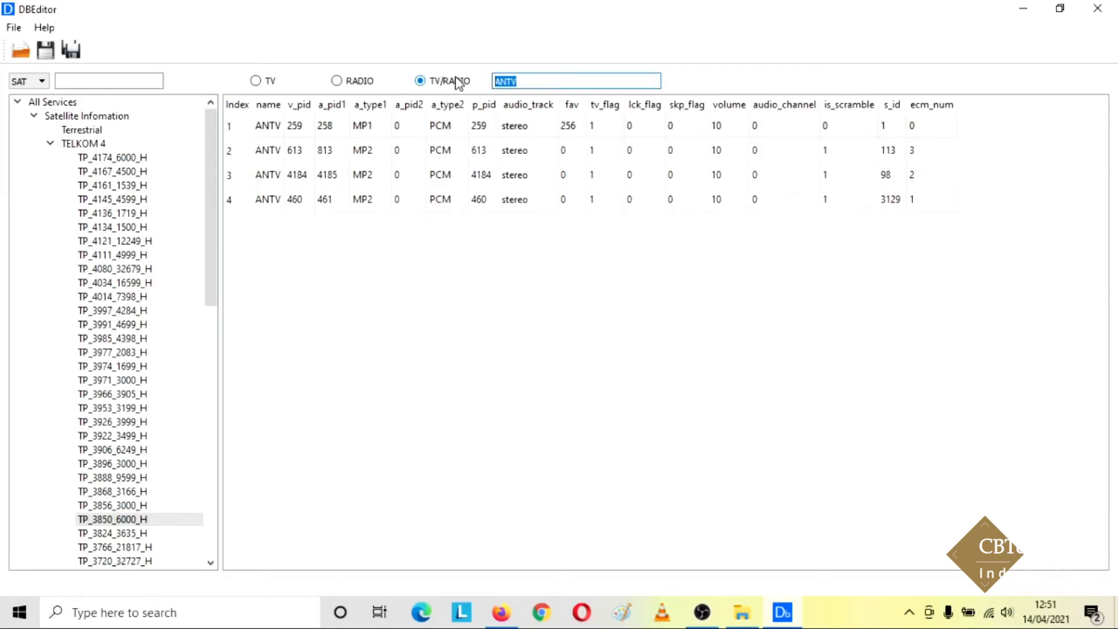
{"action": "type", "text": "CC"}
{"action": "key", "text": "BackSpace"}
{"action": "type", "text": "N"}
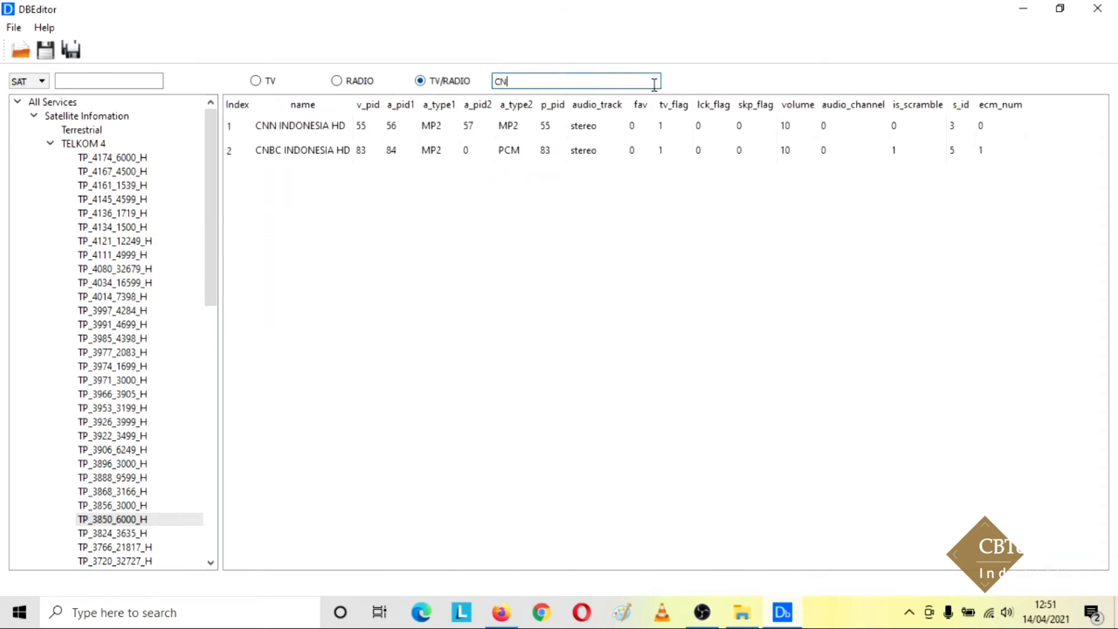
Add the CNBC INDONESIA HD channel to the CH NASIONAL favourites and save its program information.
{"action": "left_click", "coordinate": [291, 134]}
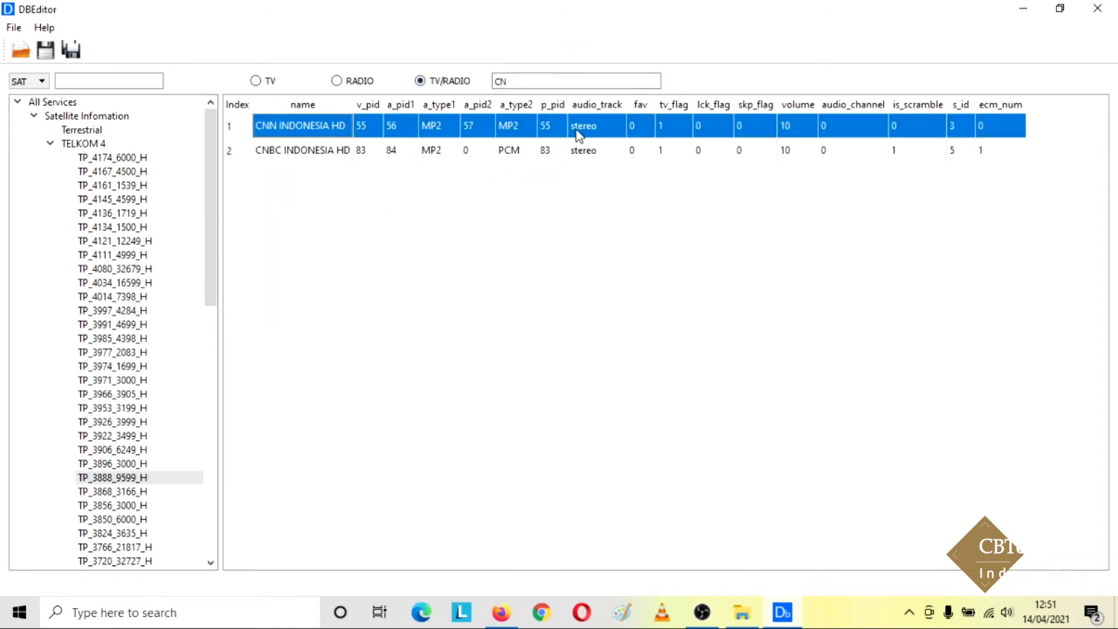
{"action": "left_click", "coordinate": [283, 153]}
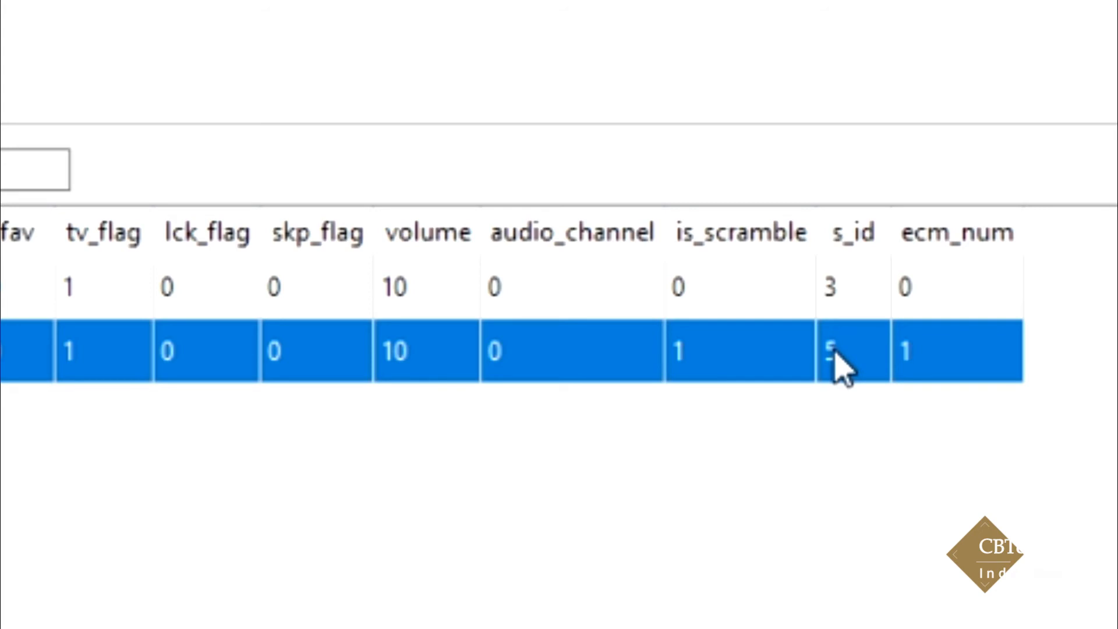
{"action": "double_click", "coordinate": [414, 150]}
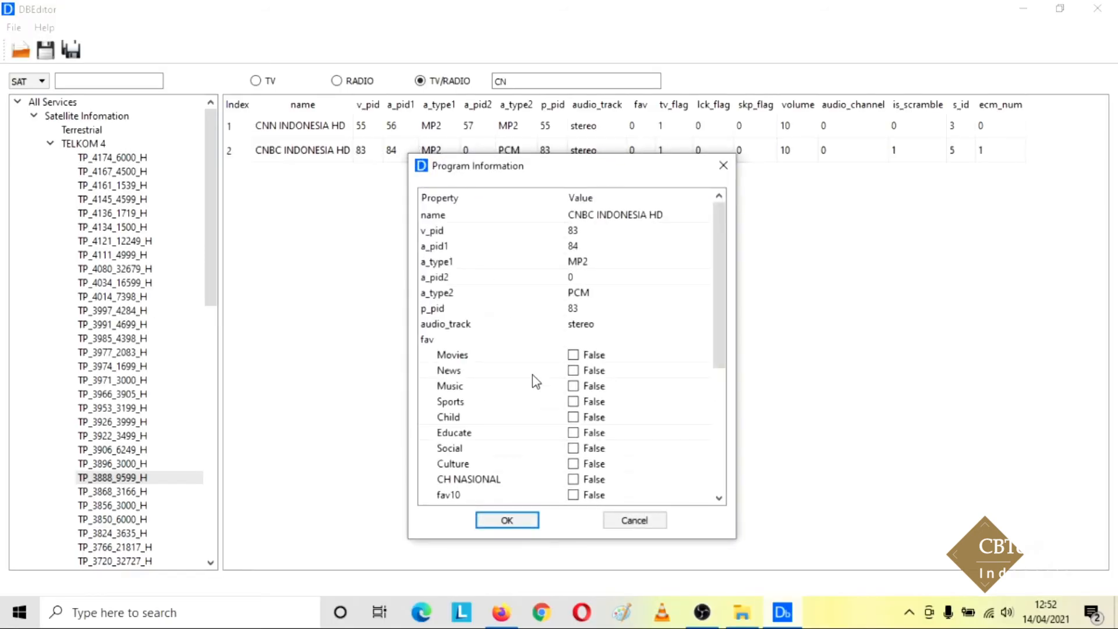
{"action": "left_click", "coordinate": [579, 480]}
{"action": "left_click", "coordinate": [575, 479]}
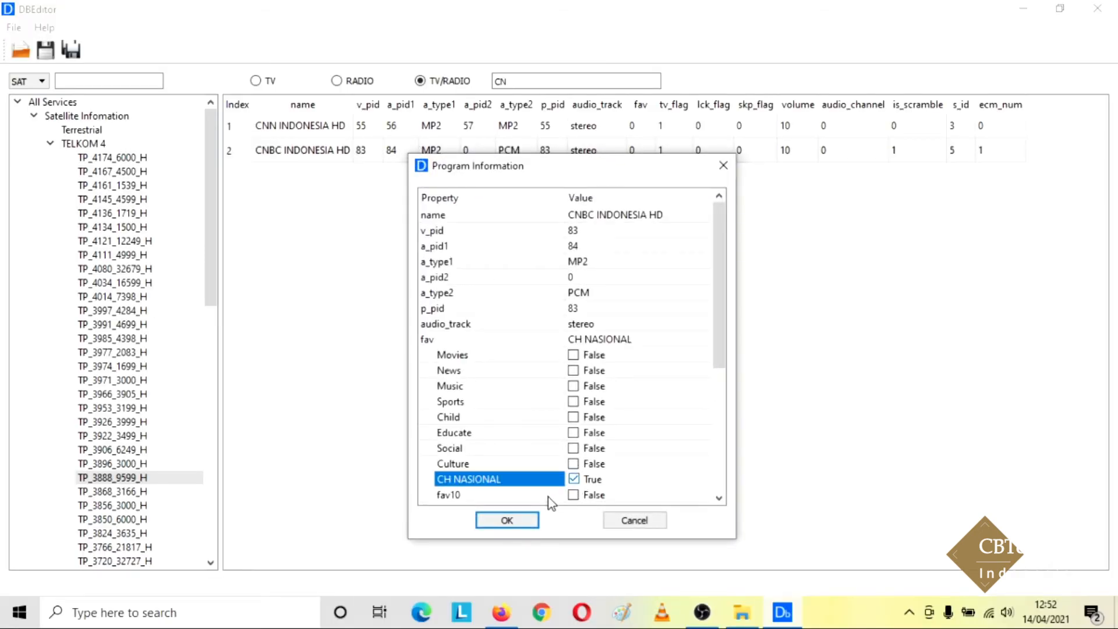
{"action": "left_click", "coordinate": [507, 520]}
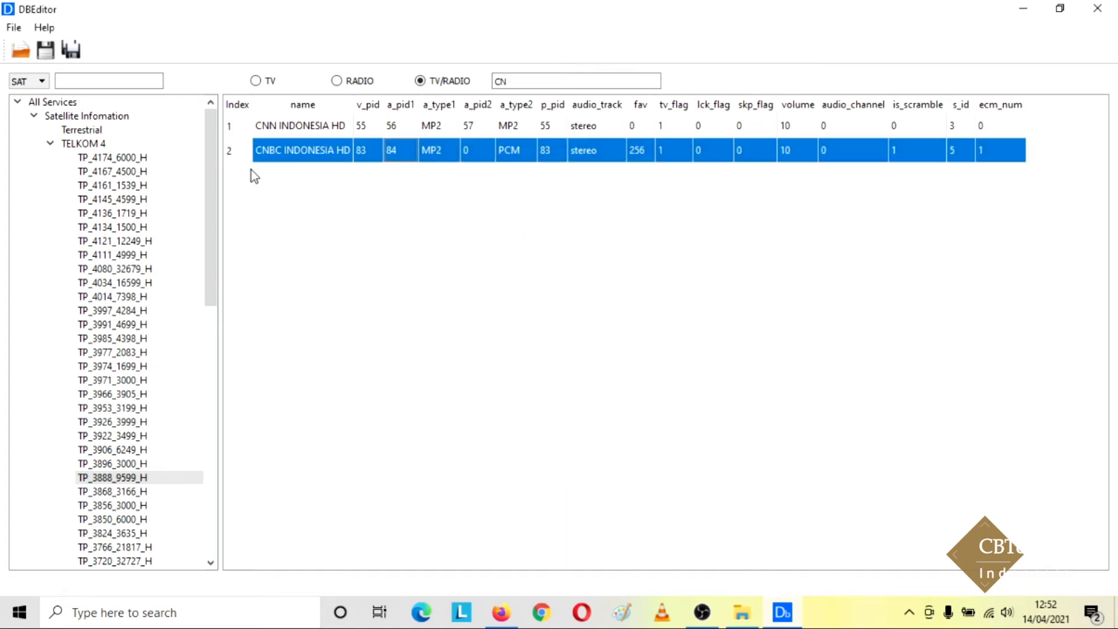
Select the TELKOM 4 satellite and search its channels for TV.
{"action": "left_click", "coordinate": [211, 227]}
{"action": "left_click_drag", "start_coordinate": [210, 227], "coordinate": [214, 198]}
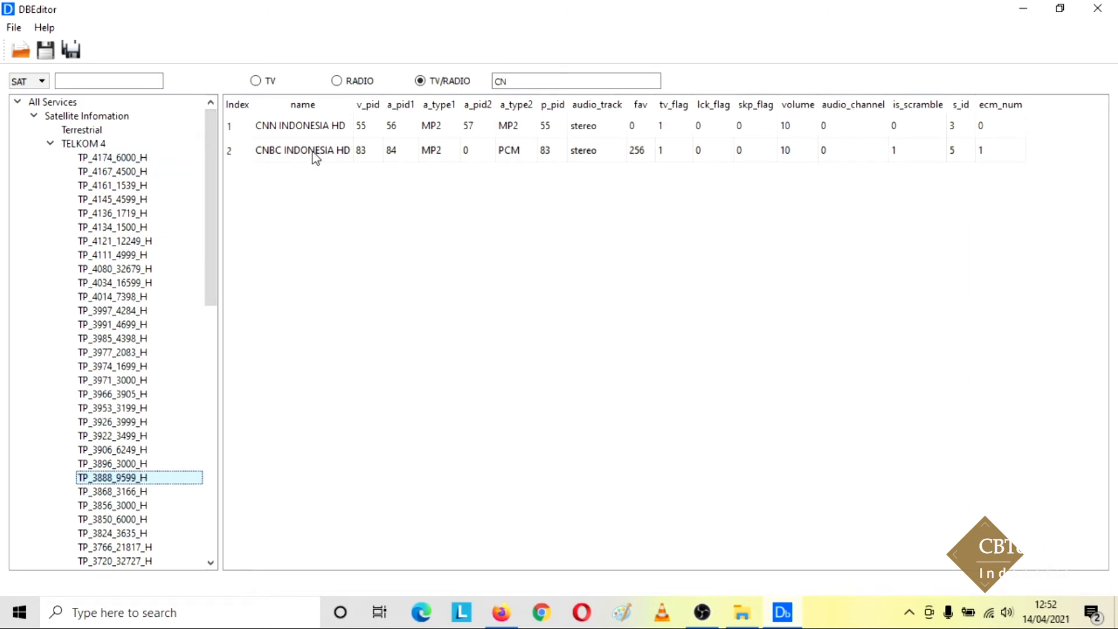
{"action": "left_click", "coordinate": [91, 145]}
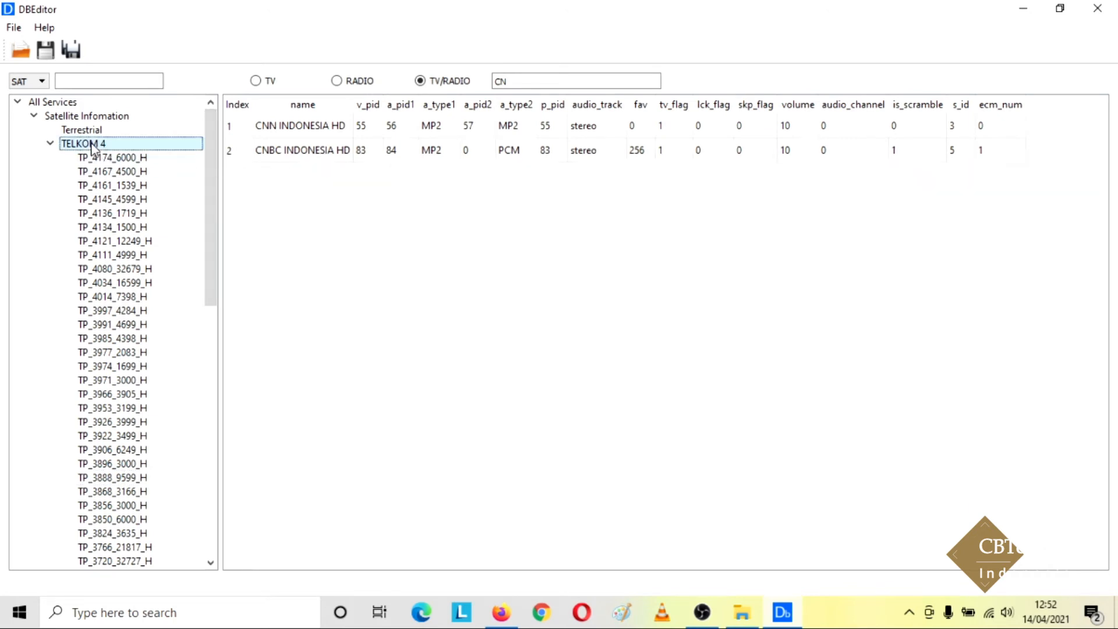
{"action": "left_click_drag", "start_coordinate": [536, 82], "coordinate": [500, 79]}
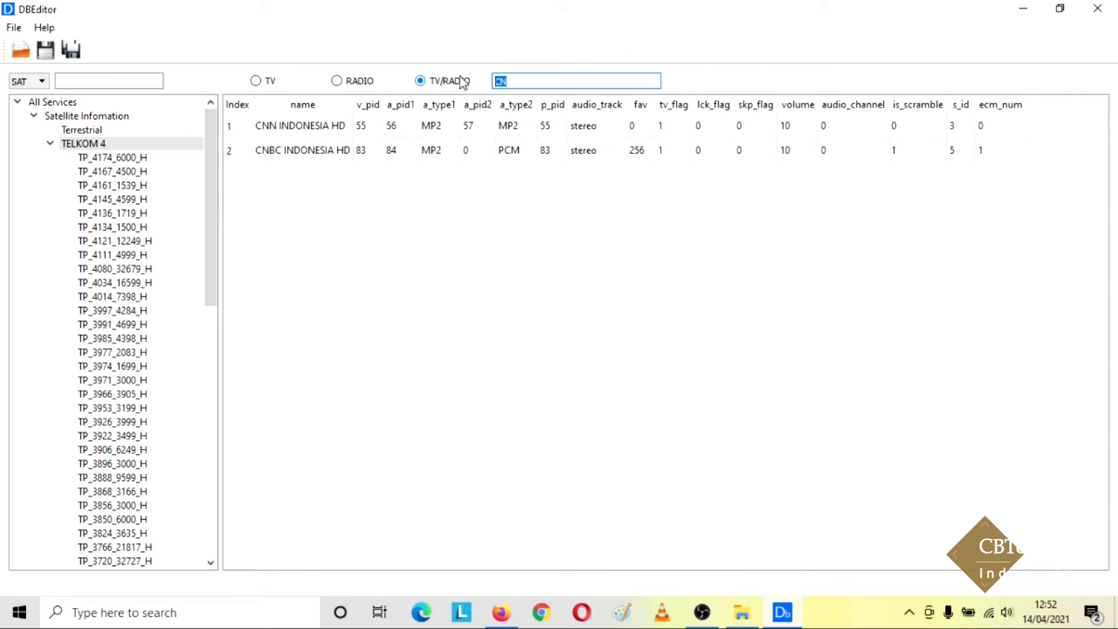
{"action": "type", "text": "TV"}
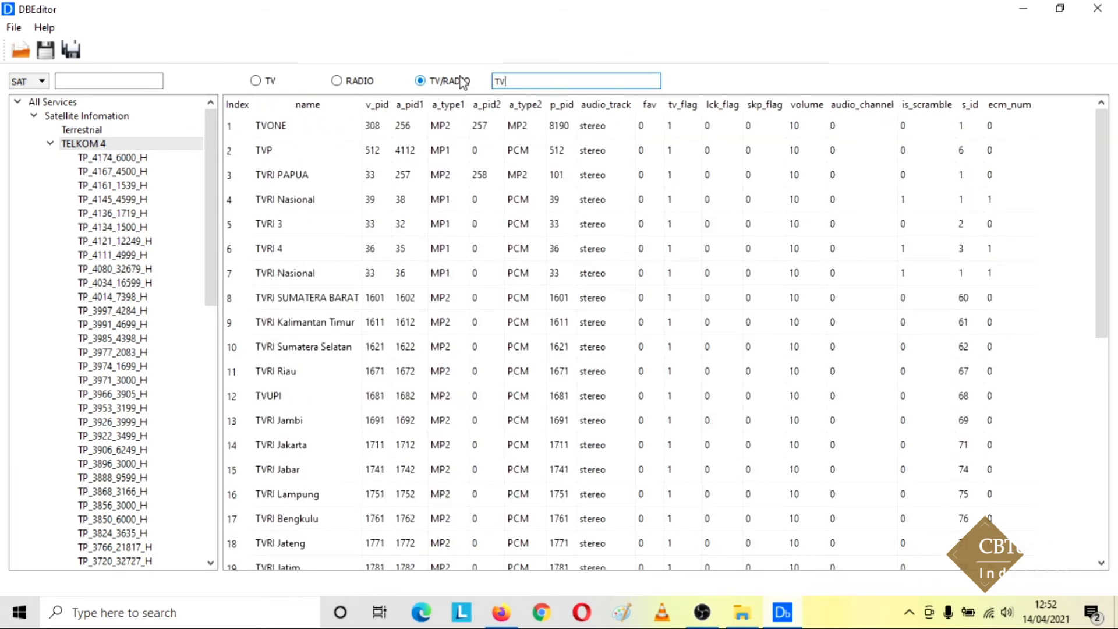
Rename the TVONE channel to TV ONE in its program information.
{"action": "left_click", "coordinate": [352, 130]}
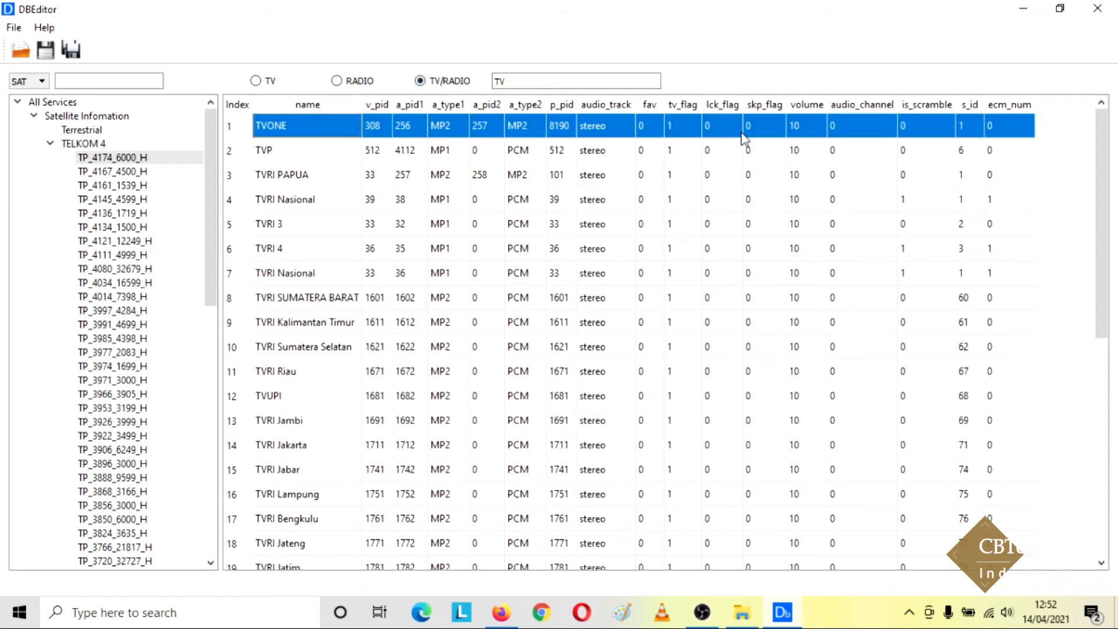
{"action": "right_click", "coordinate": [438, 128]}
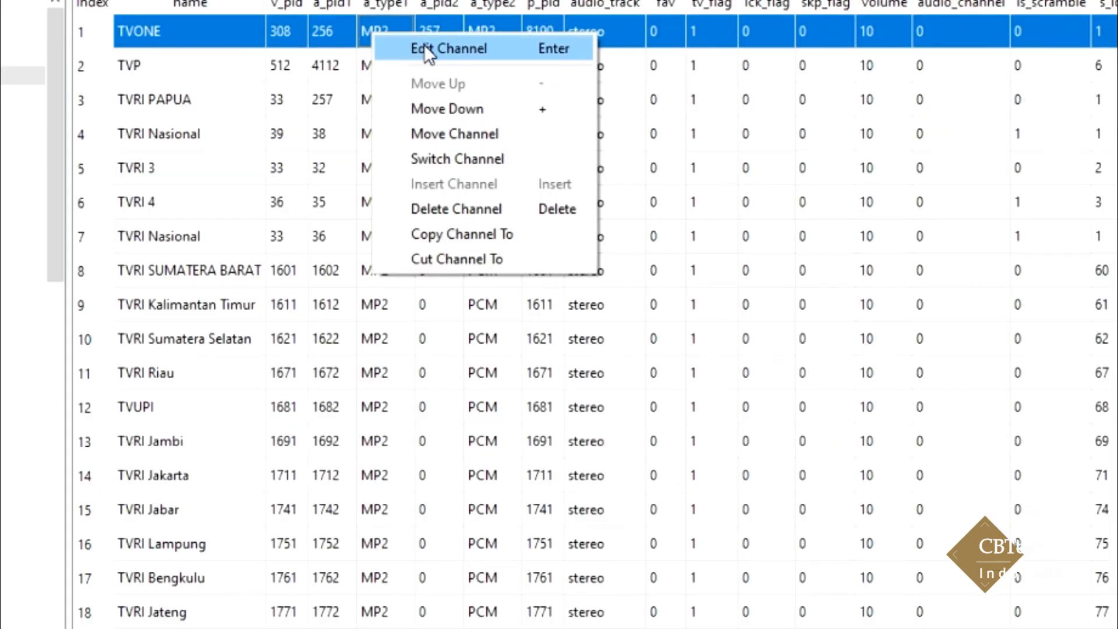
{"action": "left_click", "coordinate": [454, 140]}
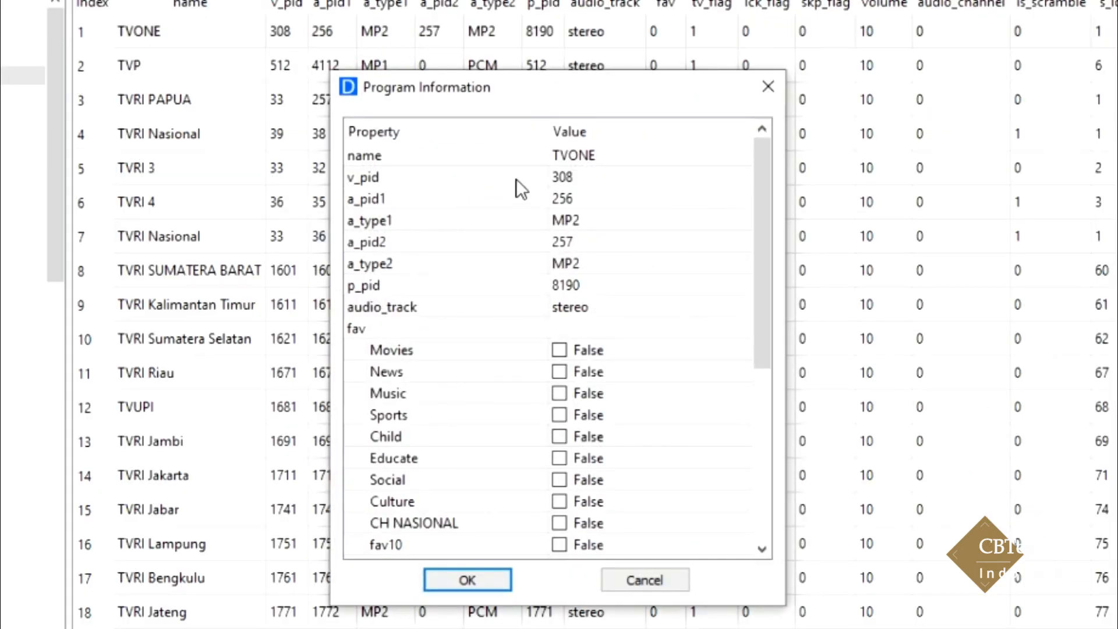
{"action": "left_click", "coordinate": [569, 155]}
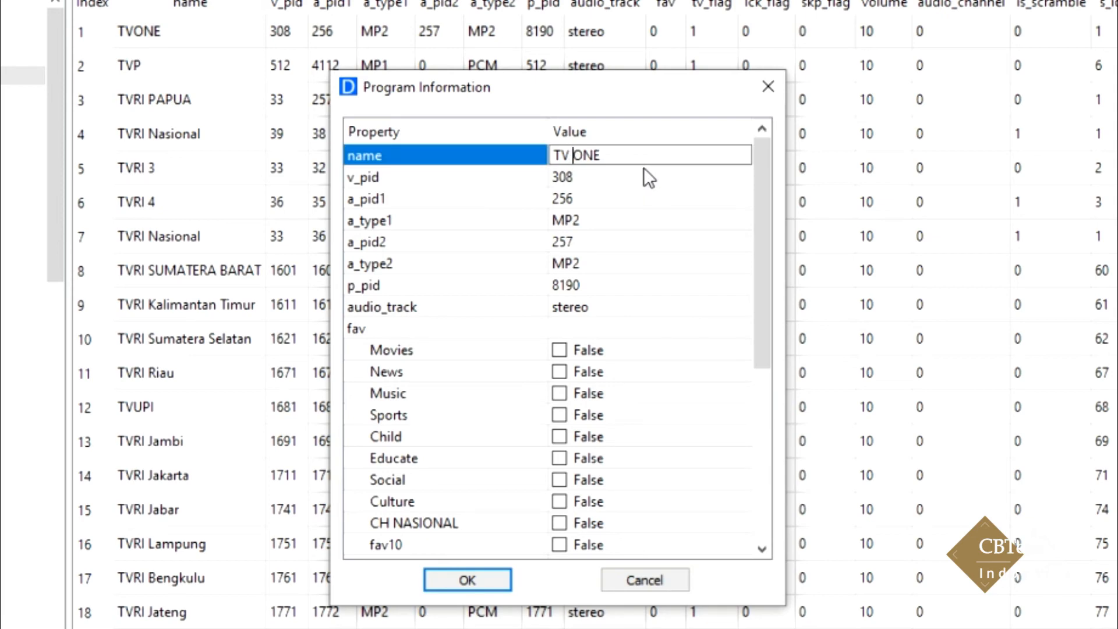
{"action": "left_click", "coordinate": [475, 581]}
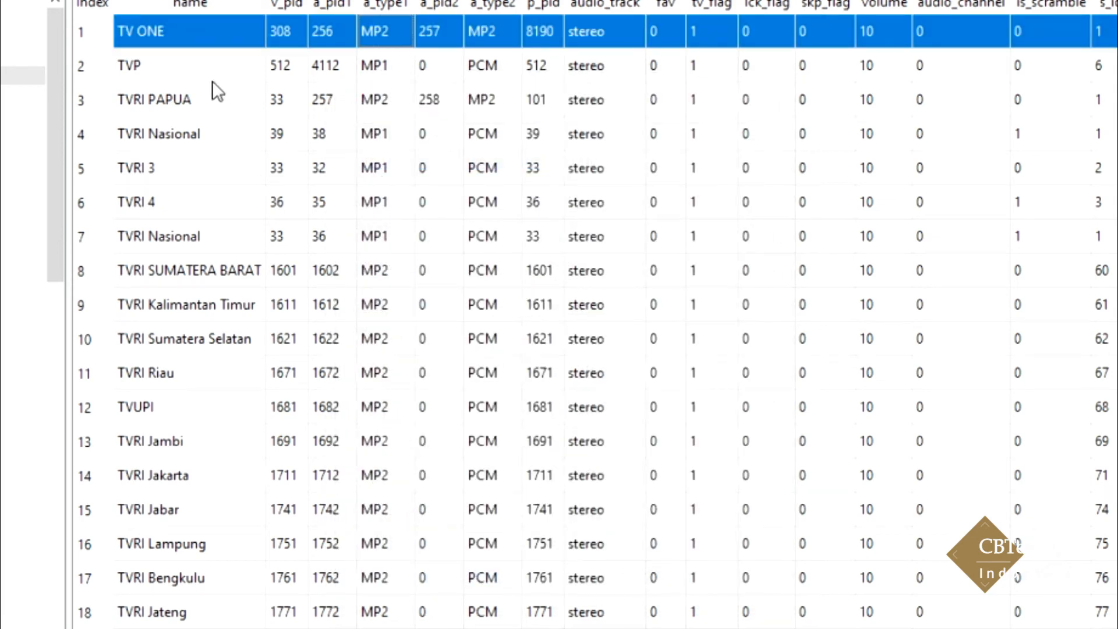
Add the TV ONE channel to the CH NASIONAL favourites, and collapse TELKOM 4's transponder list.
{"action": "double_click", "coordinate": [315, 28]}
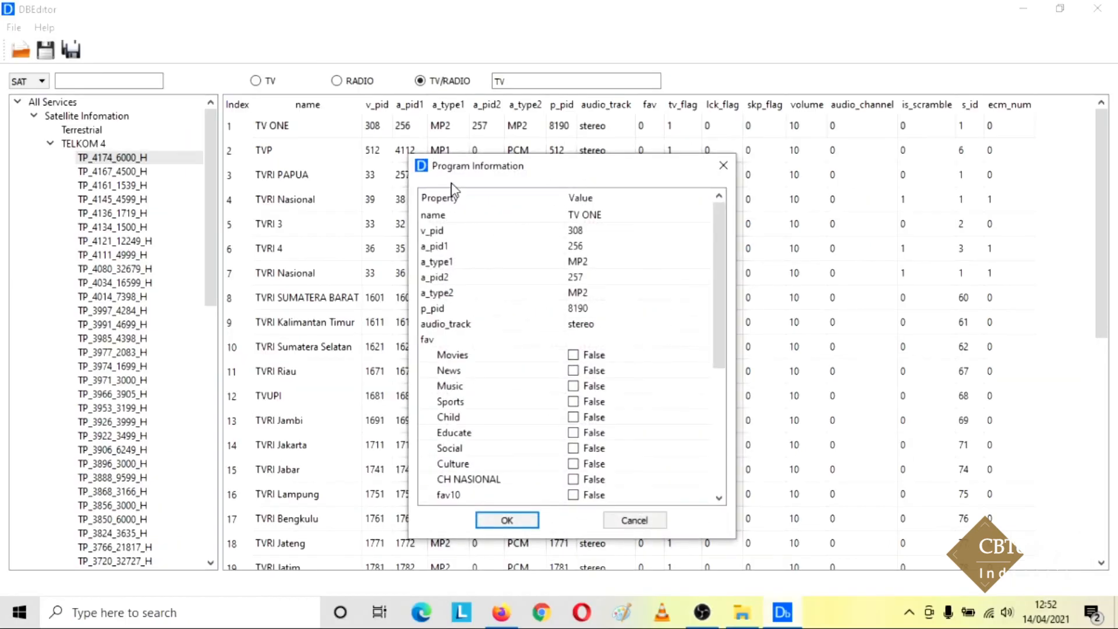
{"action": "left_click", "coordinate": [573, 481]}
{"action": "left_click", "coordinate": [574, 479]}
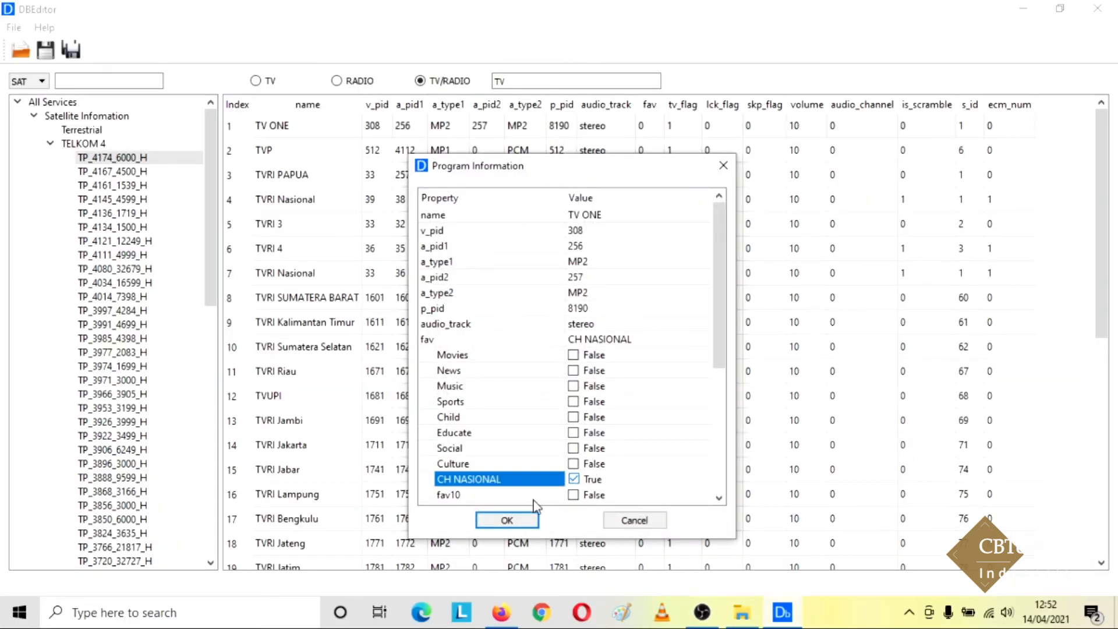
{"action": "left_click", "coordinate": [507, 521]}
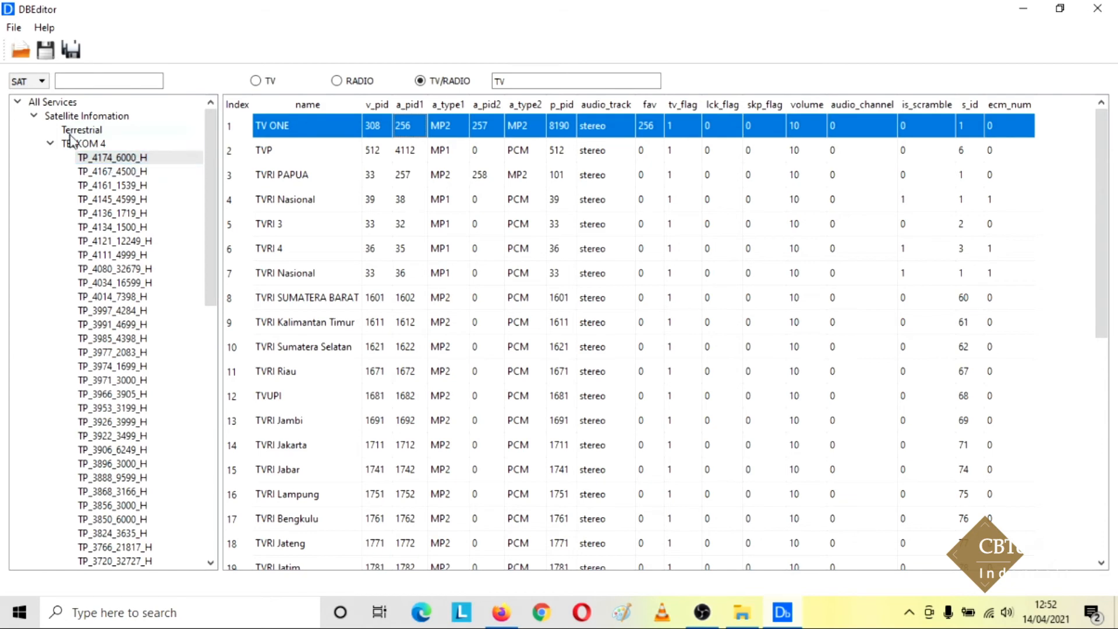
{"action": "left_click", "coordinate": [50, 143]}
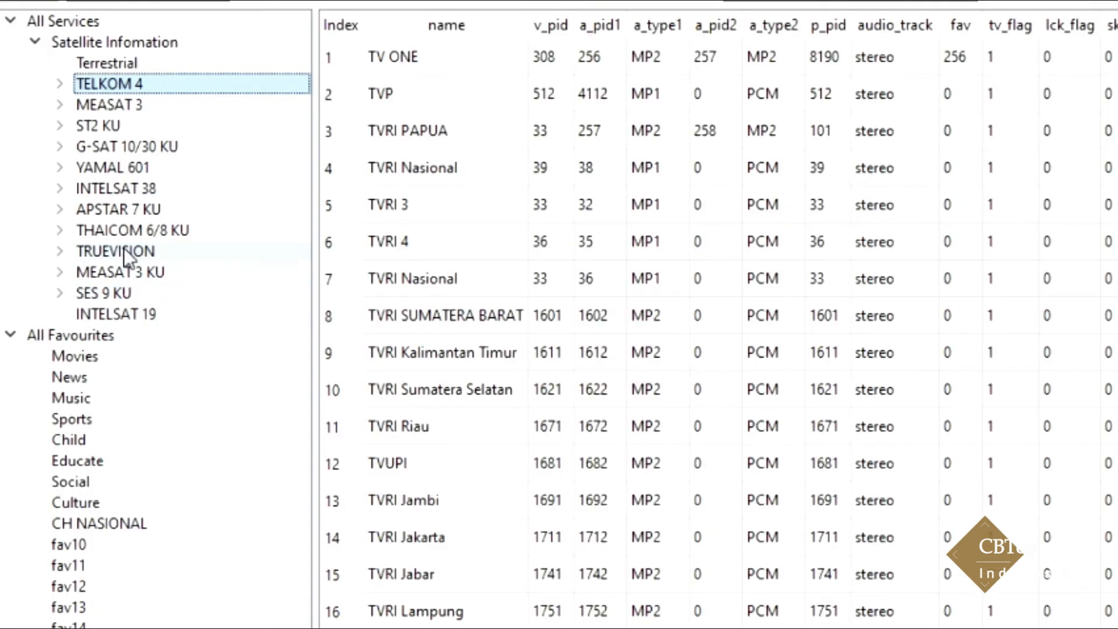
Examine the TRUEVISION satellite's editable information, and close it without changing anything.
{"action": "left_click", "coordinate": [126, 251]}
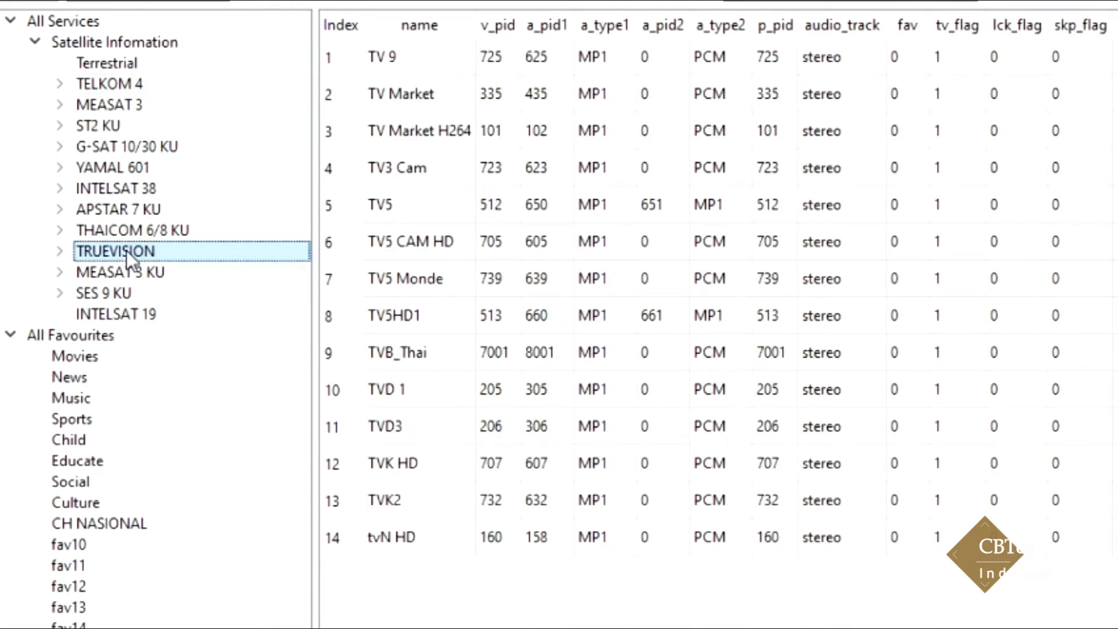
{"action": "right_click", "coordinate": [127, 251]}
{"action": "left_click", "coordinate": [170, 266]}
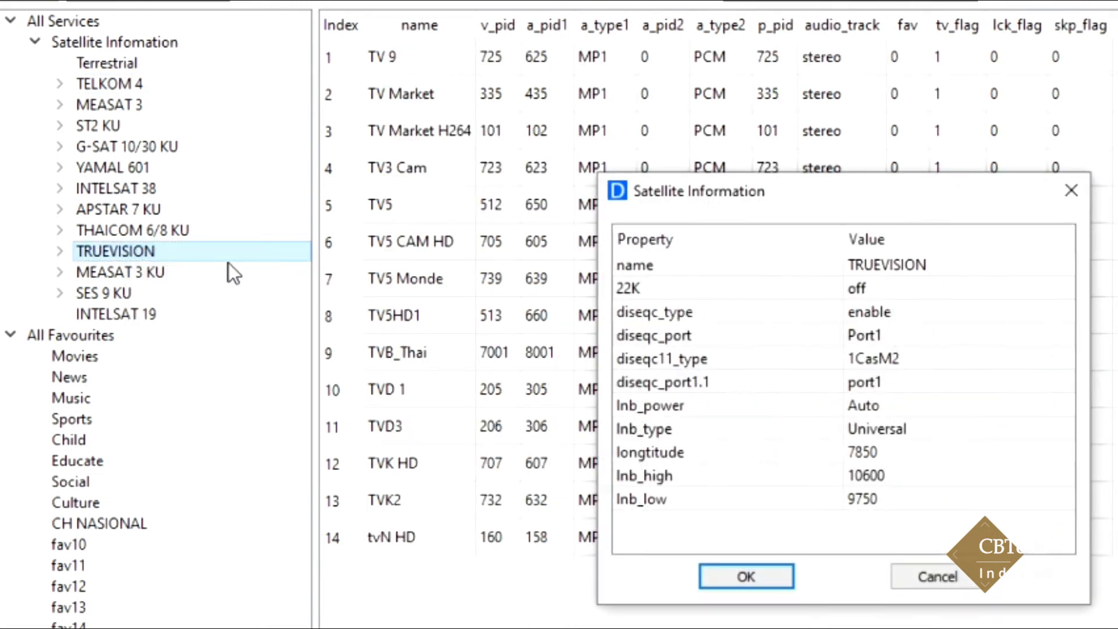
{"action": "left_click", "coordinate": [873, 265]}
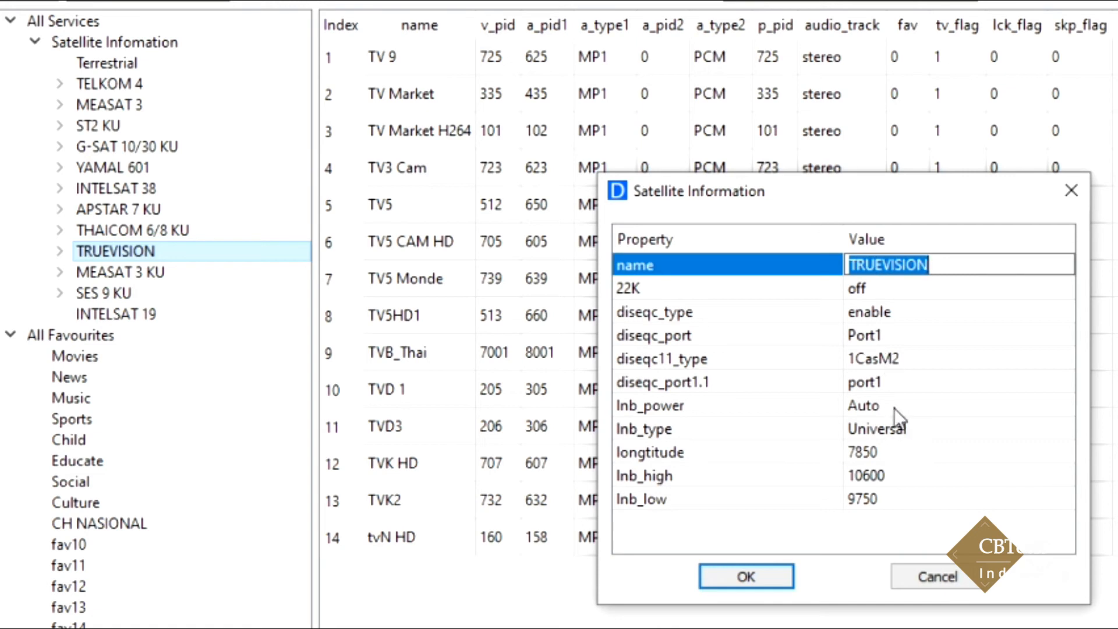
{"action": "left_click", "coordinate": [954, 589]}
Delete the TRUEVISION satellite from the satellite list and save the database file.
{"action": "right_click", "coordinate": [129, 248]}
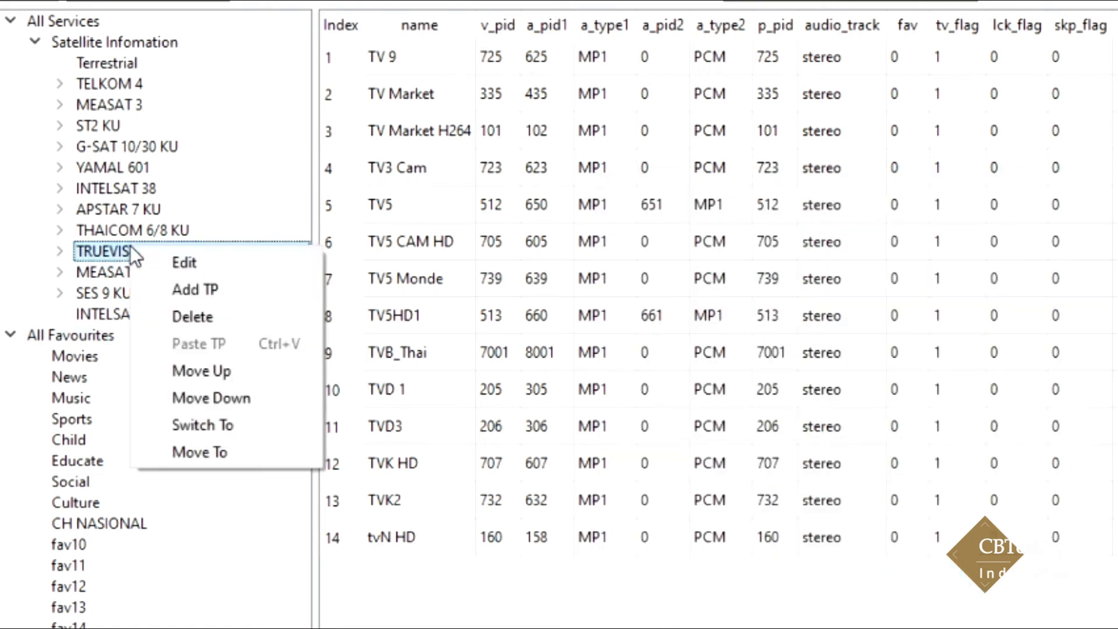
{"action": "left_click", "coordinate": [192, 316]}
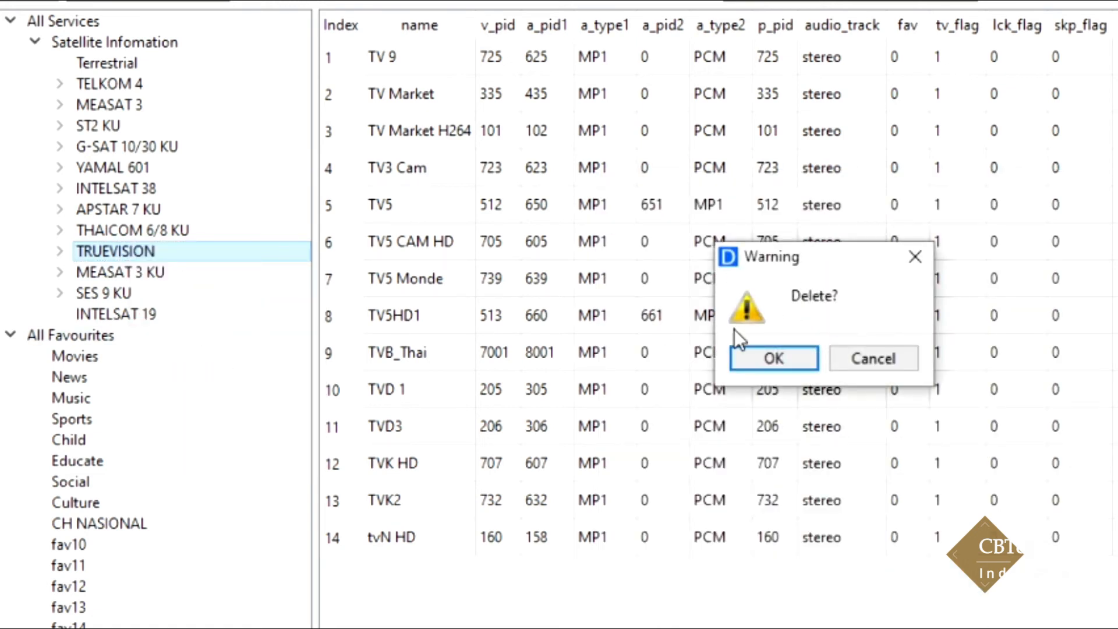
{"action": "left_click", "coordinate": [759, 358]}
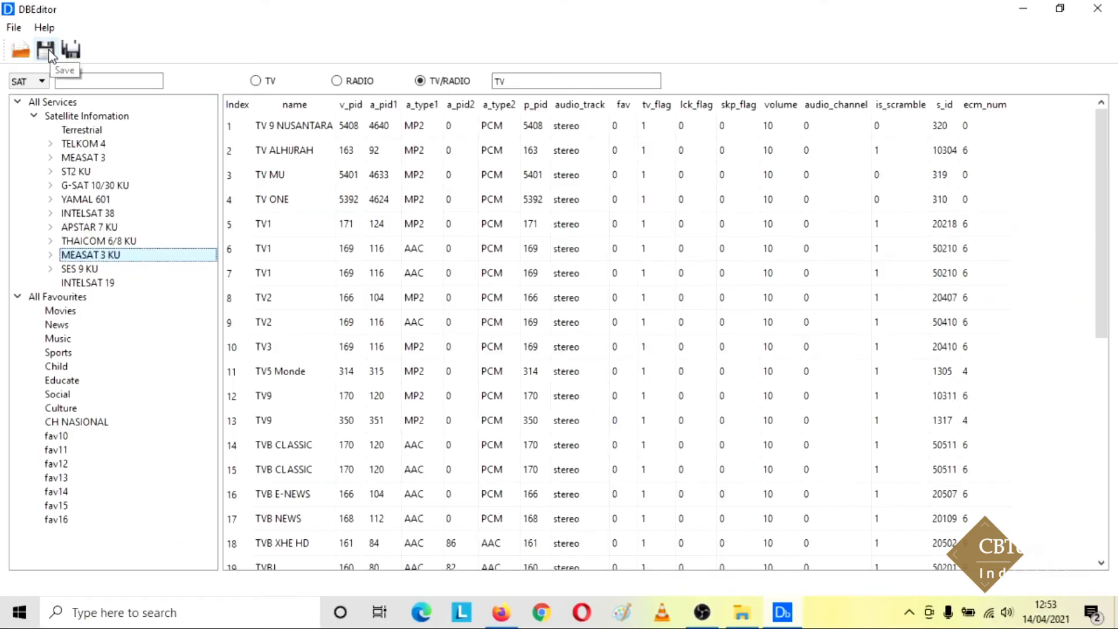
{"action": "left_click", "coordinate": [46, 51]}
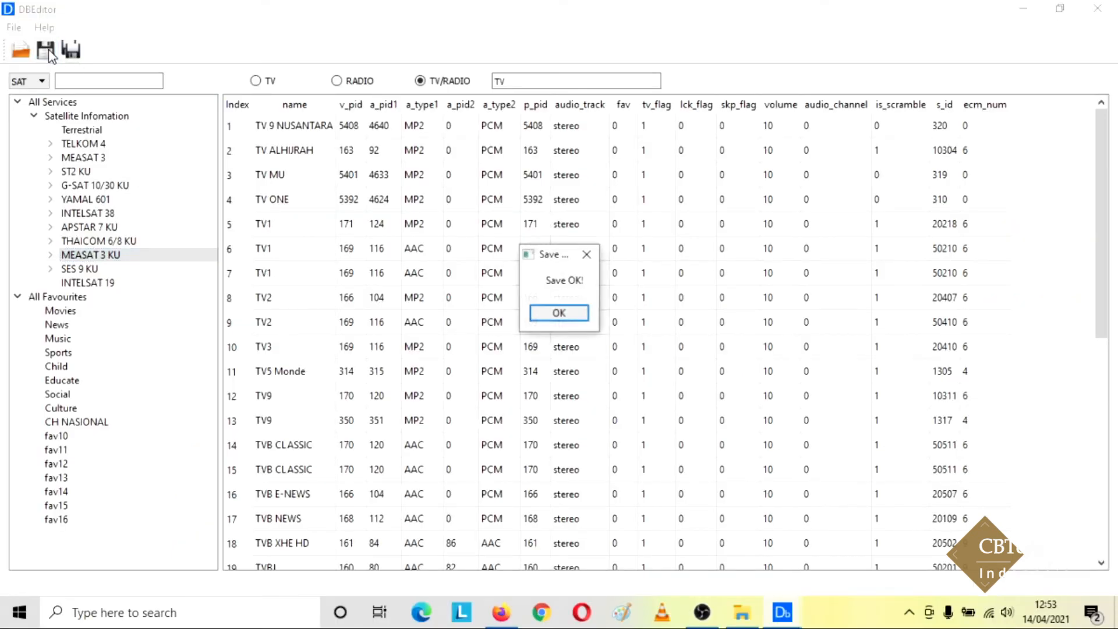
{"action": "key", "text": "Return"}
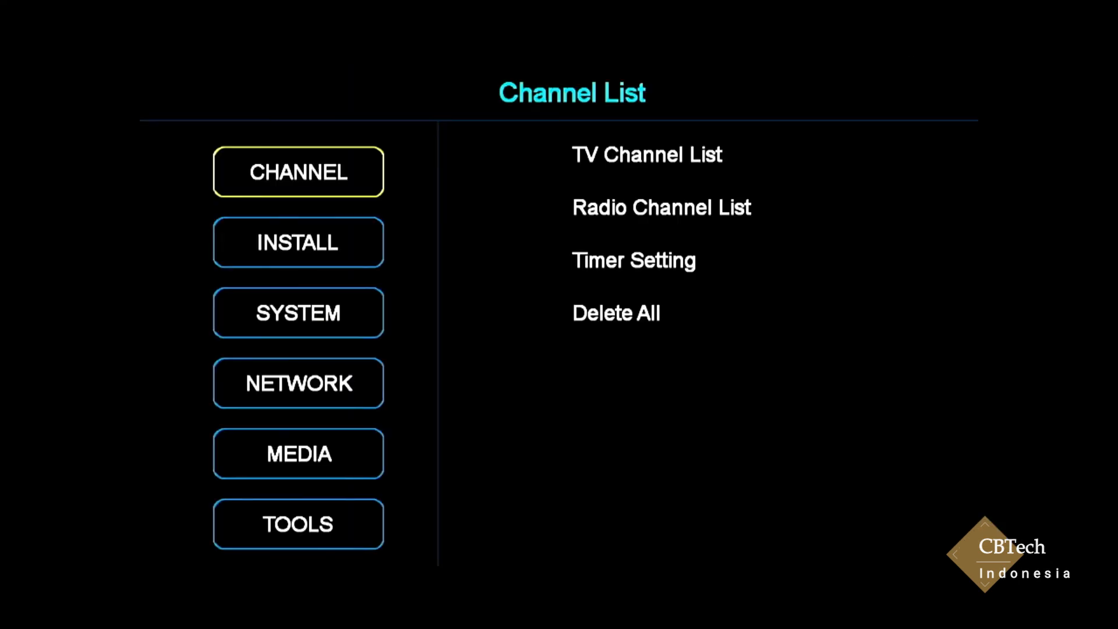
Switch to the GTMedia V7 Pro receiver's menu, open USB Upgrade and set the upgrade mode to User DB.
{"action": "key", "text": "Up"}
{"action": "key", "text": "Right"}
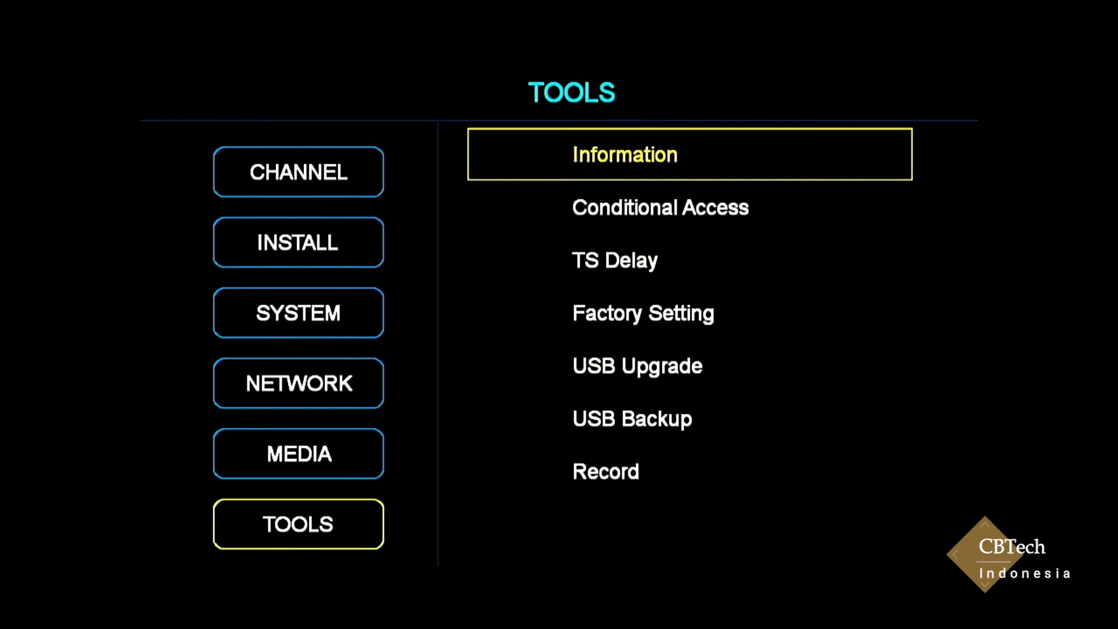
{"action": "key", "text": "Down"}
{"action": "key", "text": "Down"}
{"action": "key", "text": "Down"}
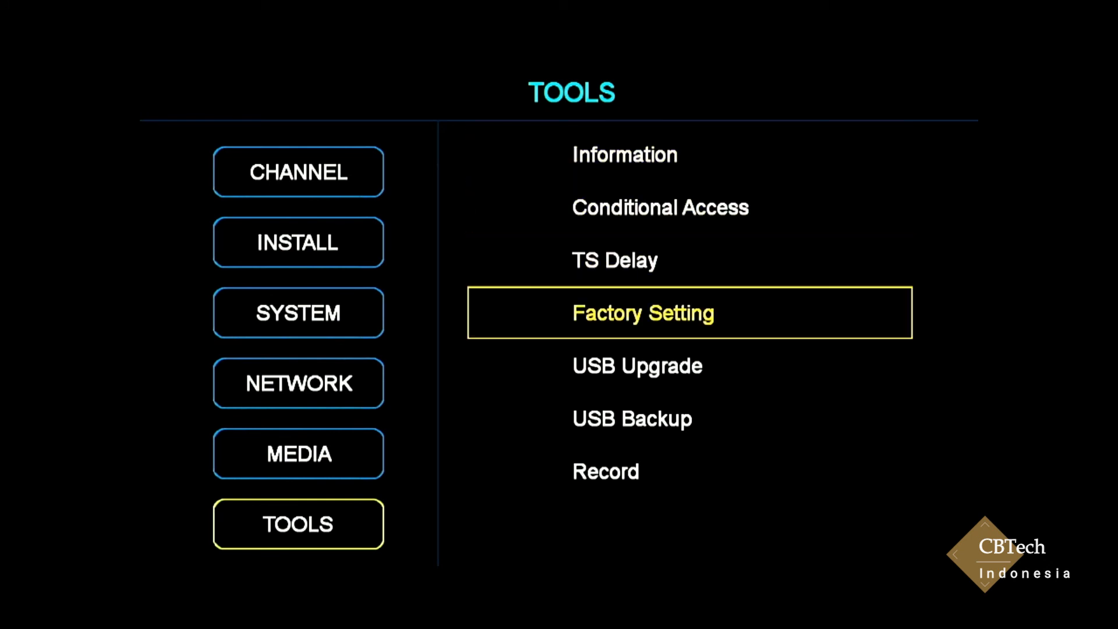
{"action": "key", "text": "Down"}
{"action": "key", "text": "Return"}
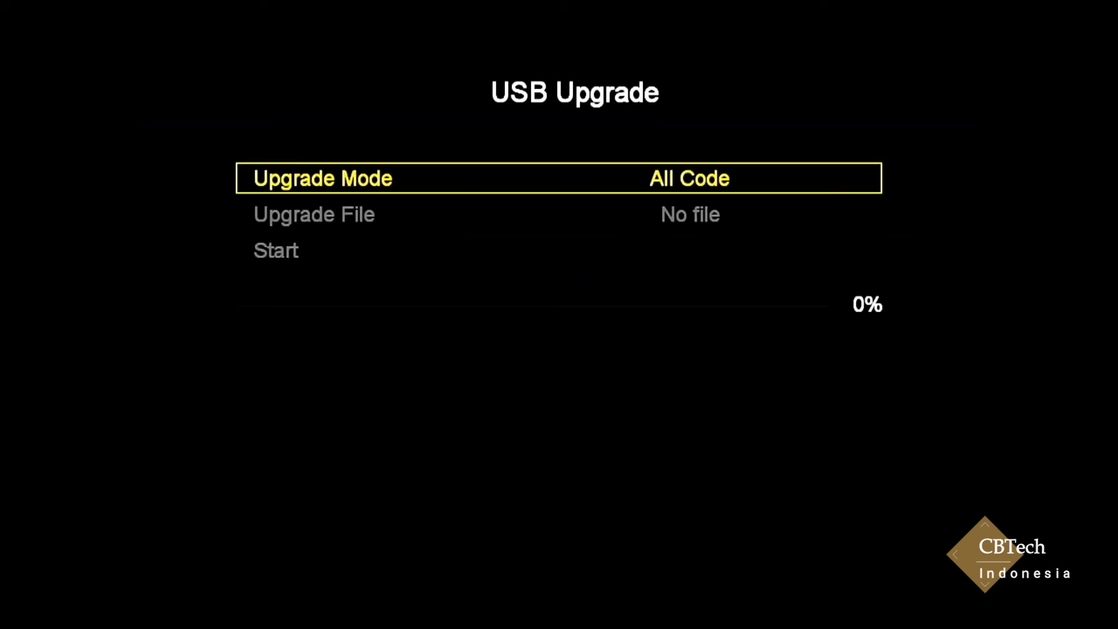
{"action": "key", "text": "Right"}
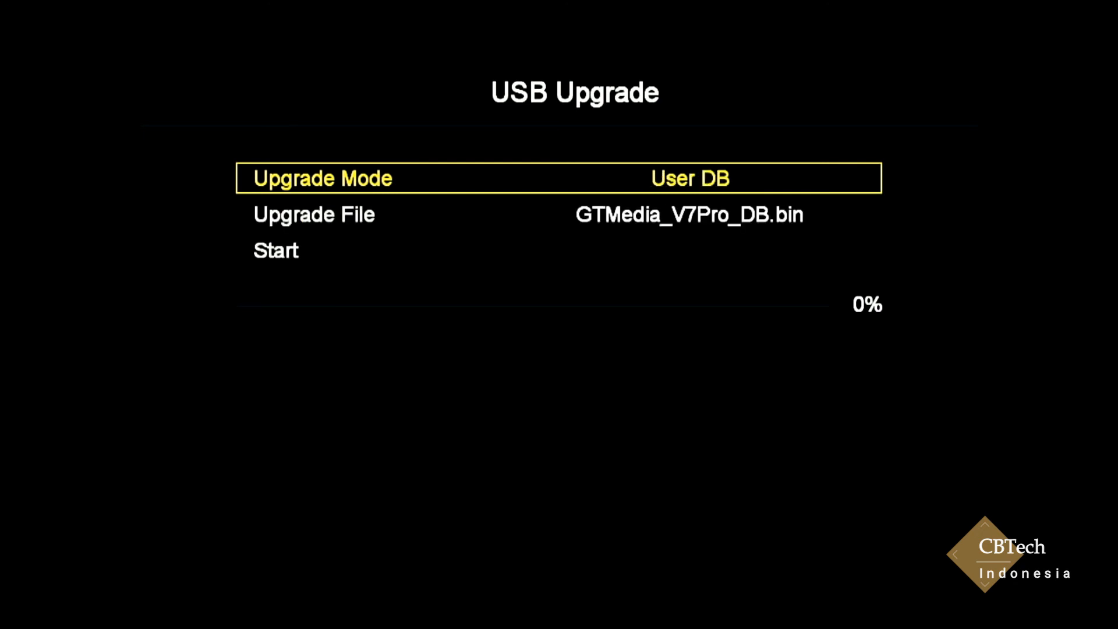
Start the upgrade with the file GTMedia_V7Pro_DB.bin and agree to burn it to flash.
{"action": "key", "text": "Down"}
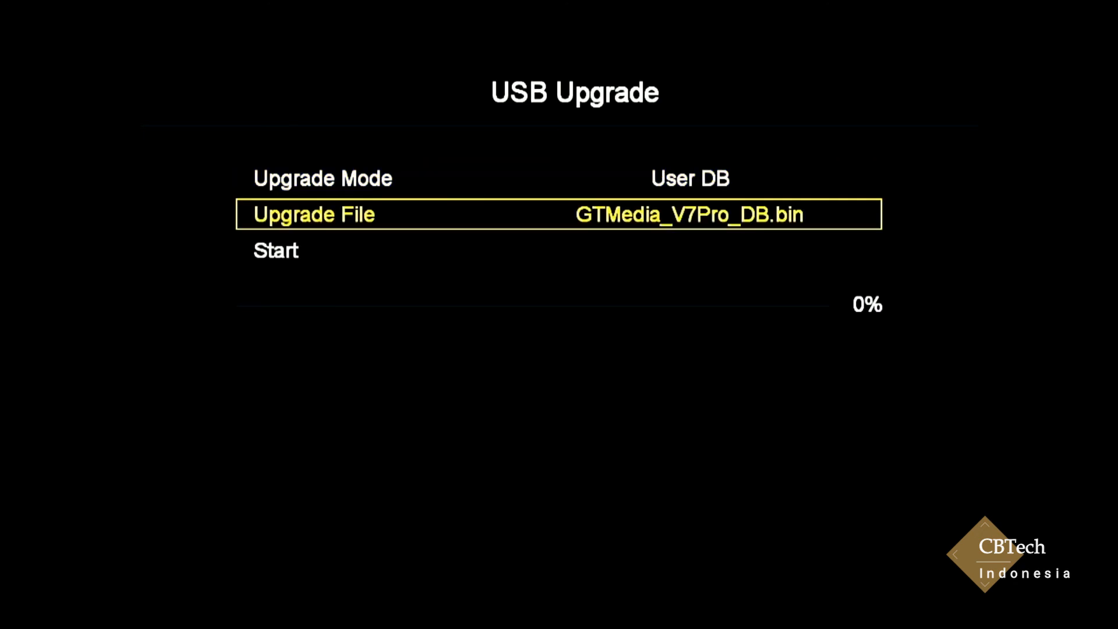
{"action": "key", "text": "Down"}
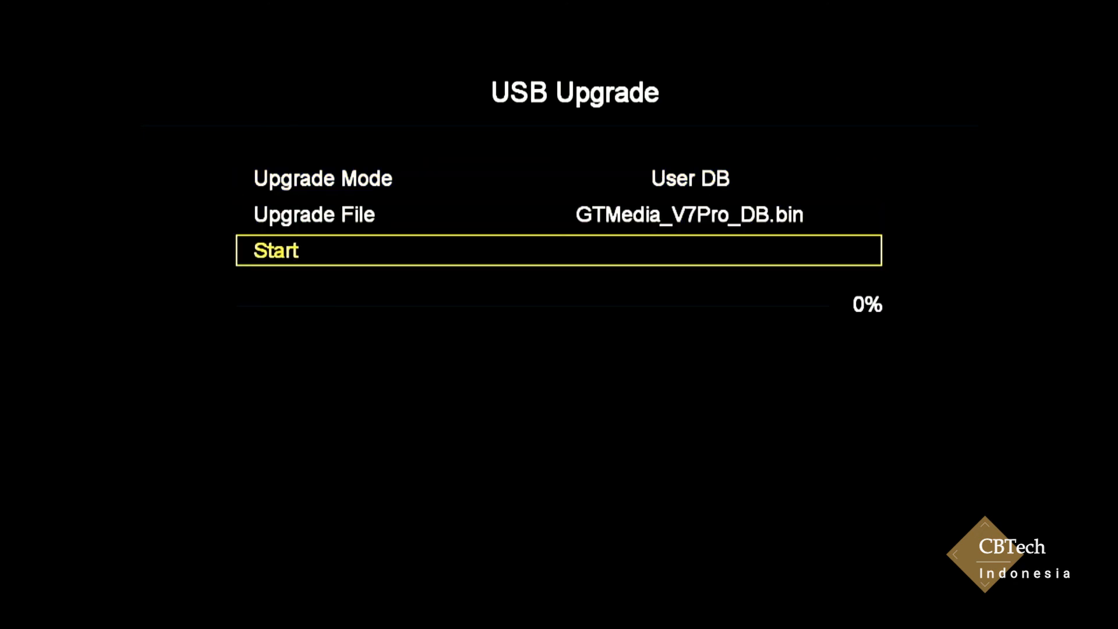
{"action": "key", "text": "Return"}
{"action": "key", "text": "Left"}
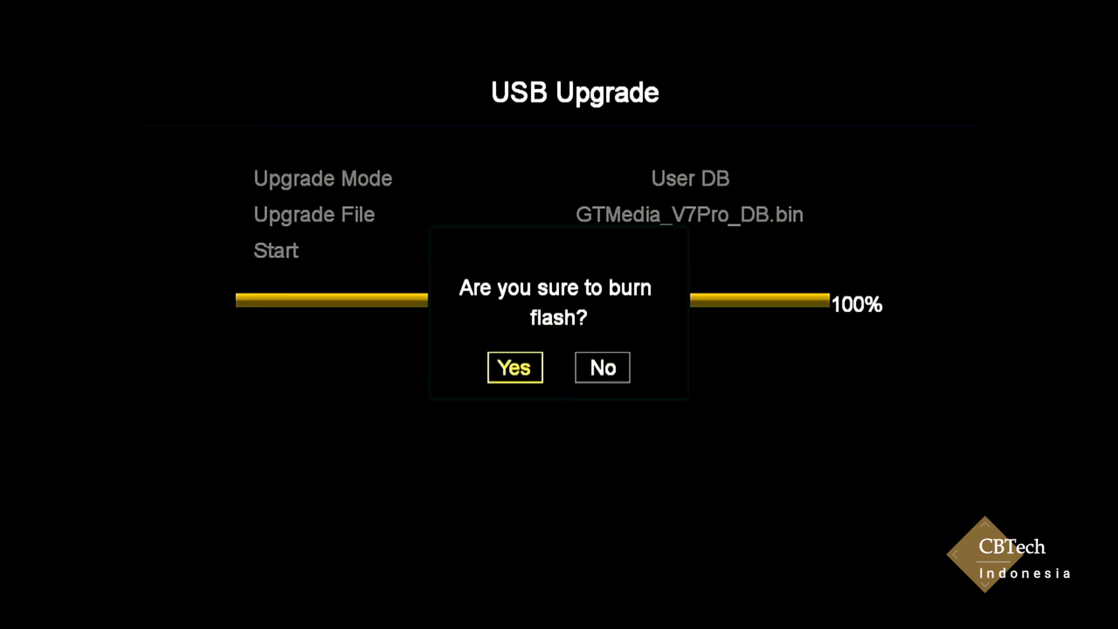
{"action": "key", "text": "Return"}
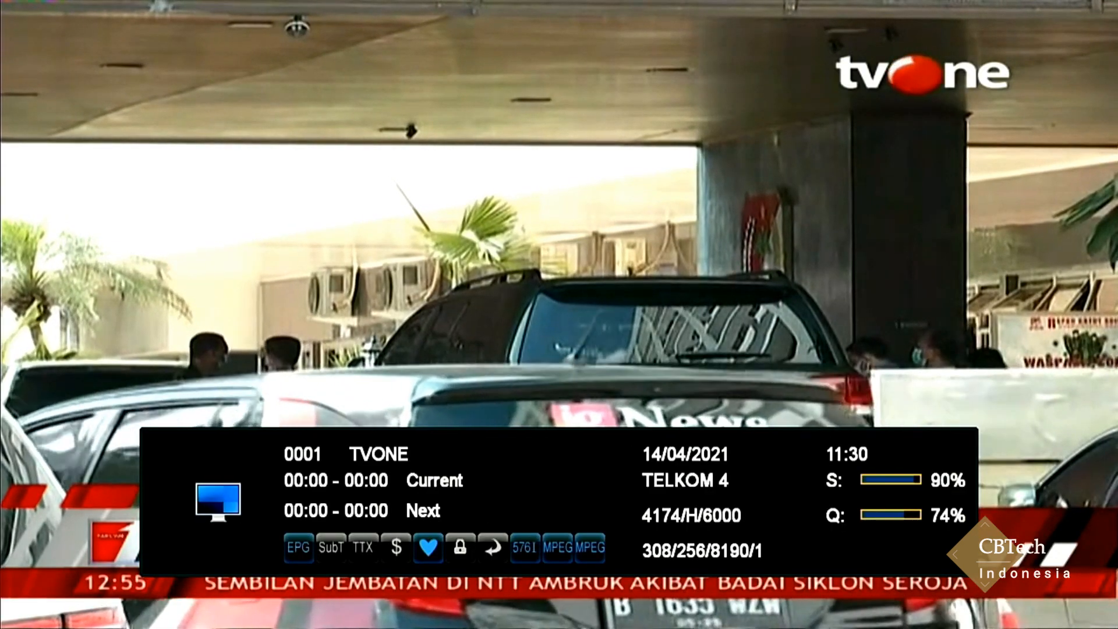
Examine the names in the receiver's favourite groups, and close the list.
{"action": "key", "text": "XF86Favorites"}
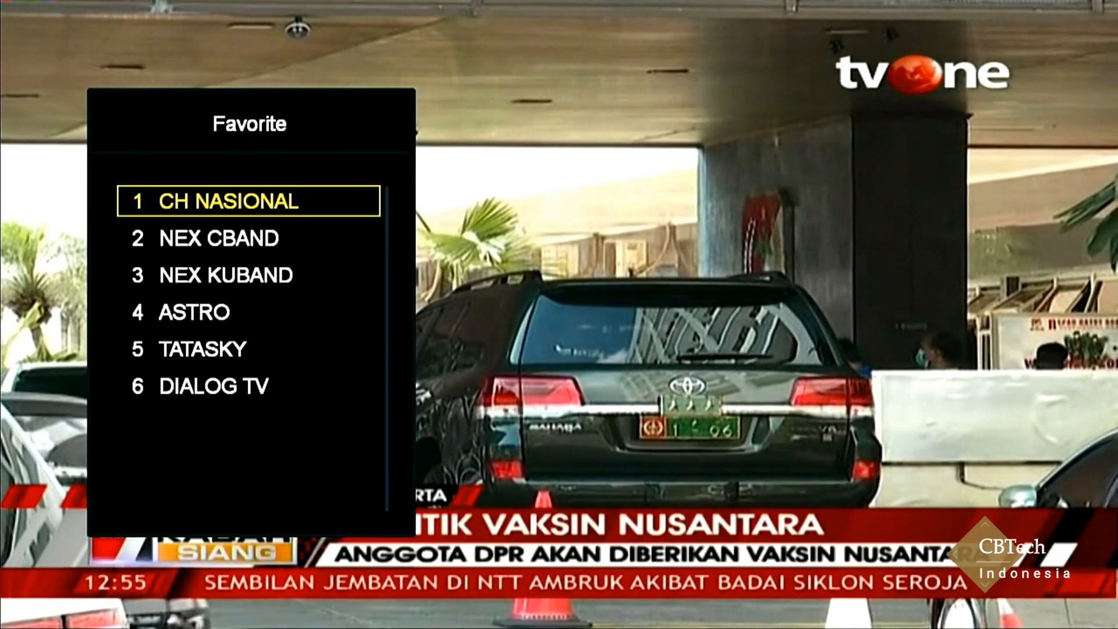
{"action": "key", "text": "Down"}
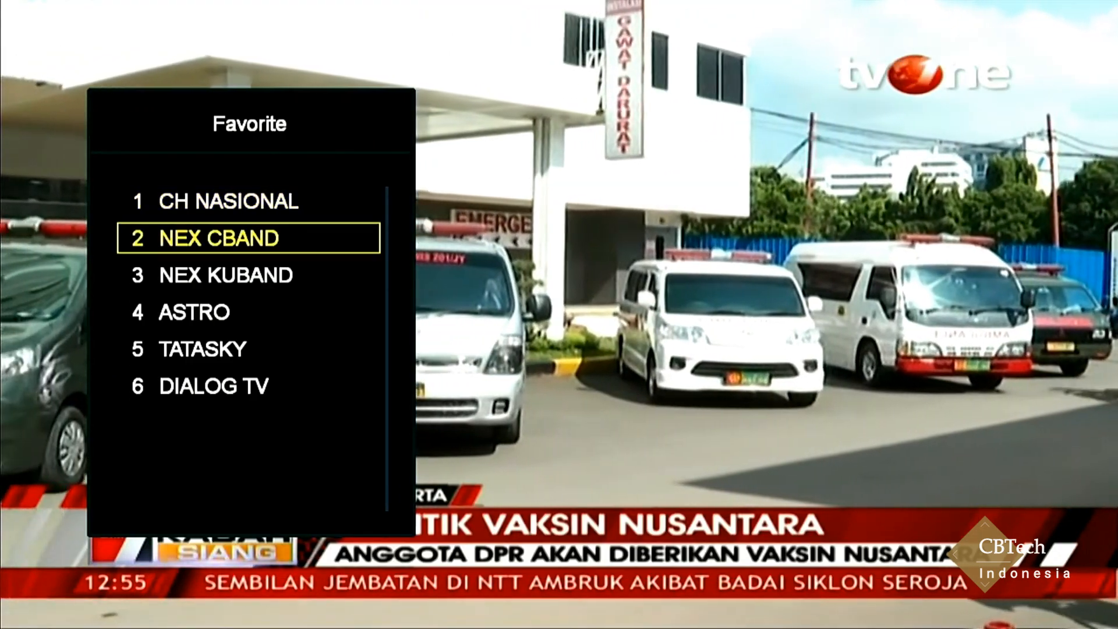
{"action": "key", "text": "Down"}
{"action": "key", "text": "Down"}
{"action": "key", "text": "Down"}
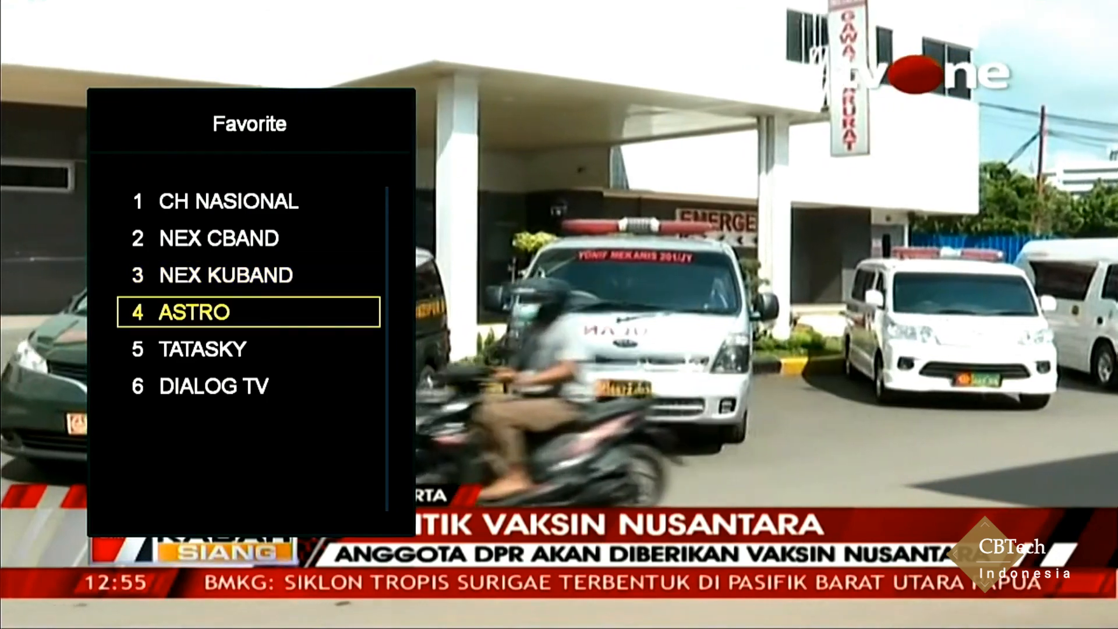
{"action": "key", "text": "Up"}
{"action": "key", "text": "Up"}
{"action": "key", "text": "Up"}
{"action": "key", "text": "Up"}
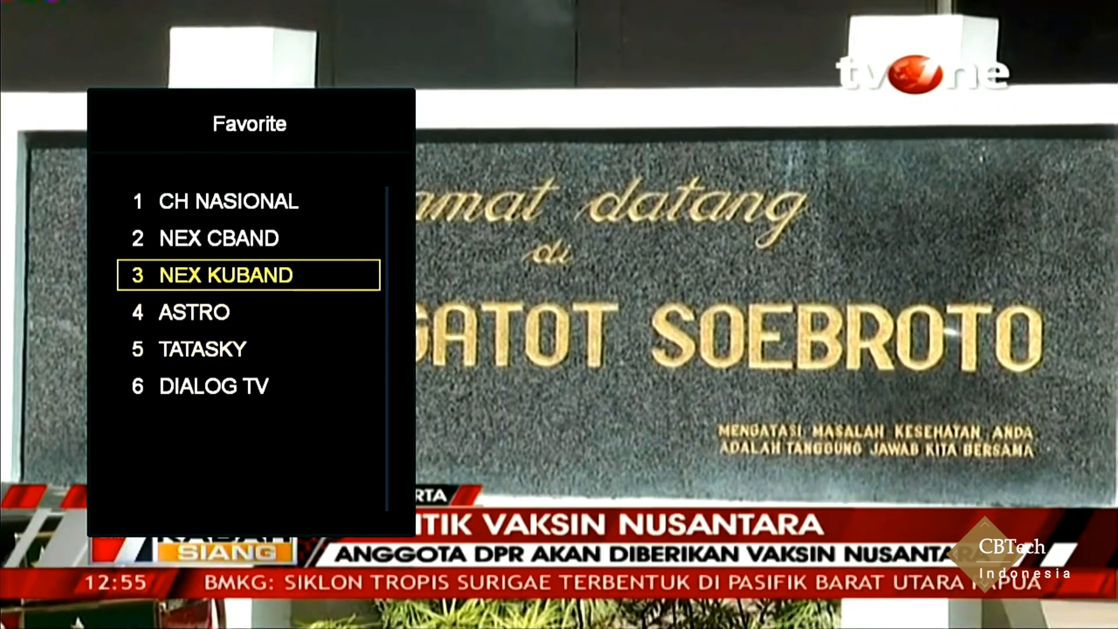
{"action": "key", "text": "Escape"}
Tune to the CNN INDONESIA HD channel from the CH NASIONAL channel list.
{"action": "key", "text": "Return"}
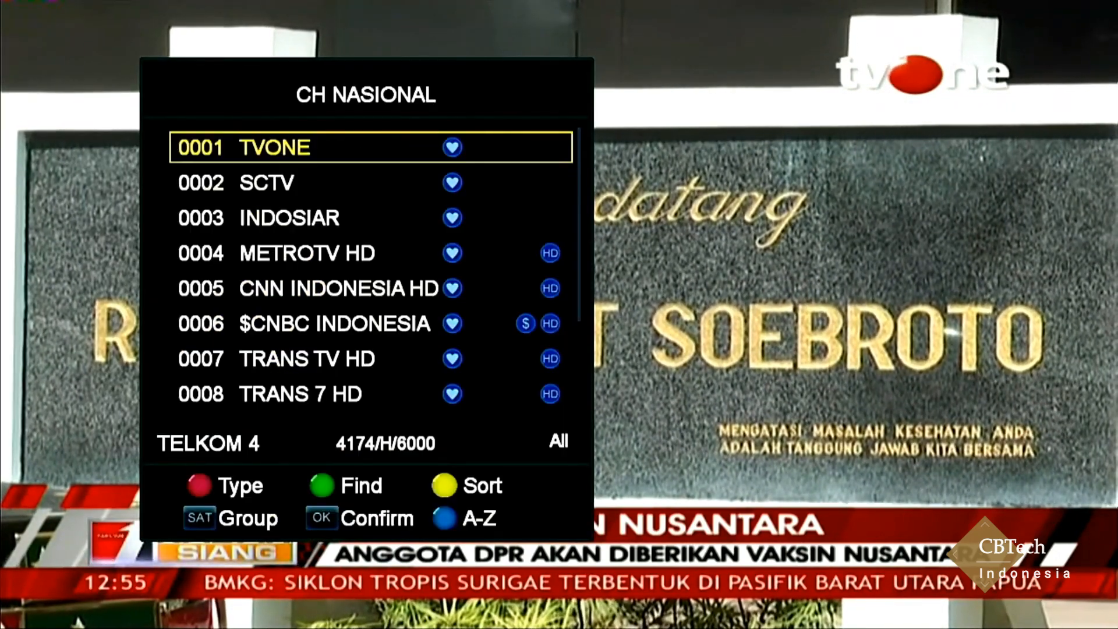
{"action": "key", "text": "Down"}
{"action": "key", "text": "Down"}
{"action": "key", "text": "Down"}
{"action": "key", "text": "Down"}
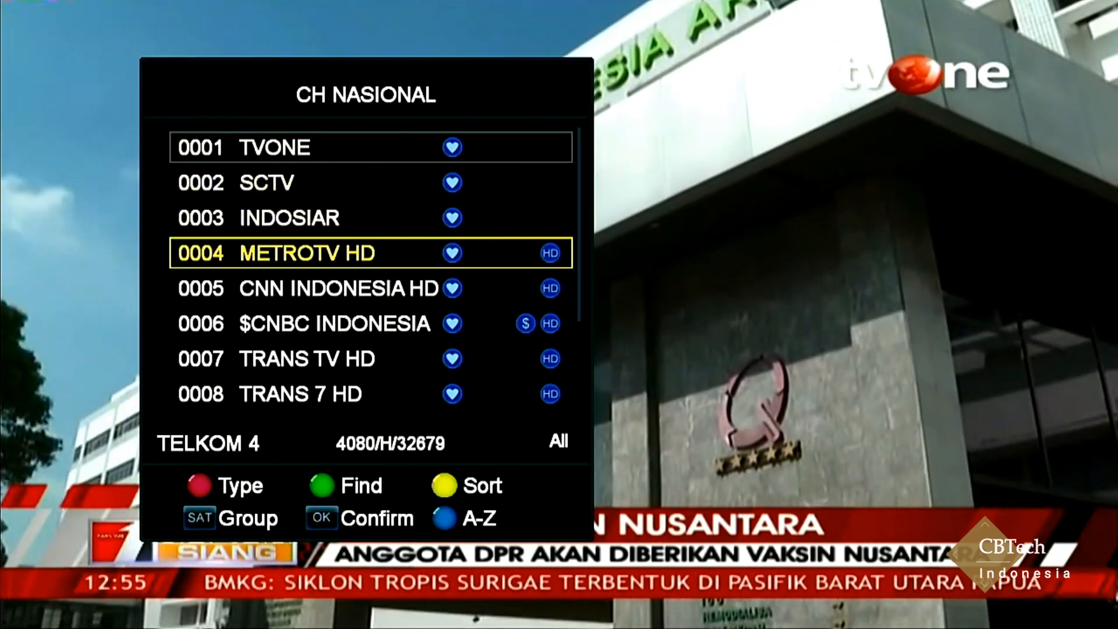
{"action": "key", "text": "Return"}
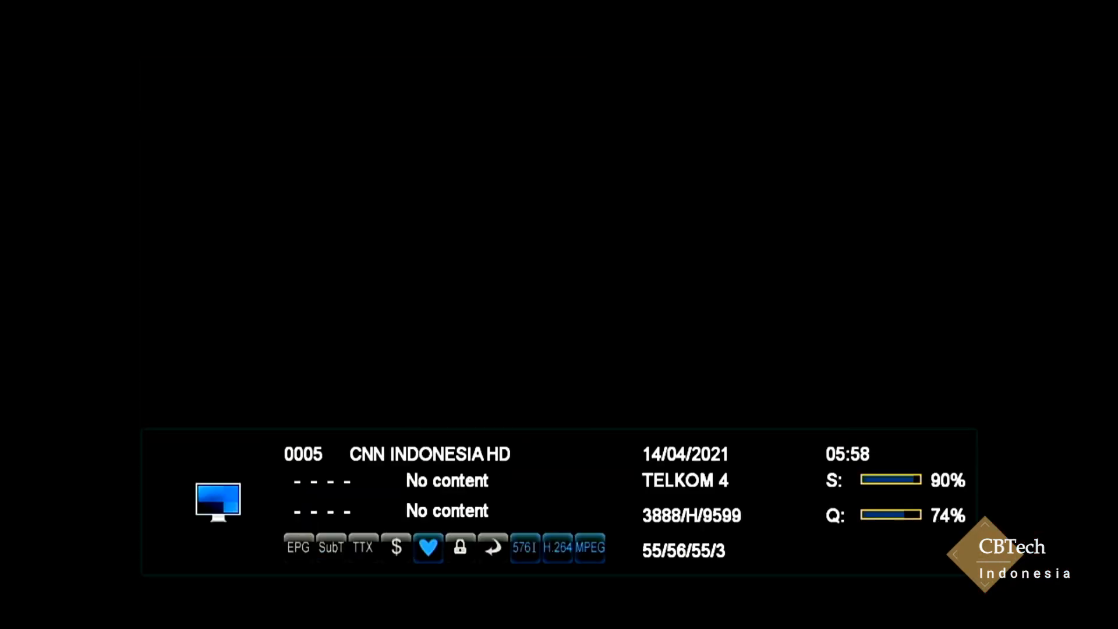
Choose TELKOM 4 in the receiver's satellite list and examine the channels it contains.
{"action": "key", "text": "s"}
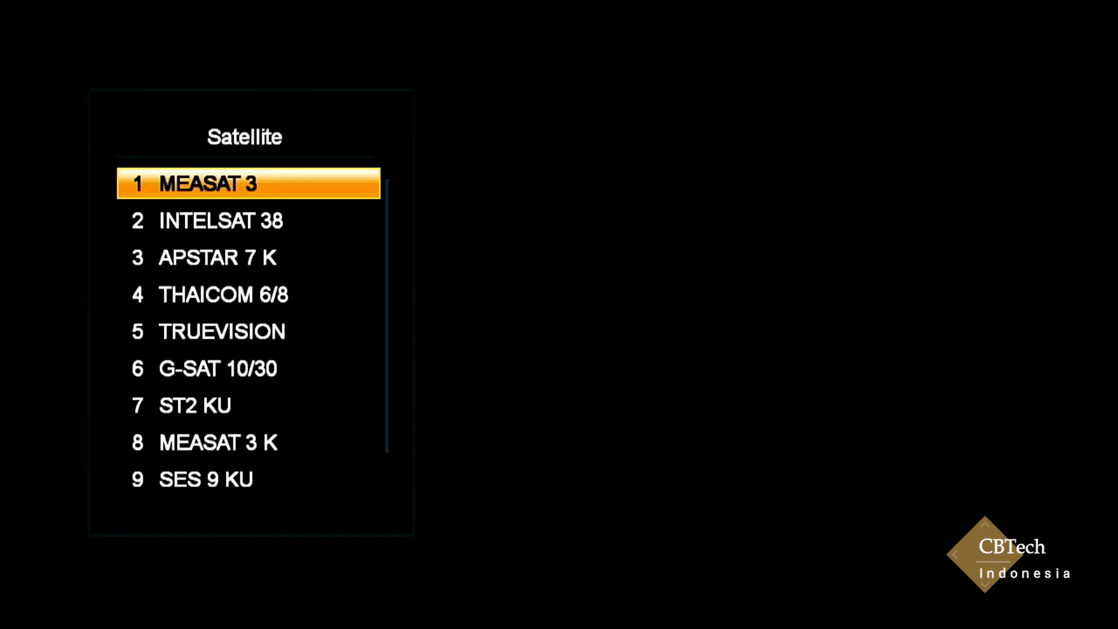
{"action": "key", "text": "Up"}
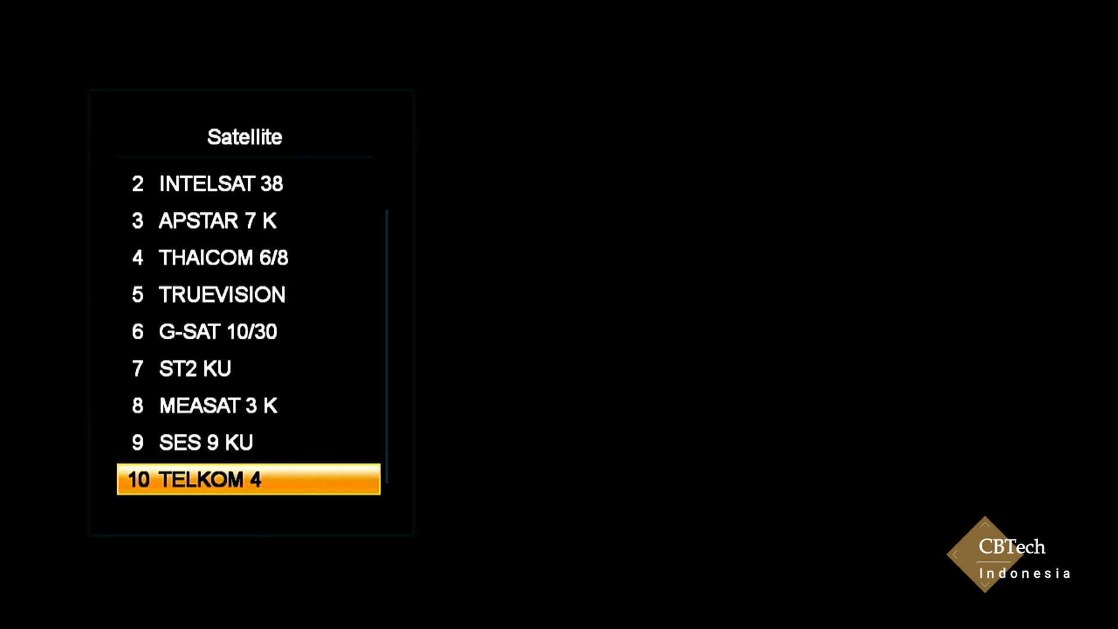
{"action": "key", "text": "Up"}
{"action": "key", "text": "Down"}
{"action": "key", "text": "Return"}
{"action": "key", "text": "Down"}
{"action": "key", "text": "Down"}
{"action": "key", "text": "Down"}
{"action": "key", "text": "Down"}
{"action": "key", "text": "Down"}
{"action": "key", "text": "Down"}
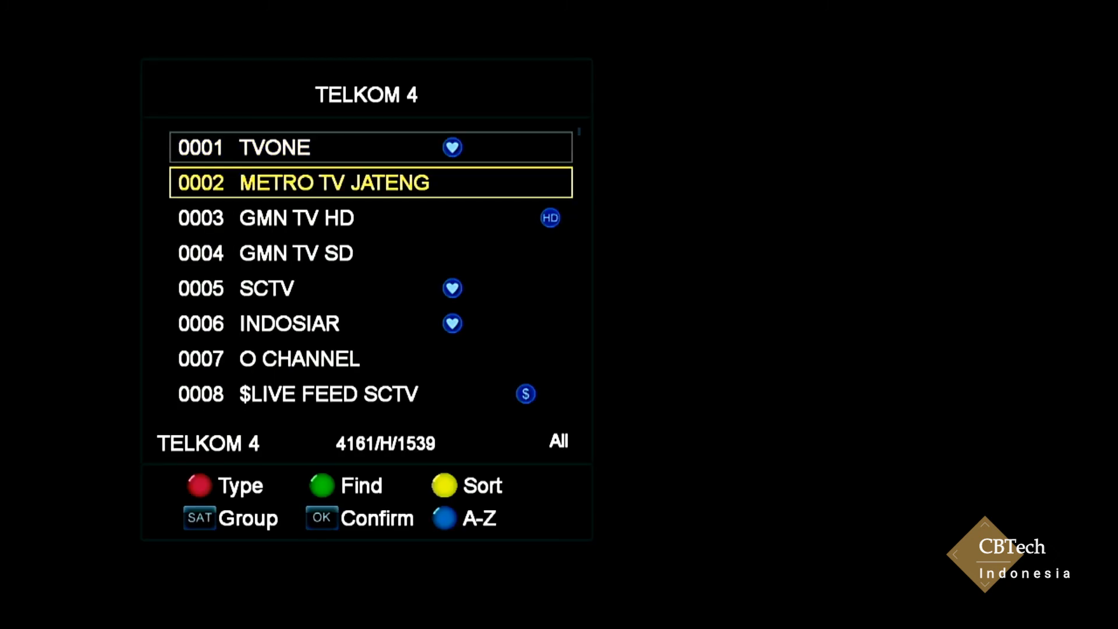
{"action": "key", "text": "Down"}
{"action": "key", "text": "Down"}
{"action": "key", "text": "Down"}
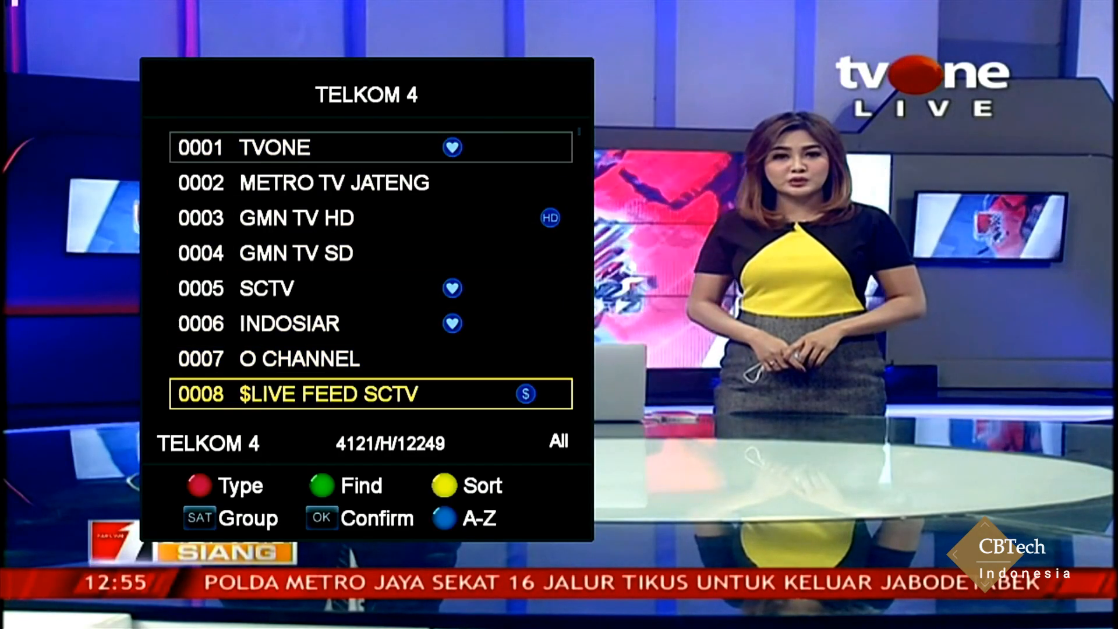
Leave the TELKOM 4 satellite group and bring up the CH NASIONAL favourites channel list.
{"action": "key", "text": "s"}
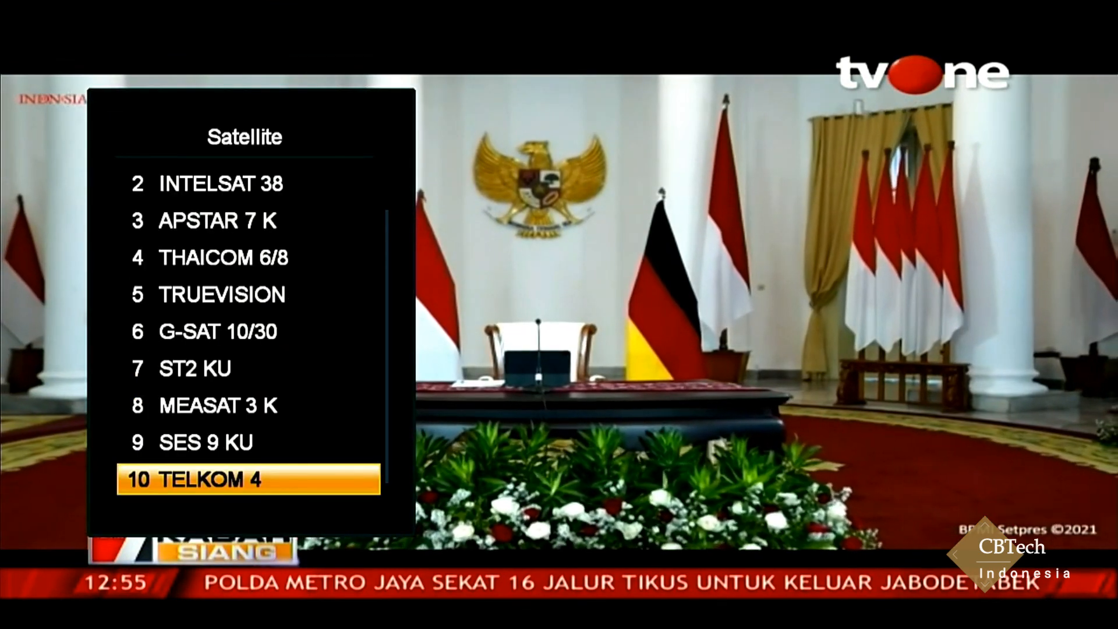
{"action": "key", "text": "Return"}
{"action": "key", "text": "f"}
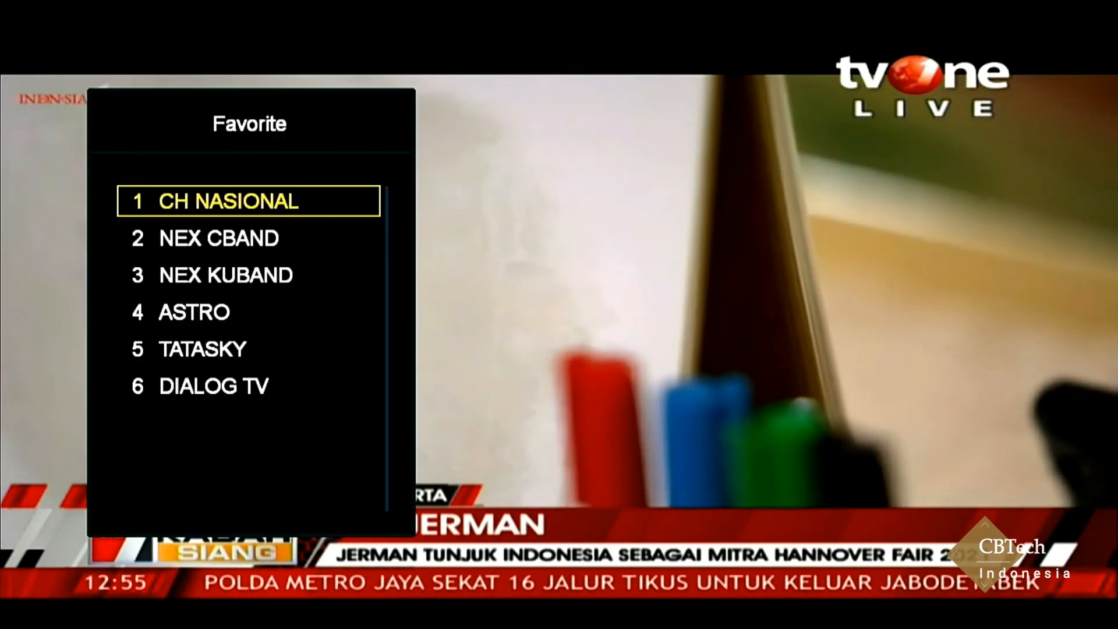
{"action": "key", "text": "Return"}
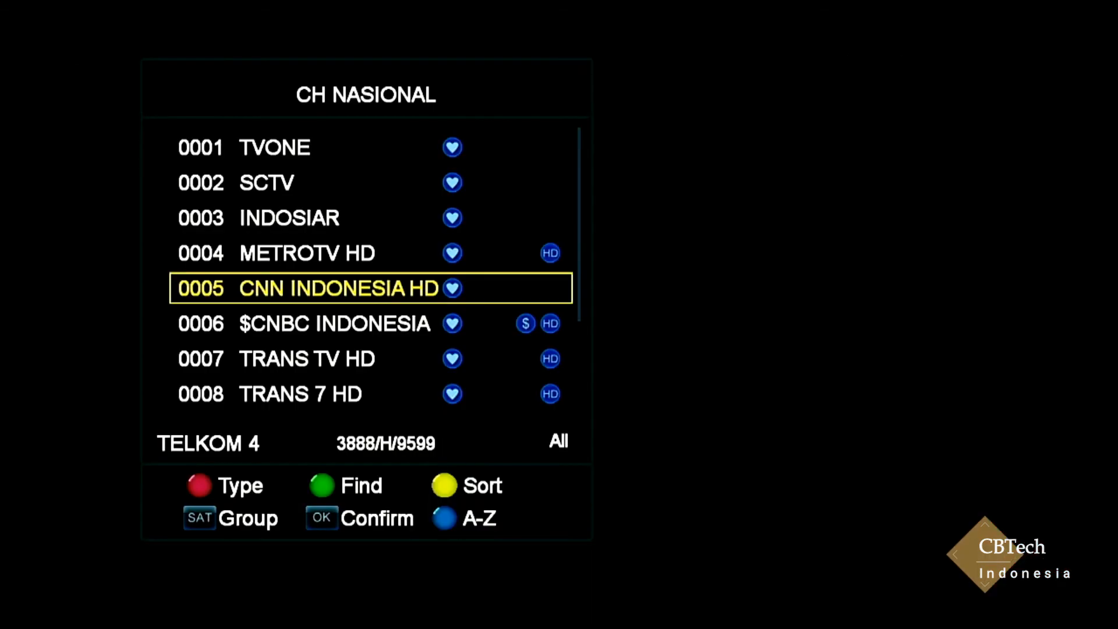